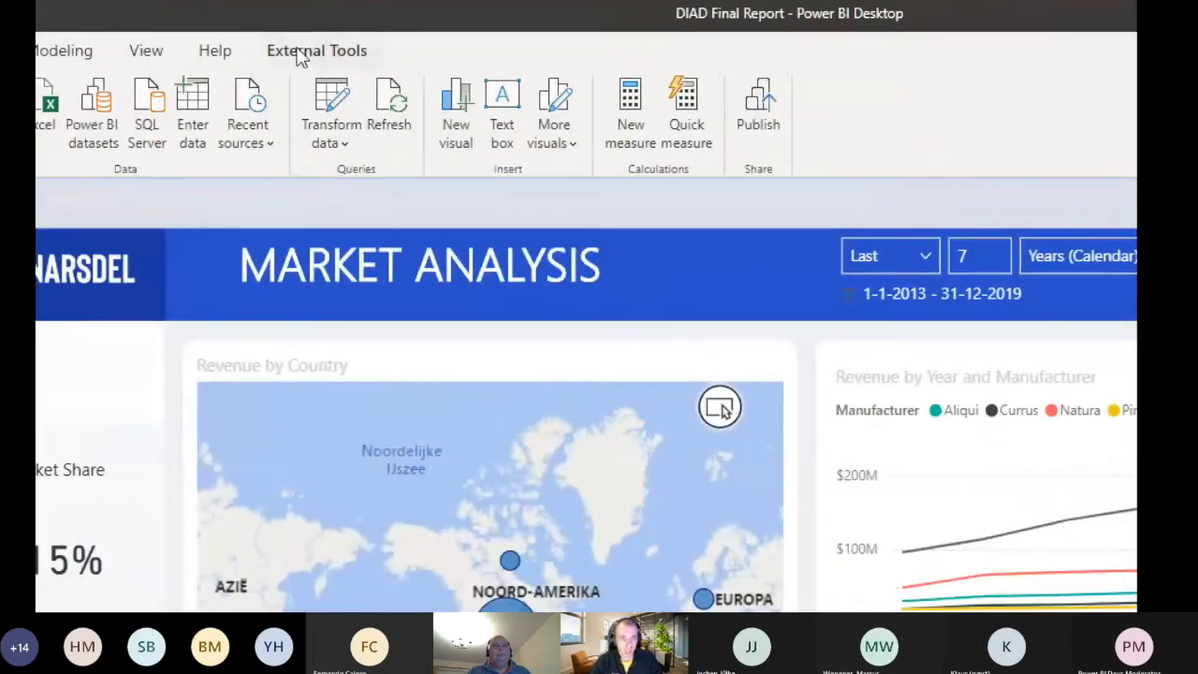
Launch DAX Studio on the report's model from the external tools and switch back to the DIAD Final Report in Power BI Desktop
click(298, 53)
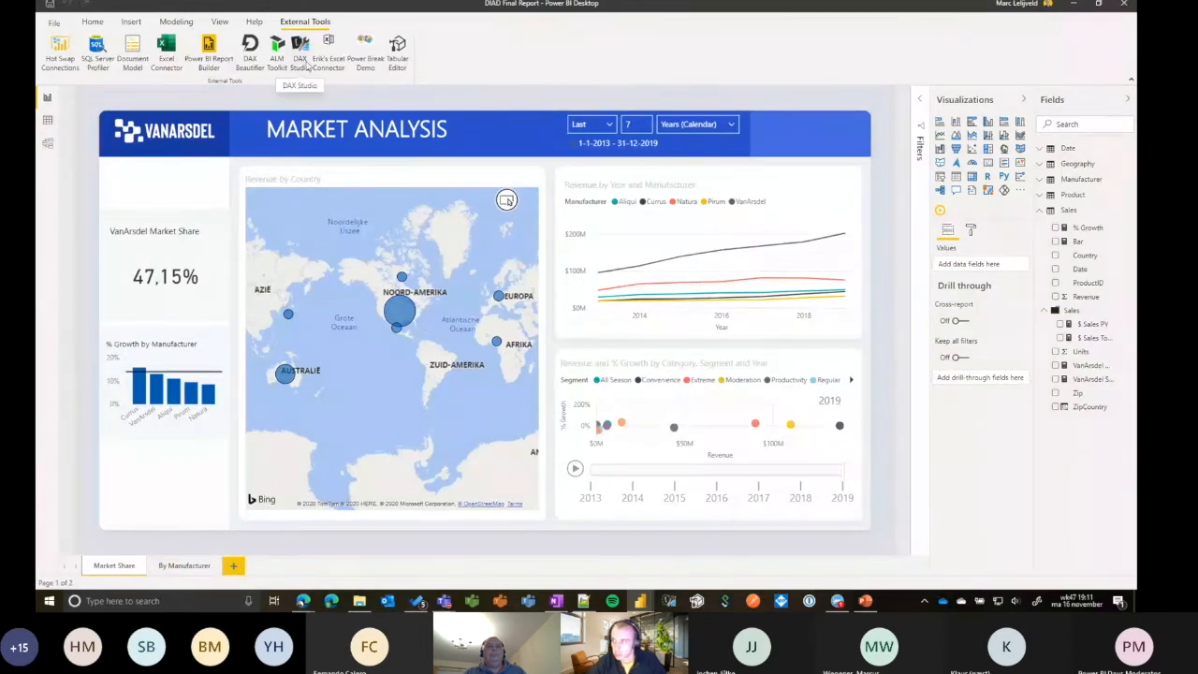
click(303, 58)
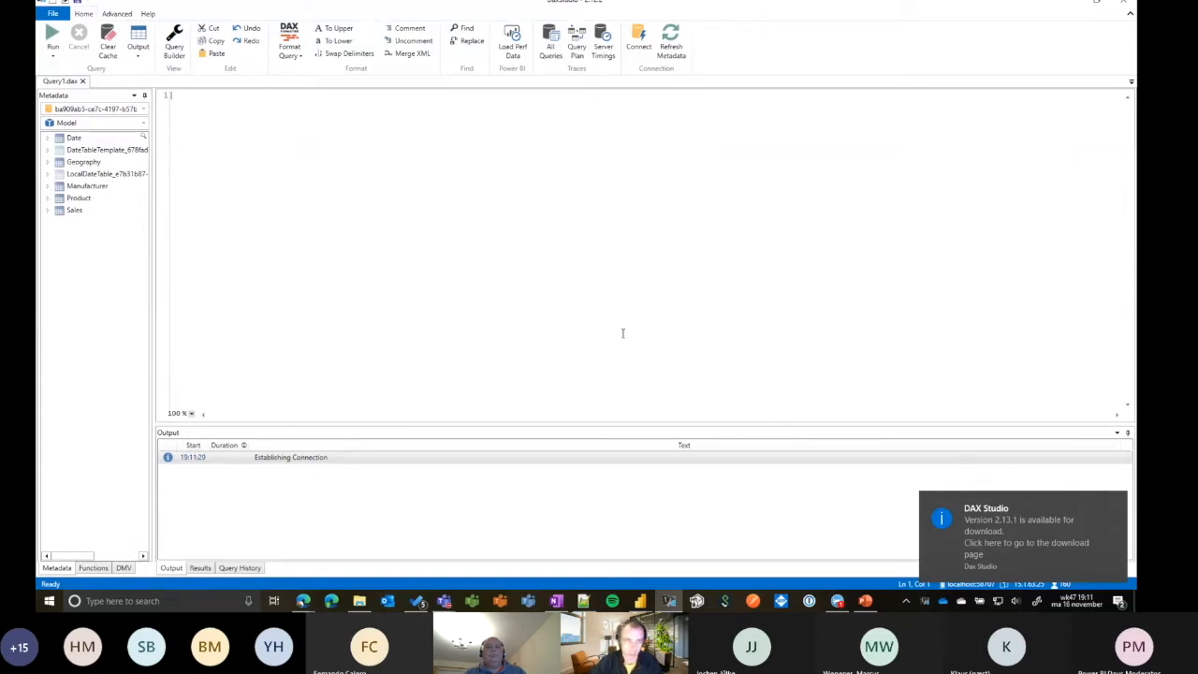
click(706, 505)
click(640, 601)
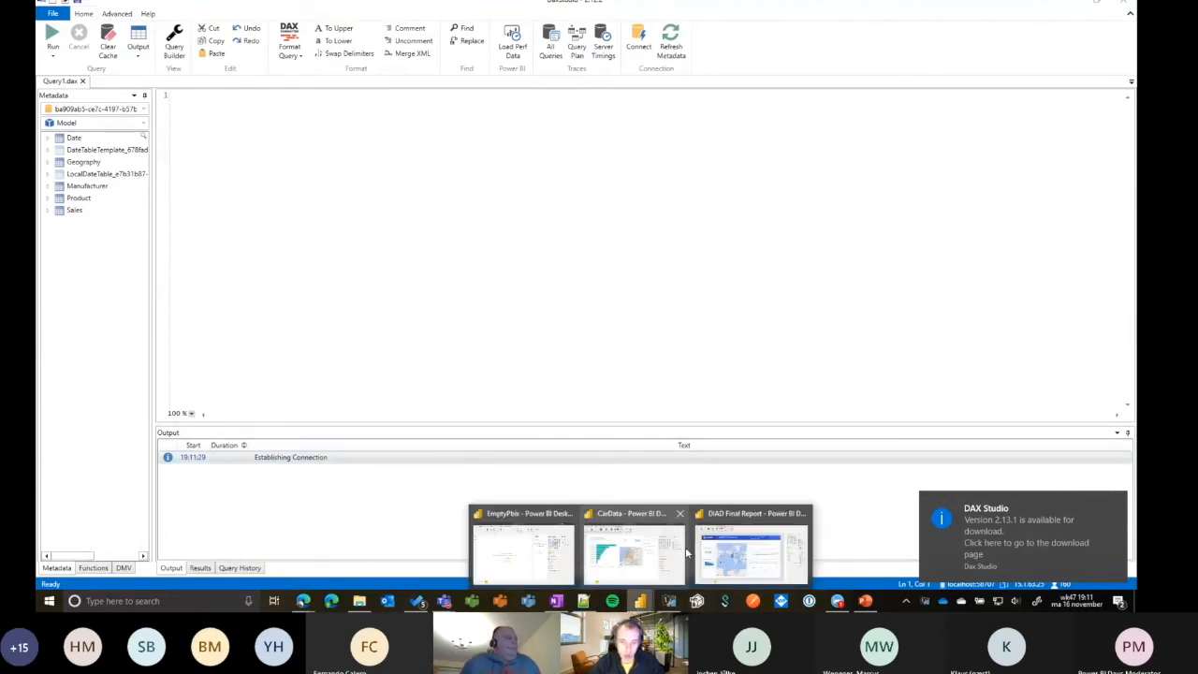
click(732, 563)
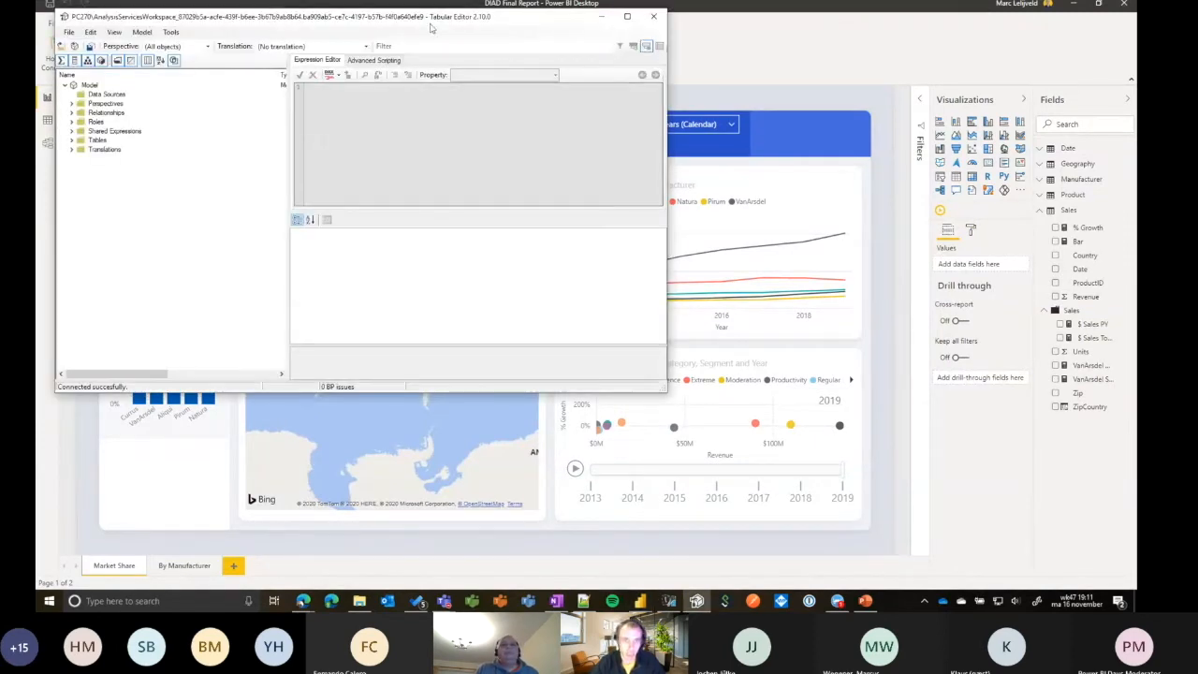
In Tabular Editor, expand the model's Tables folder and enlarge the window, placing it beside the report's Fields list
drag(460, 18, 596, 67)
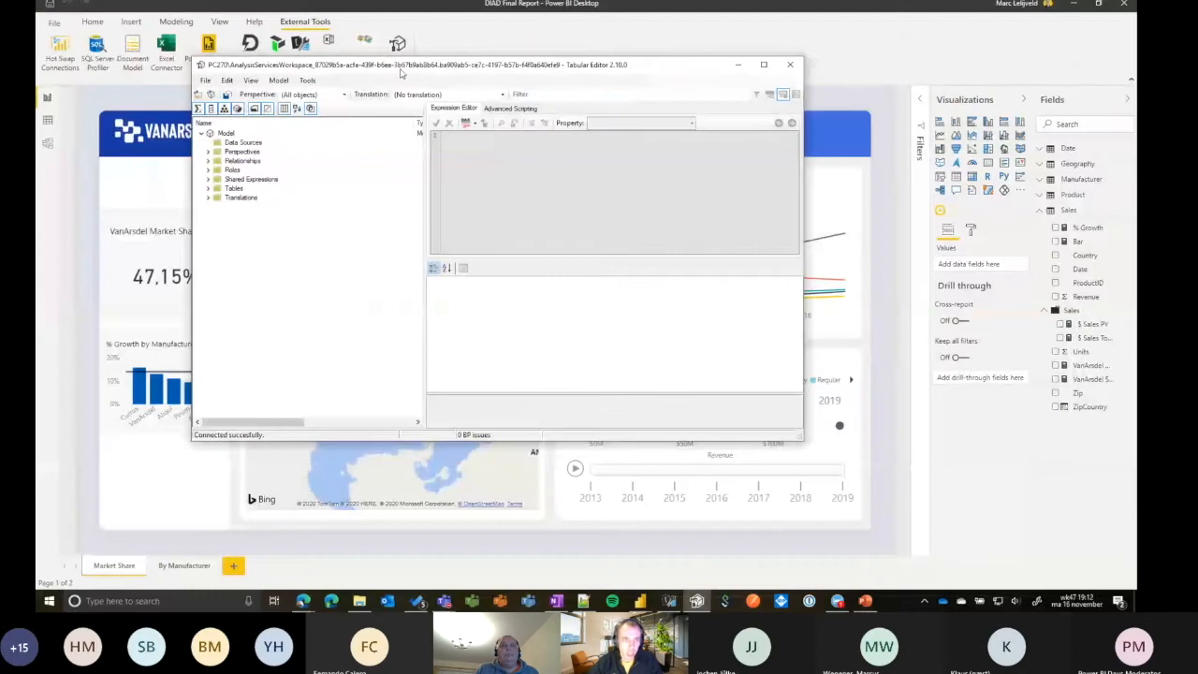
drag(531, 89, 595, 100)
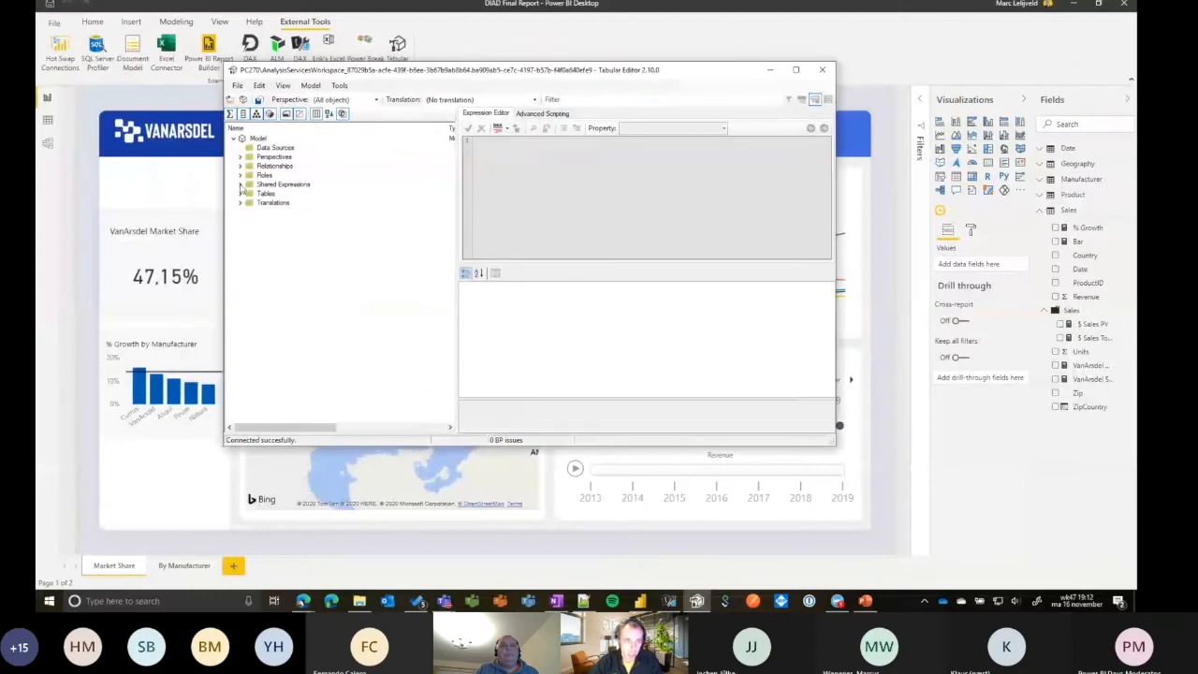
click(239, 194)
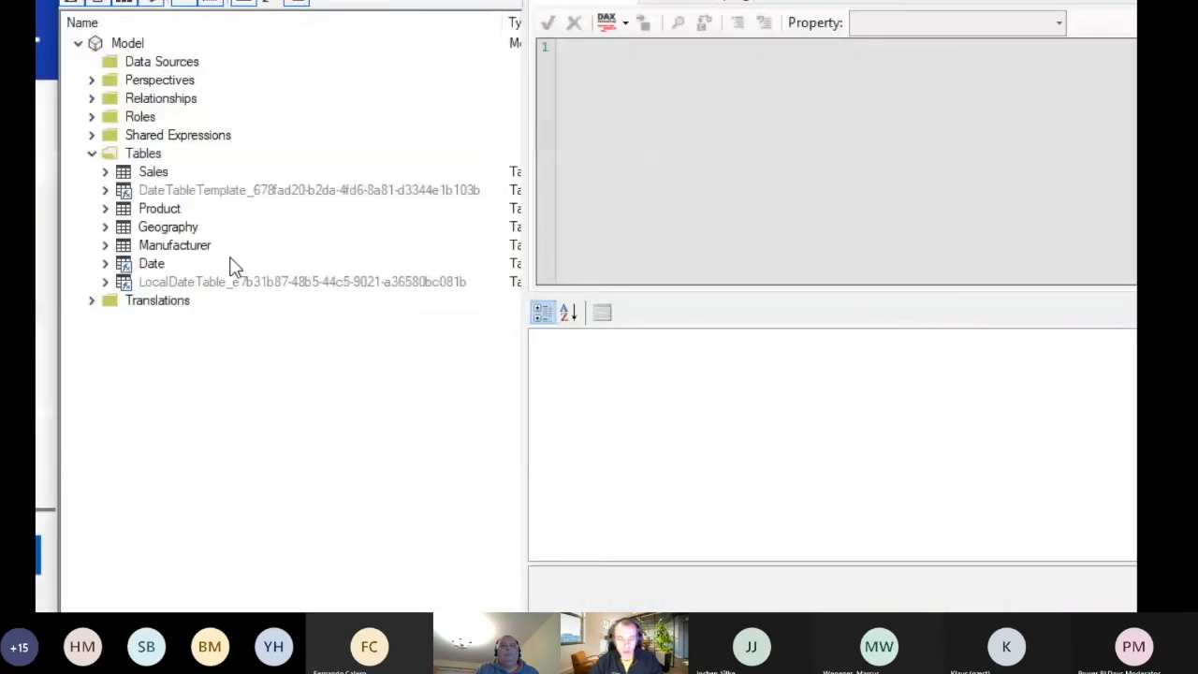
key(ctrl+4)
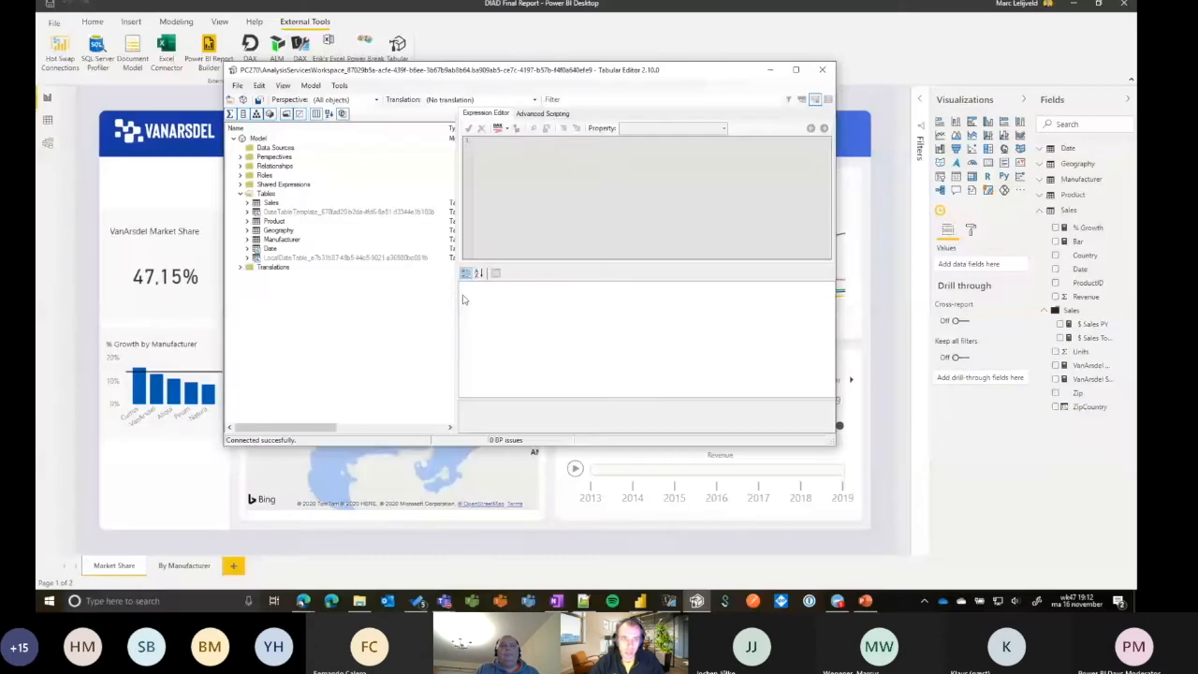
drag(457, 290, 476, 295)
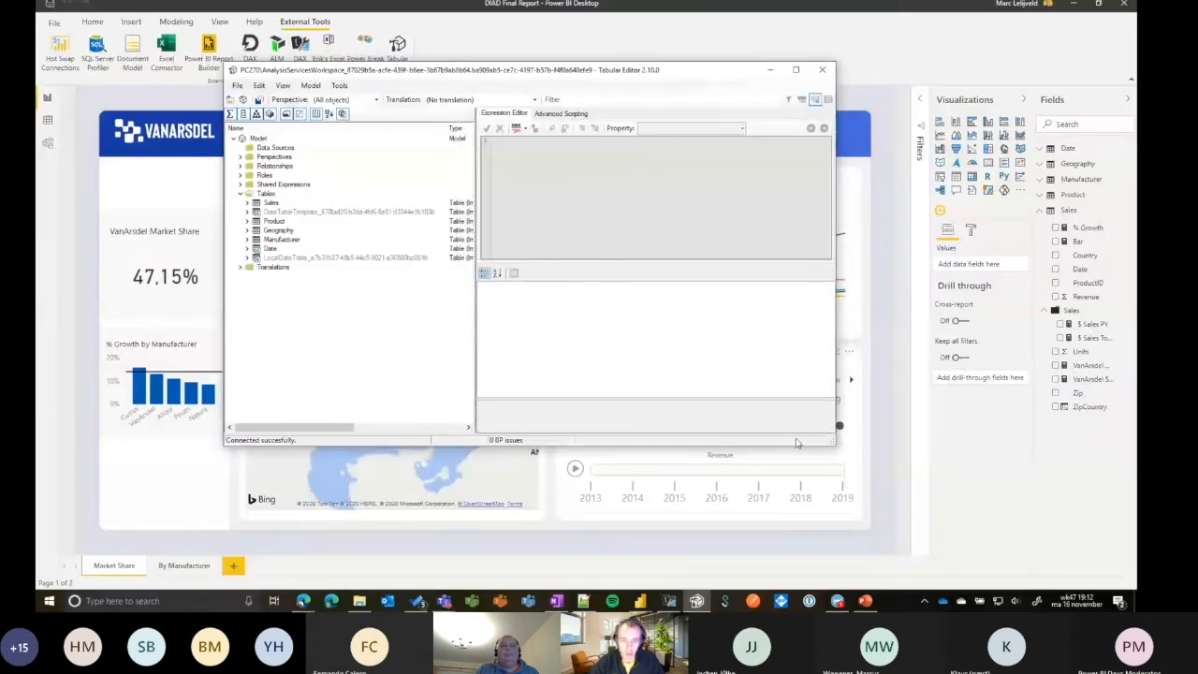
drag(831, 440, 951, 512)
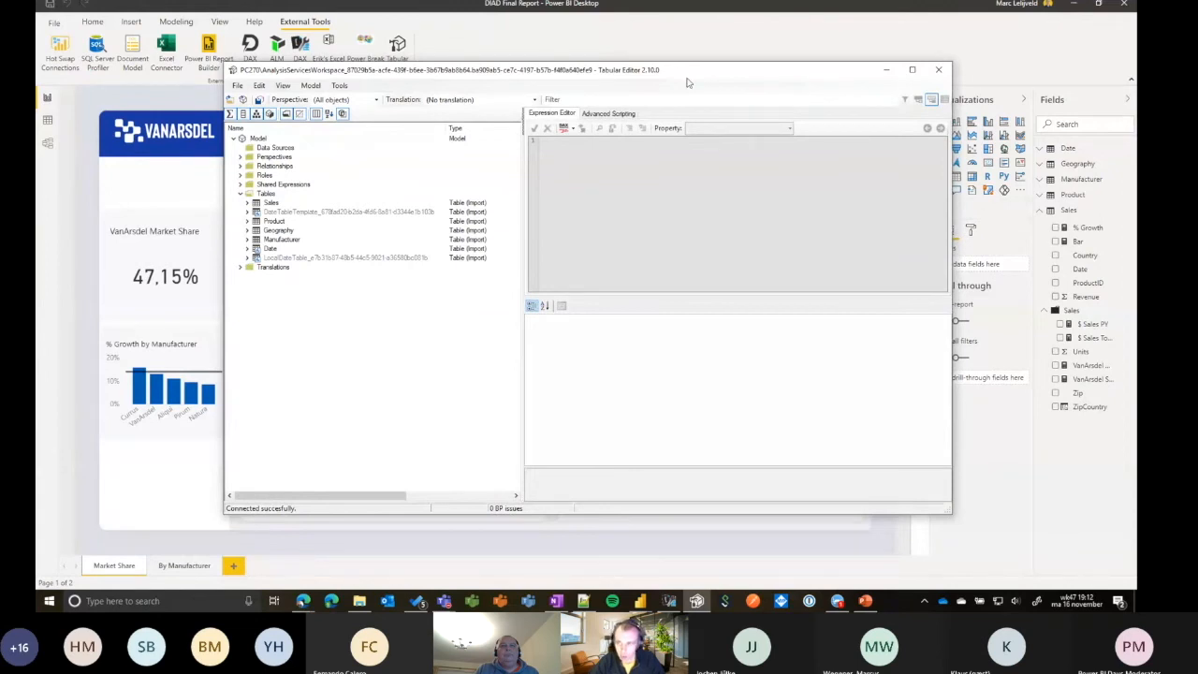
drag(687, 82, 640, 88)
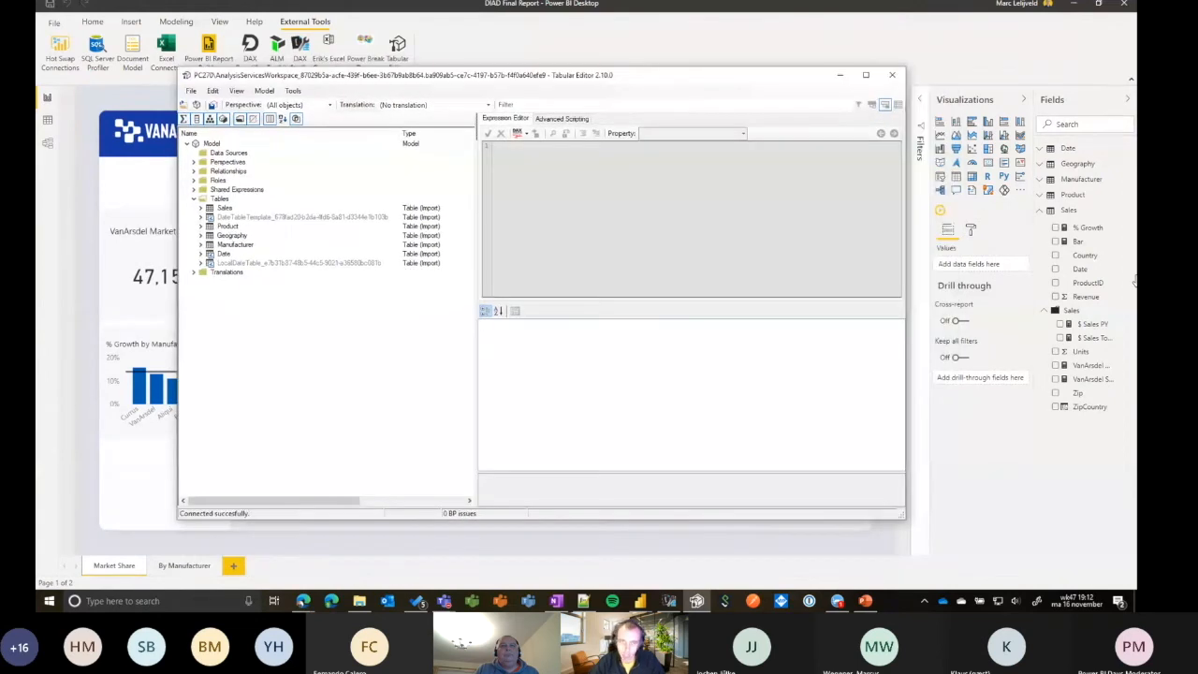
Expand the Sales table and its Sales display folder, and examine the $ Sales Total measure's expression and properties
click(200, 208)
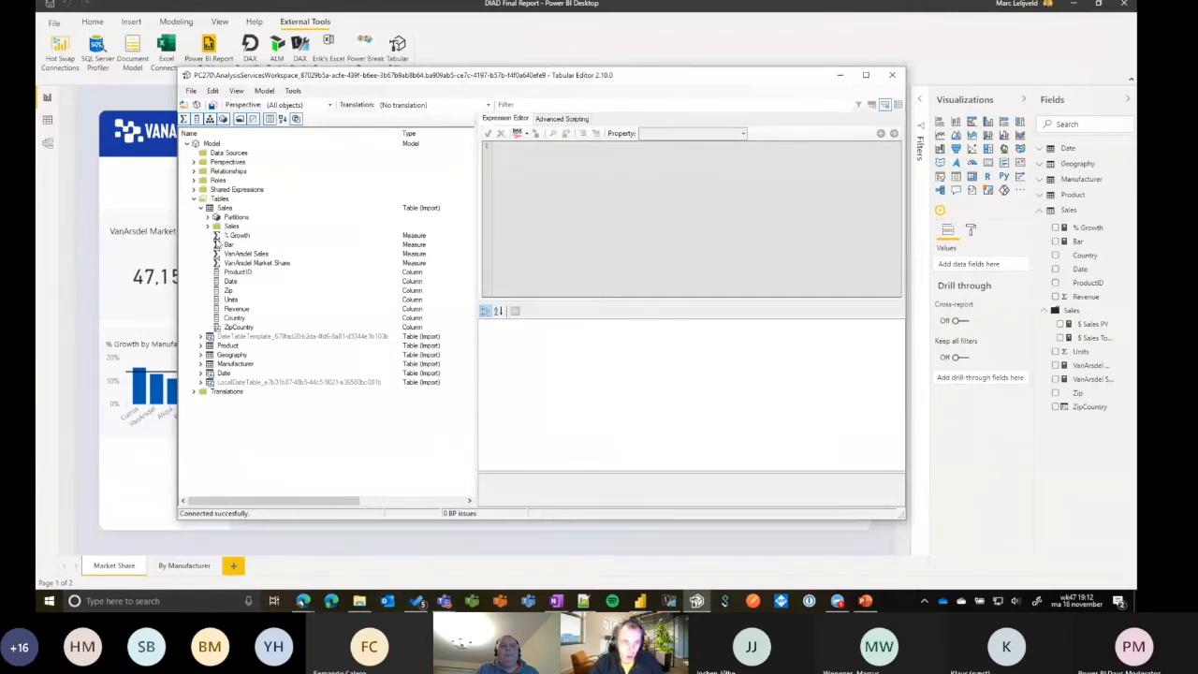
click(208, 227)
click(249, 245)
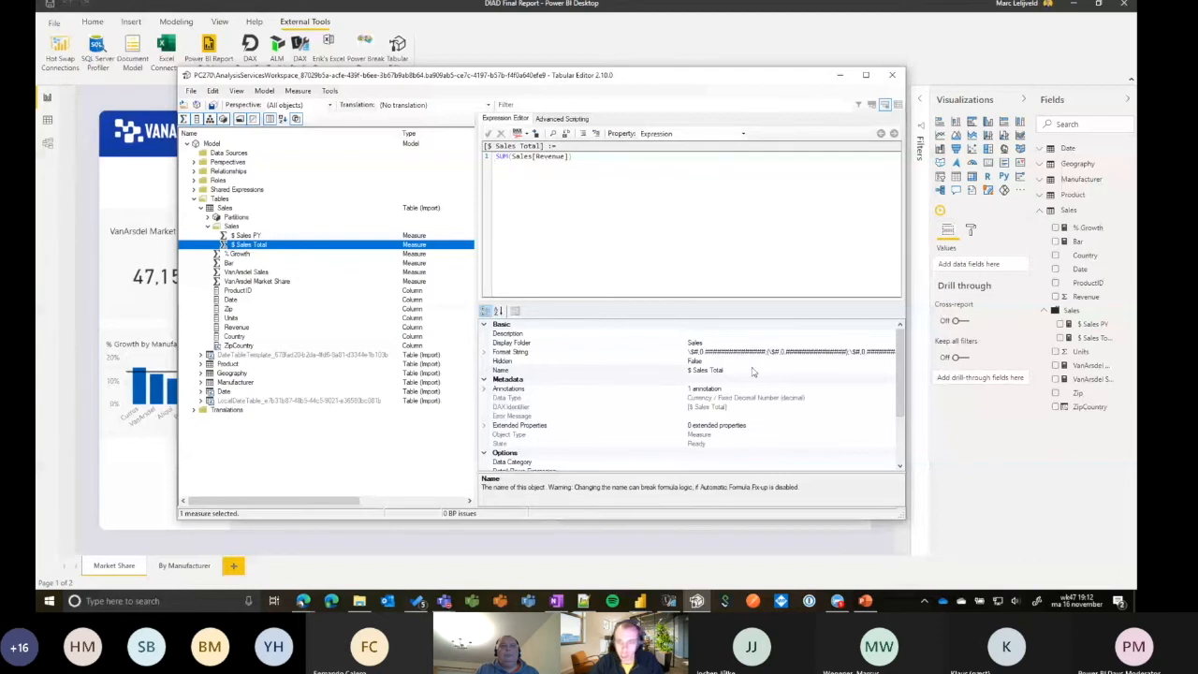
scroll(763, 439, down, 3)
scroll(762, 440, up, 3)
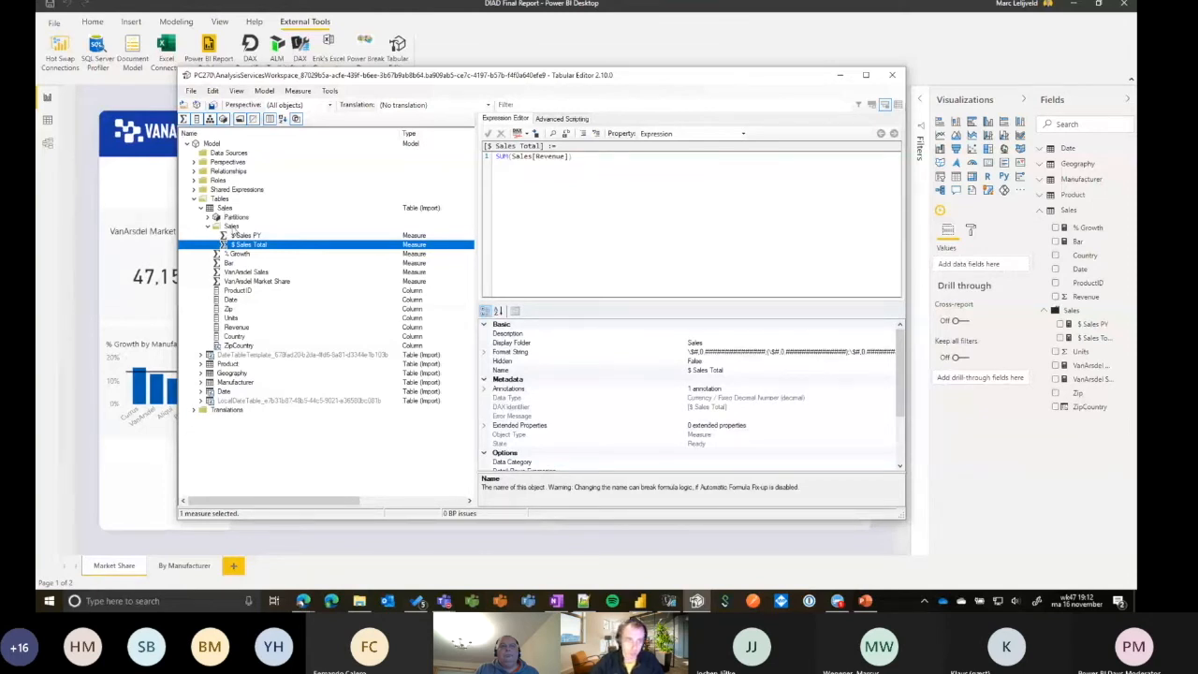
Create a new measure in the Sales display folder with the expression AVERAGE ( Sales[Revenue] )
right_click(246, 226)
mouse_move(267, 233)
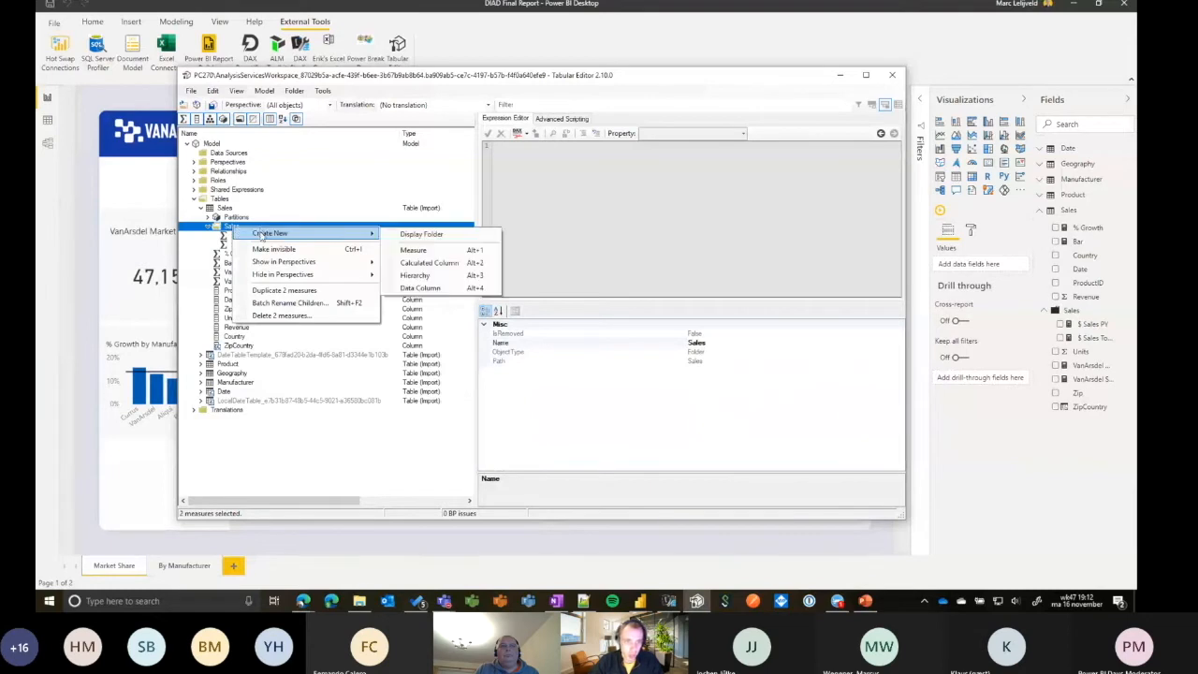
click(424, 254)
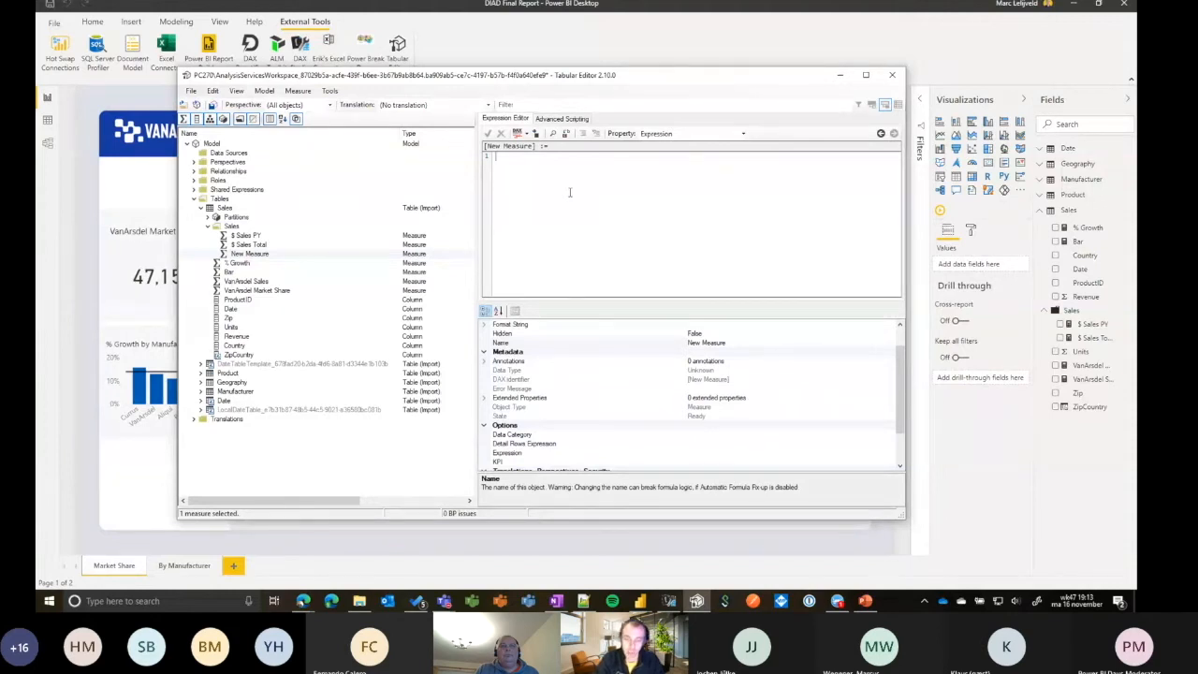
text(AVERAGE( ()
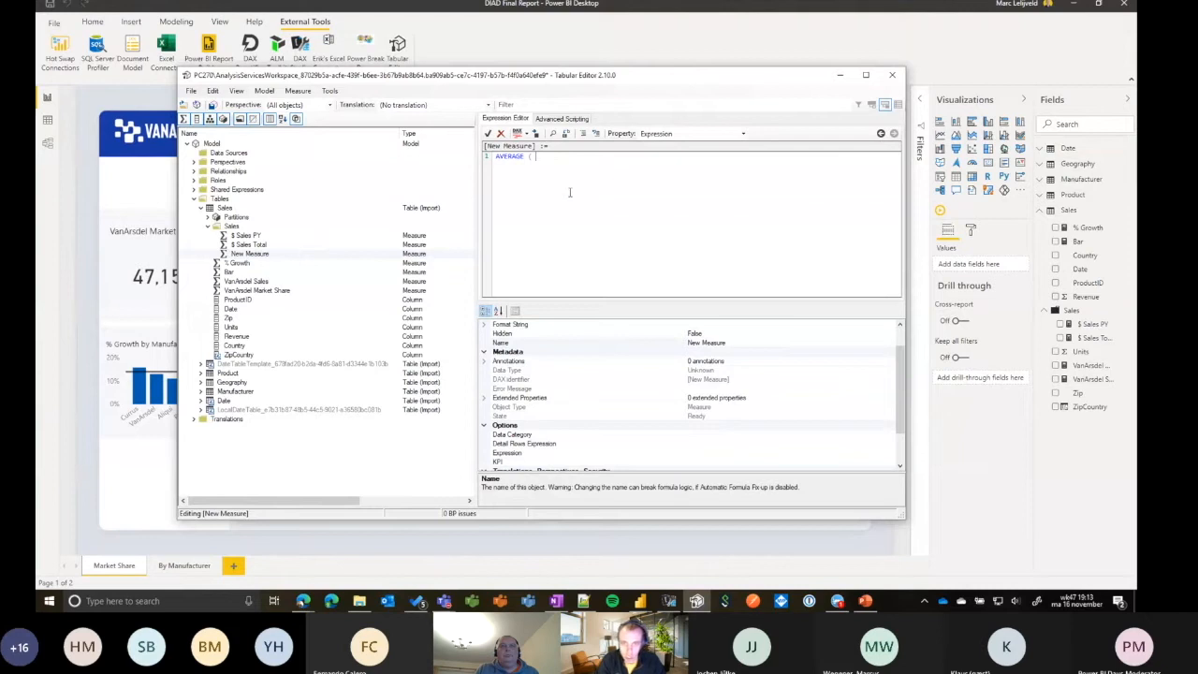
text(Sales)
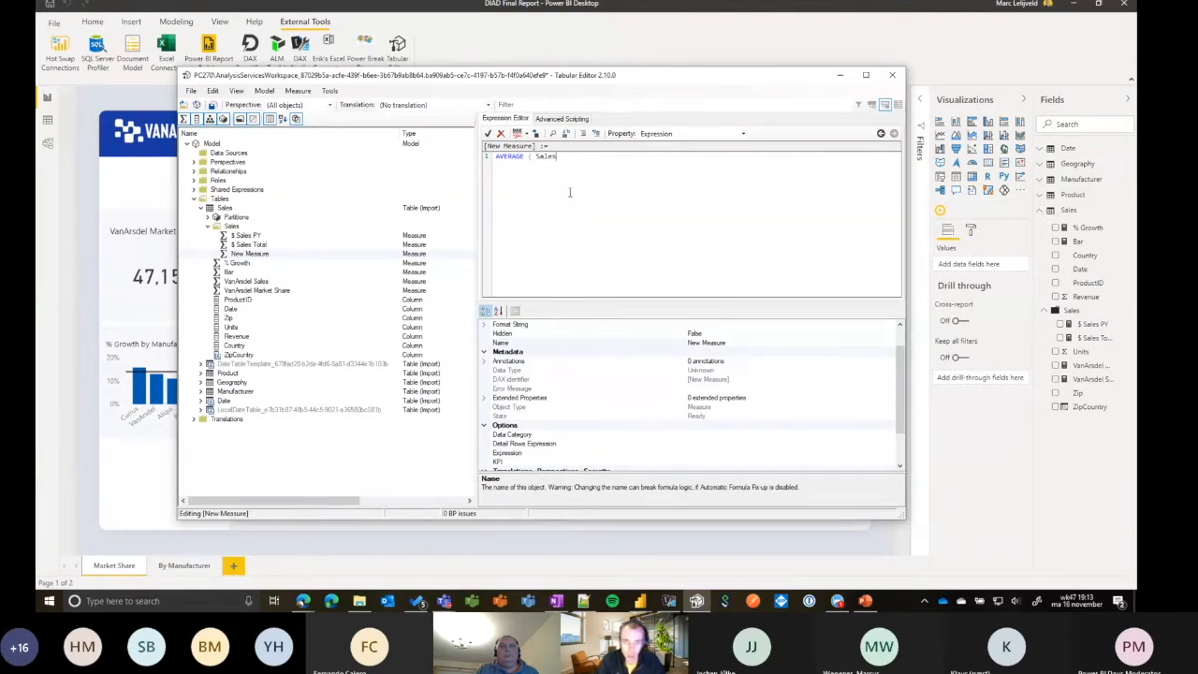
text([Revenue)
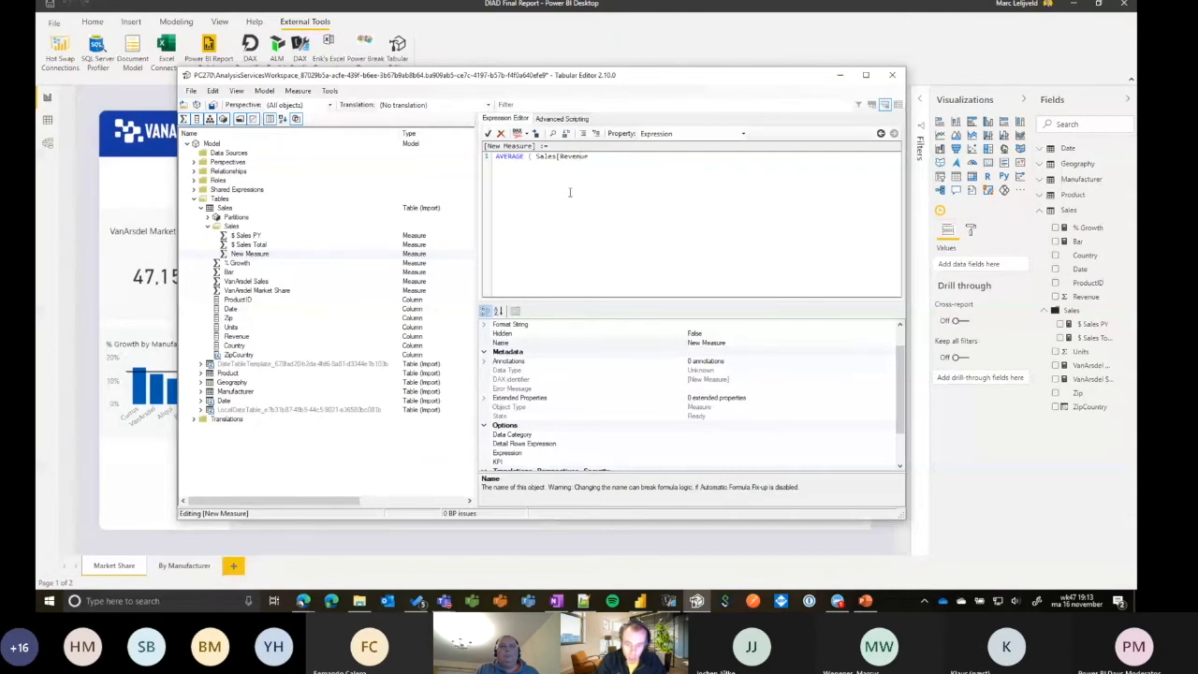
text(] ))
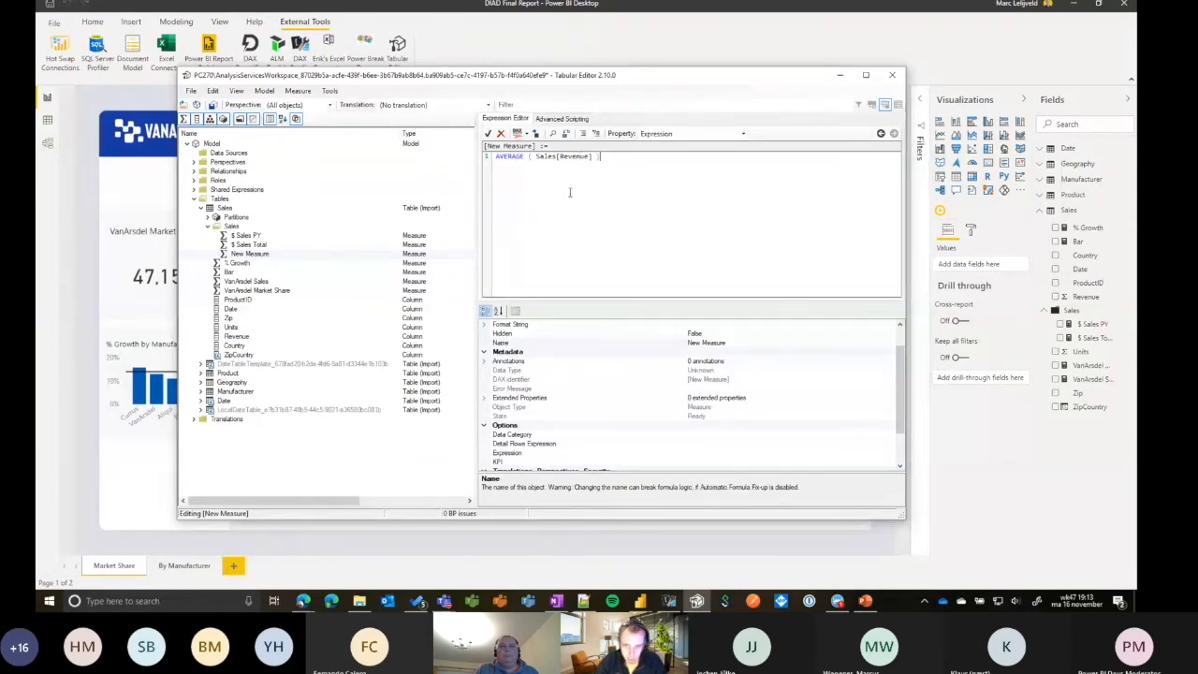
Rename the new measure as "$ Revenue Avg" in its properties
scroll(608, 346, up, 1)
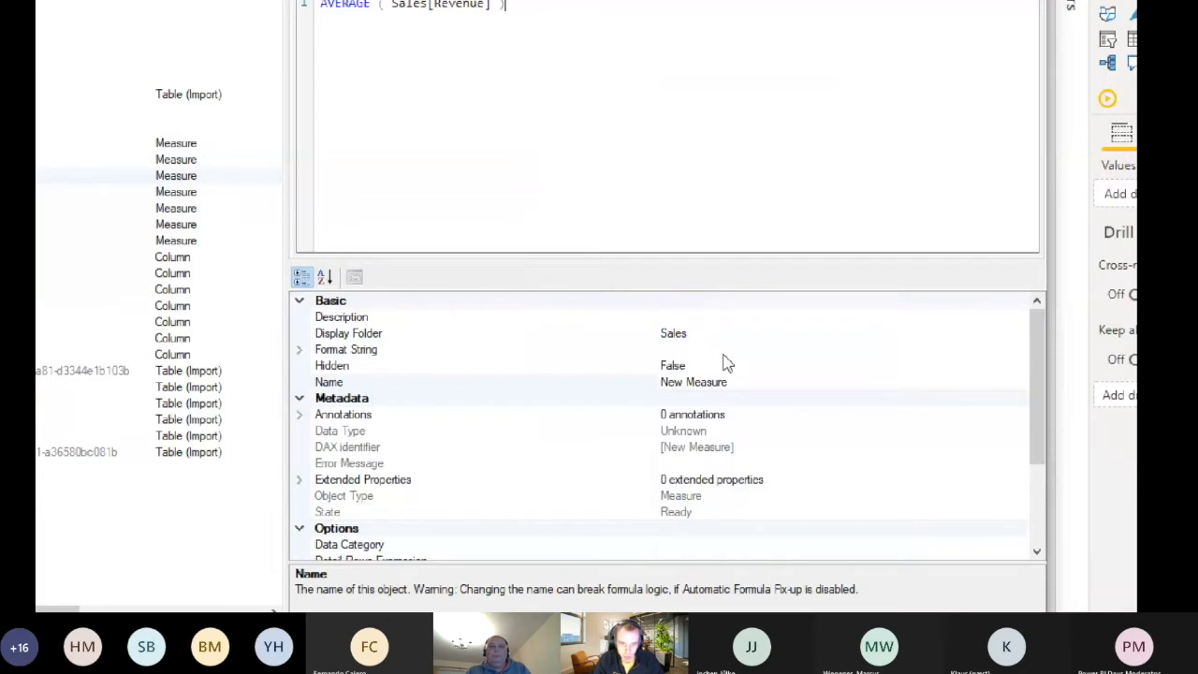
click(737, 381)
drag(764, 386, 653, 383)
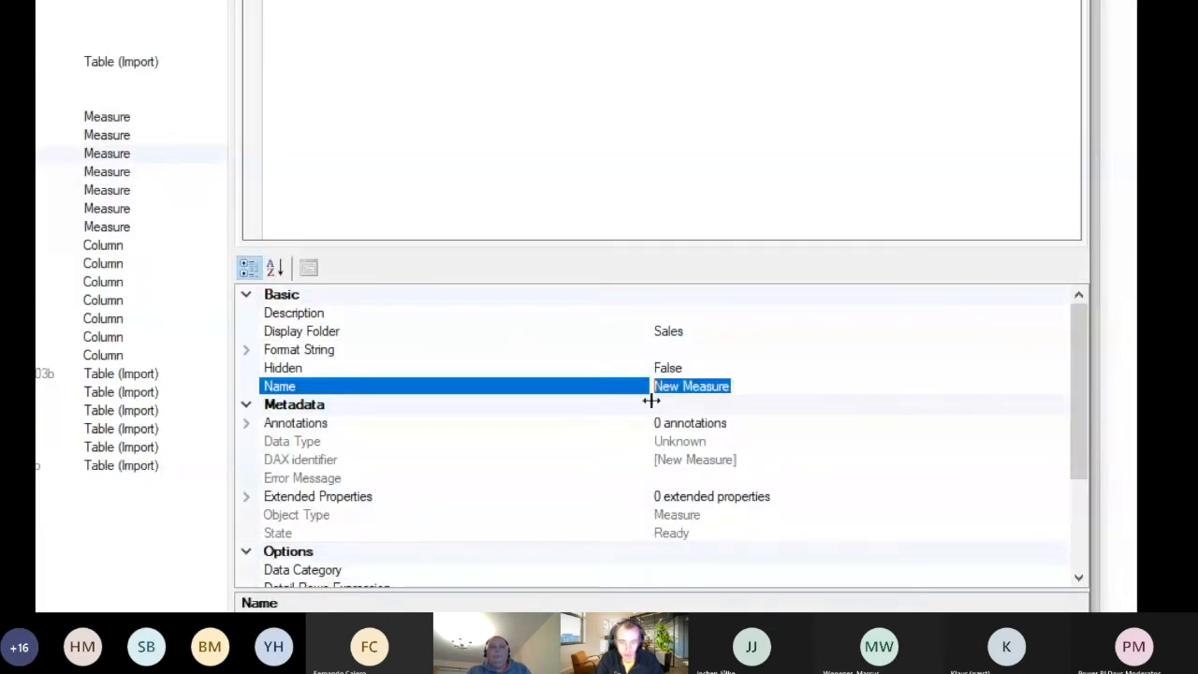
text($)
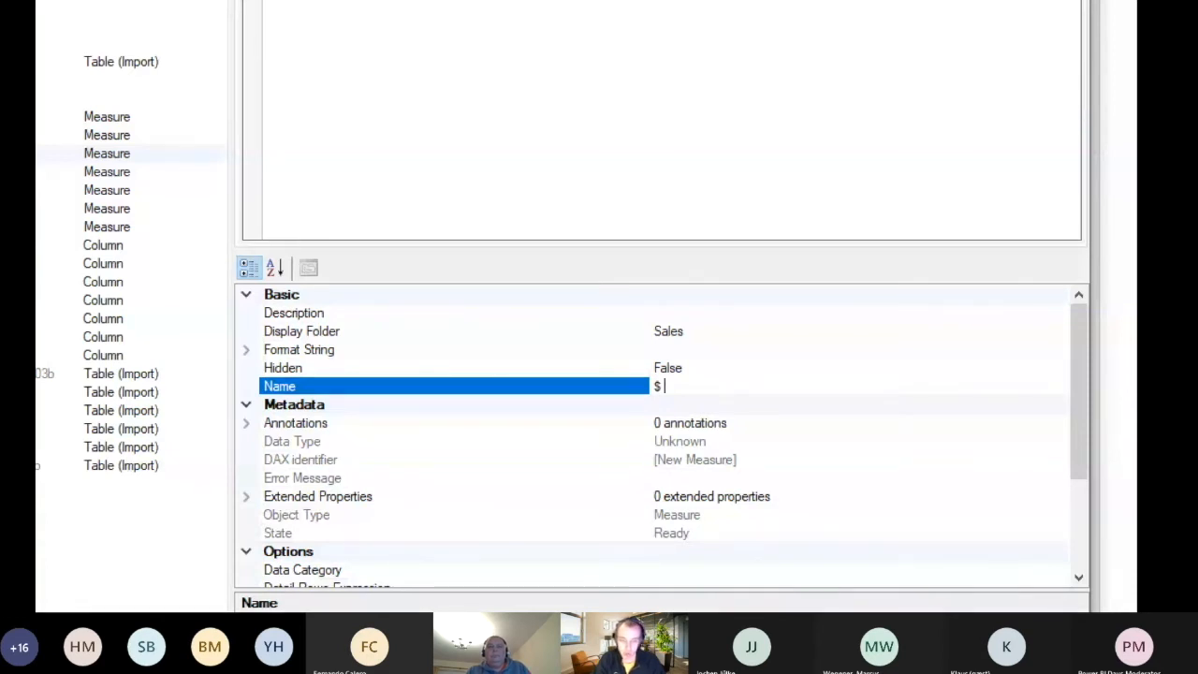
text(Re)
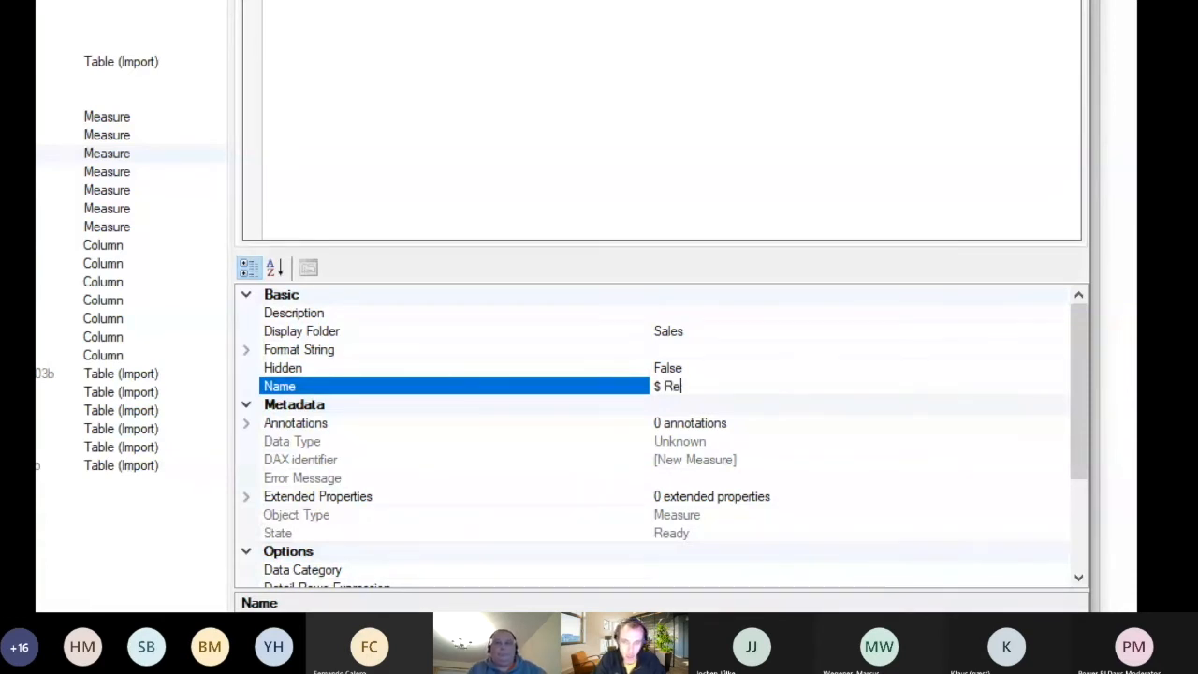
text(venue Avg)
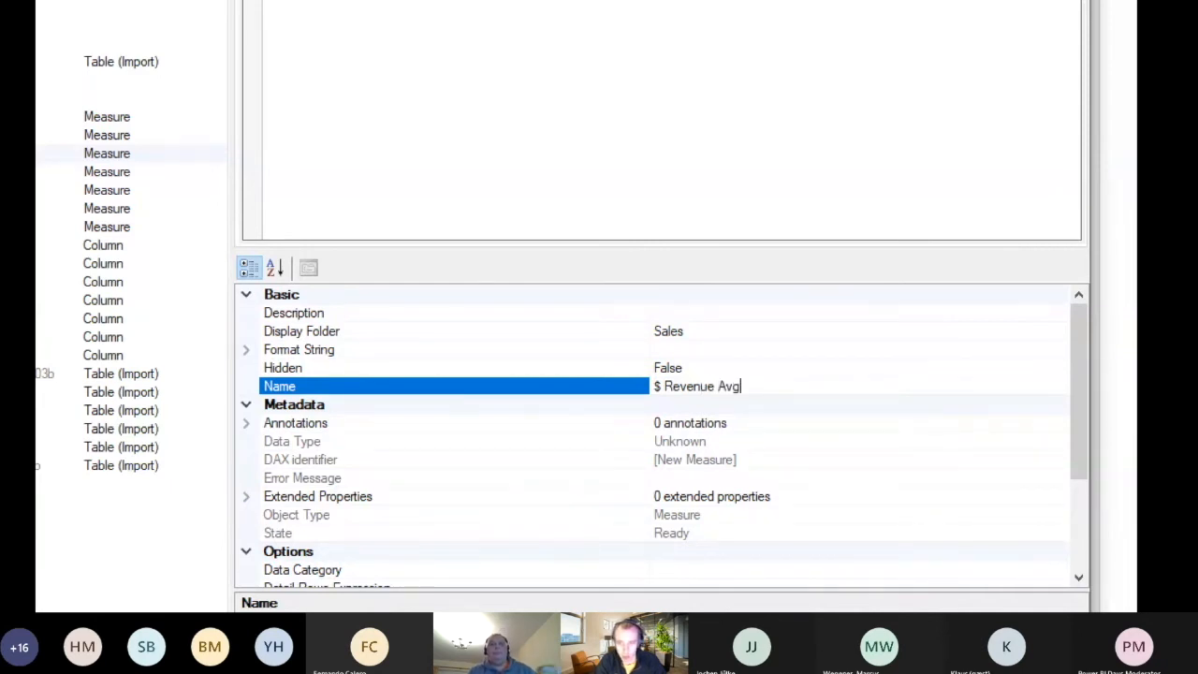
click(763, 349)
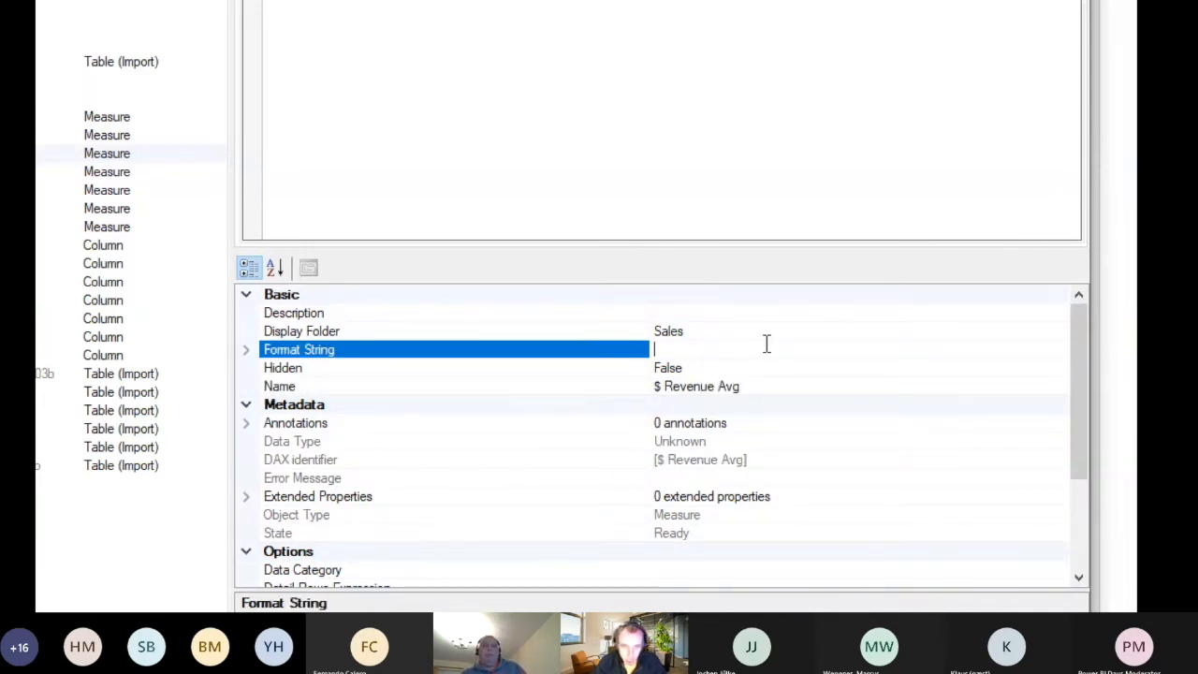
Set the $ Revenue Avg measure's description to "The average of the Revenue column in the sales table."
click(683, 312)
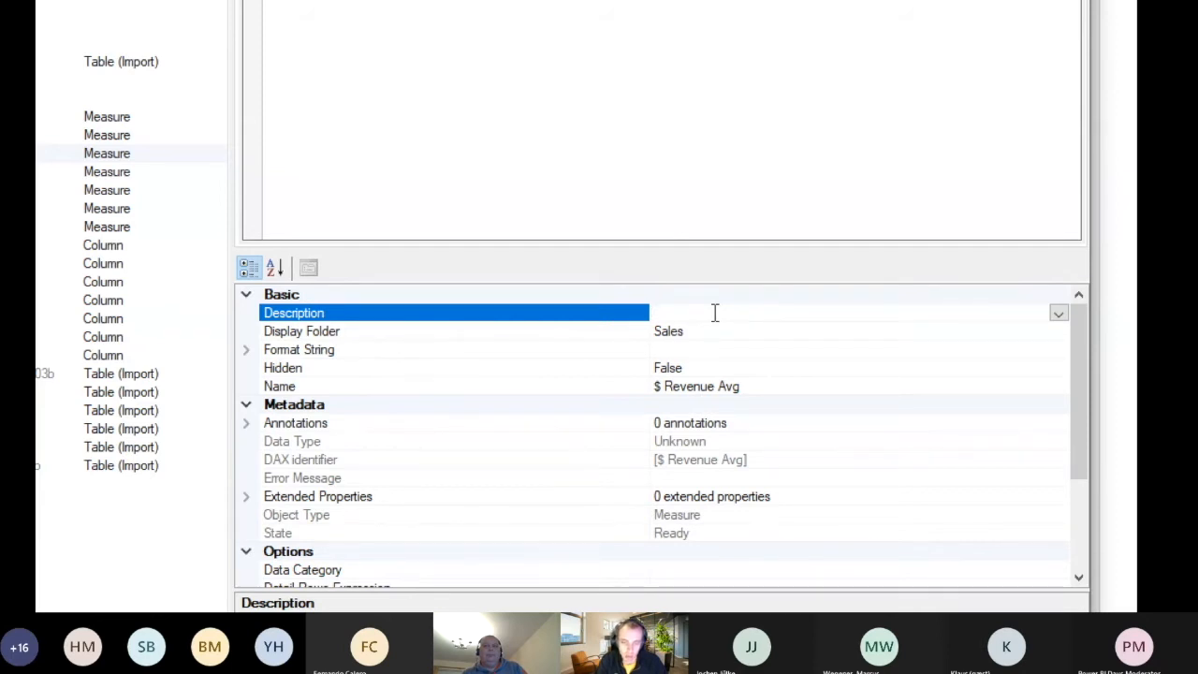
text(The average of )
text(the Re)
text(ven)
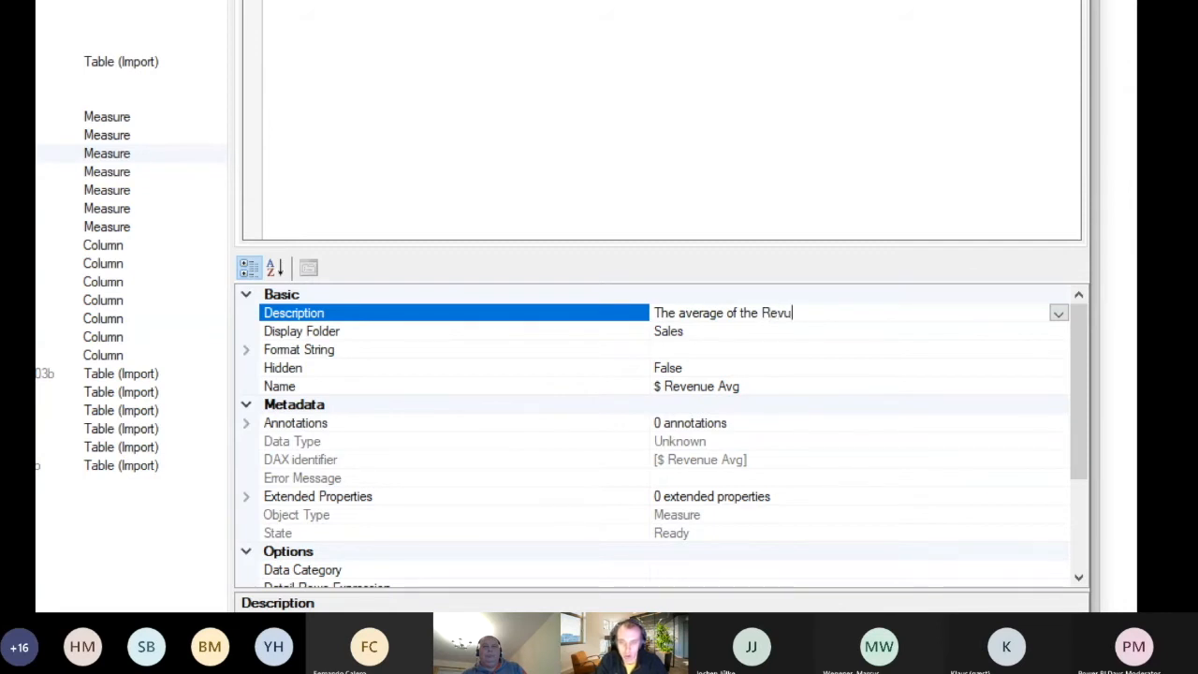
text(ue c)
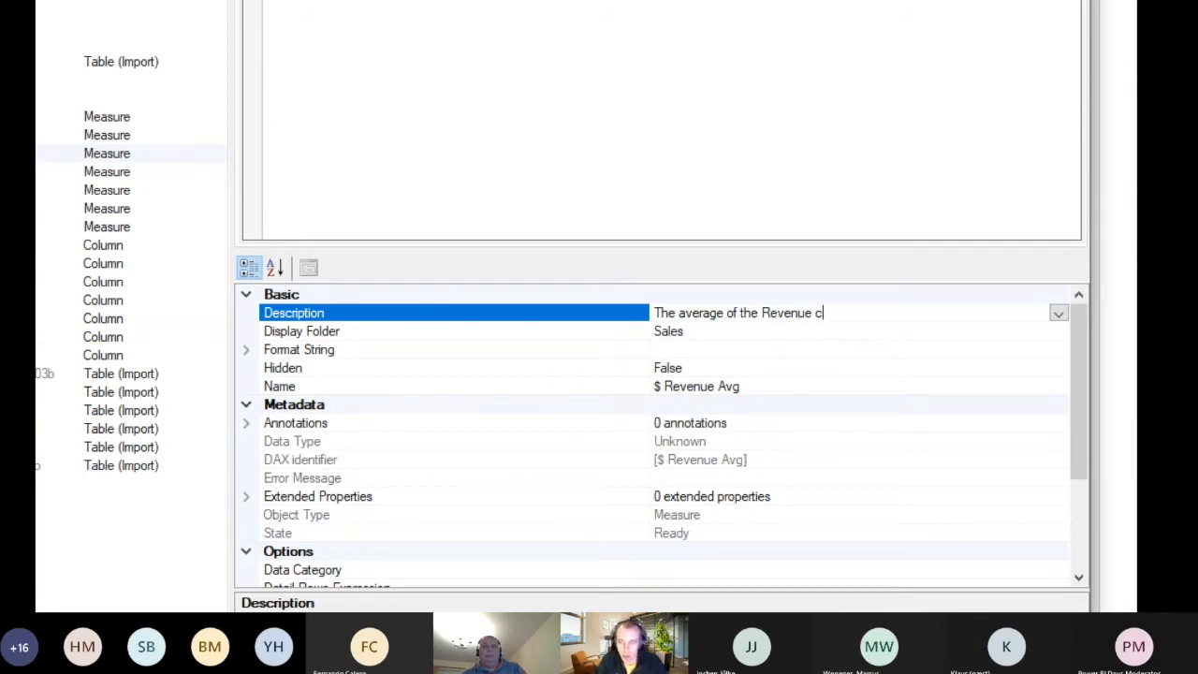
text(olumn in the sales table.)
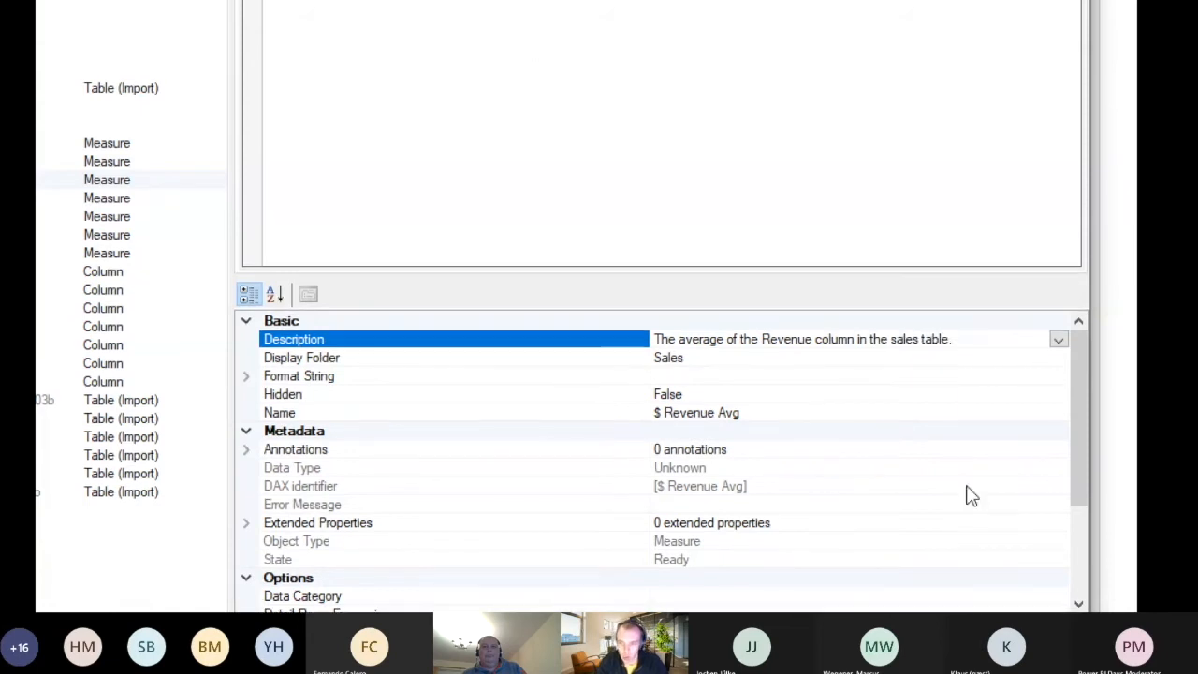
click(835, 374)
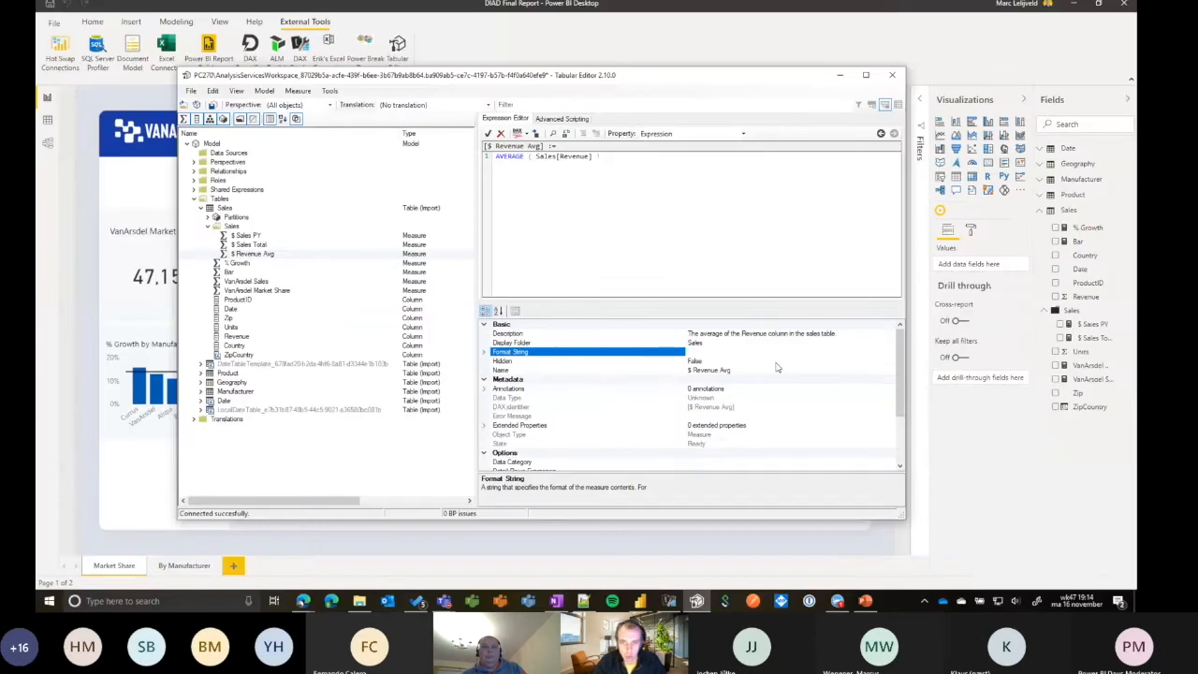
Accept the $ Revenue Avg measure's expression and save the model changes to the connected database
click(661, 204)
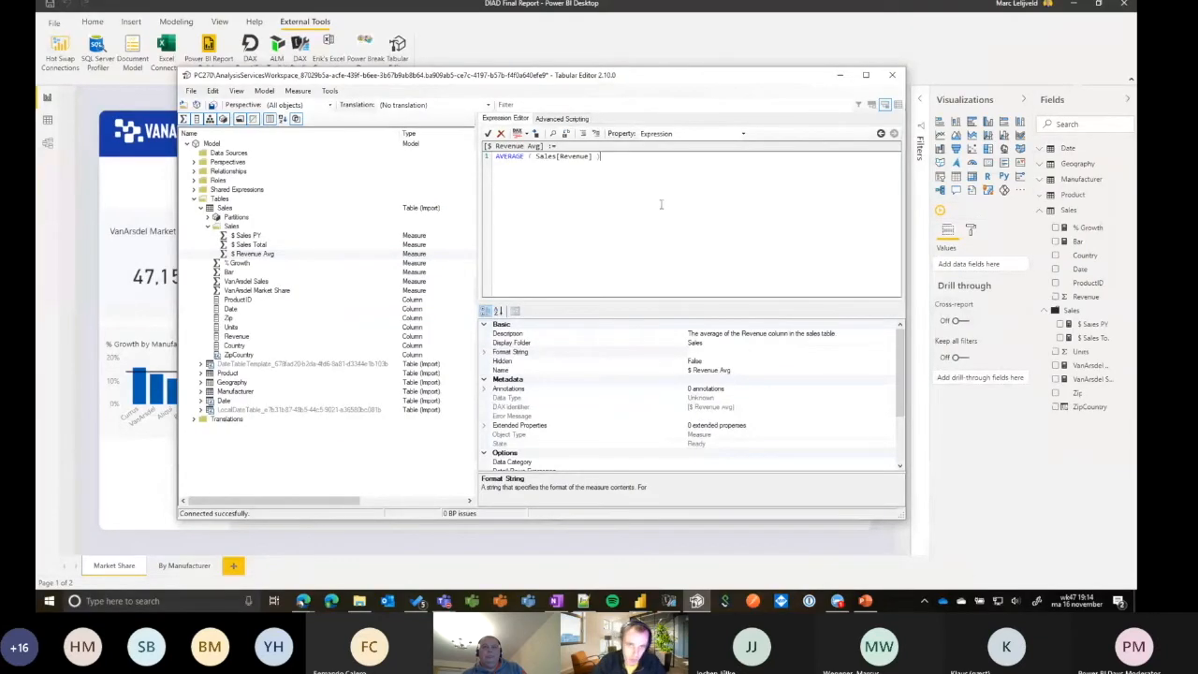
click(488, 134)
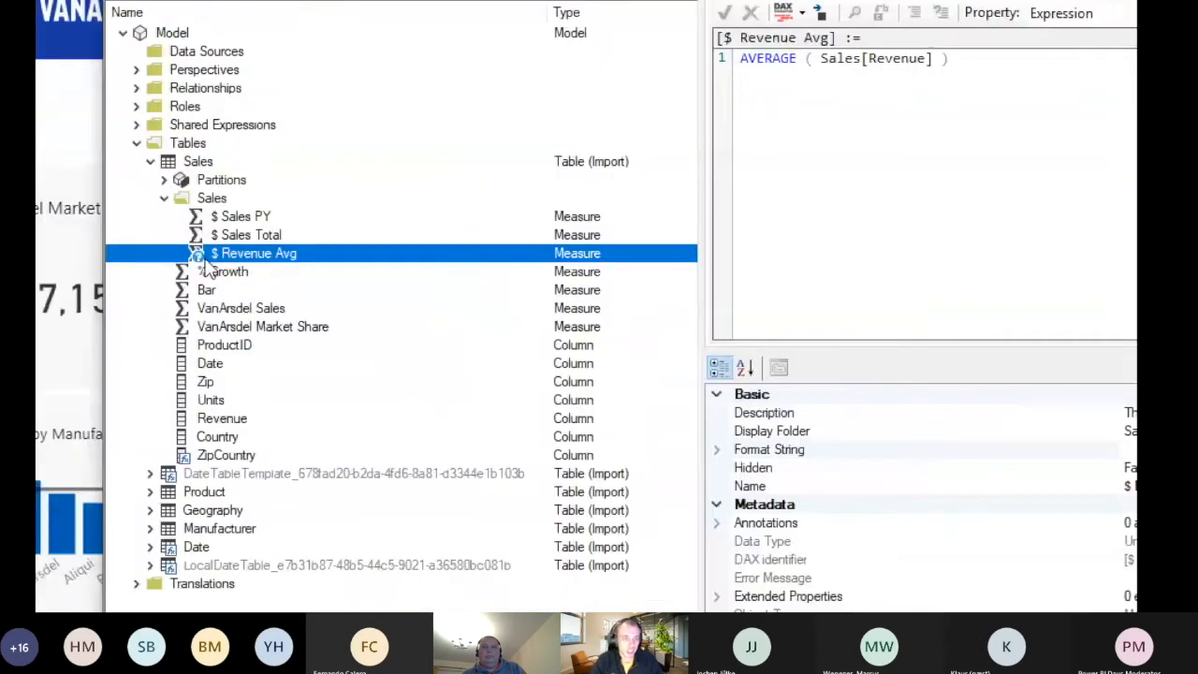
mouse_move(225, 260)
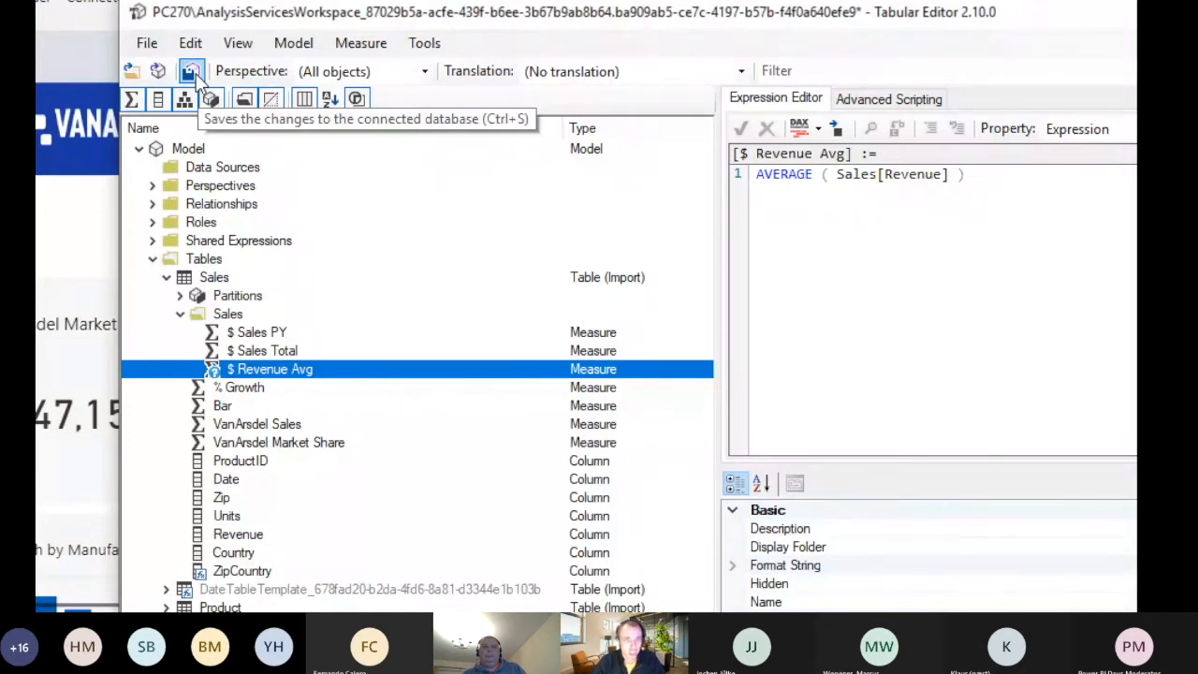
click(192, 72)
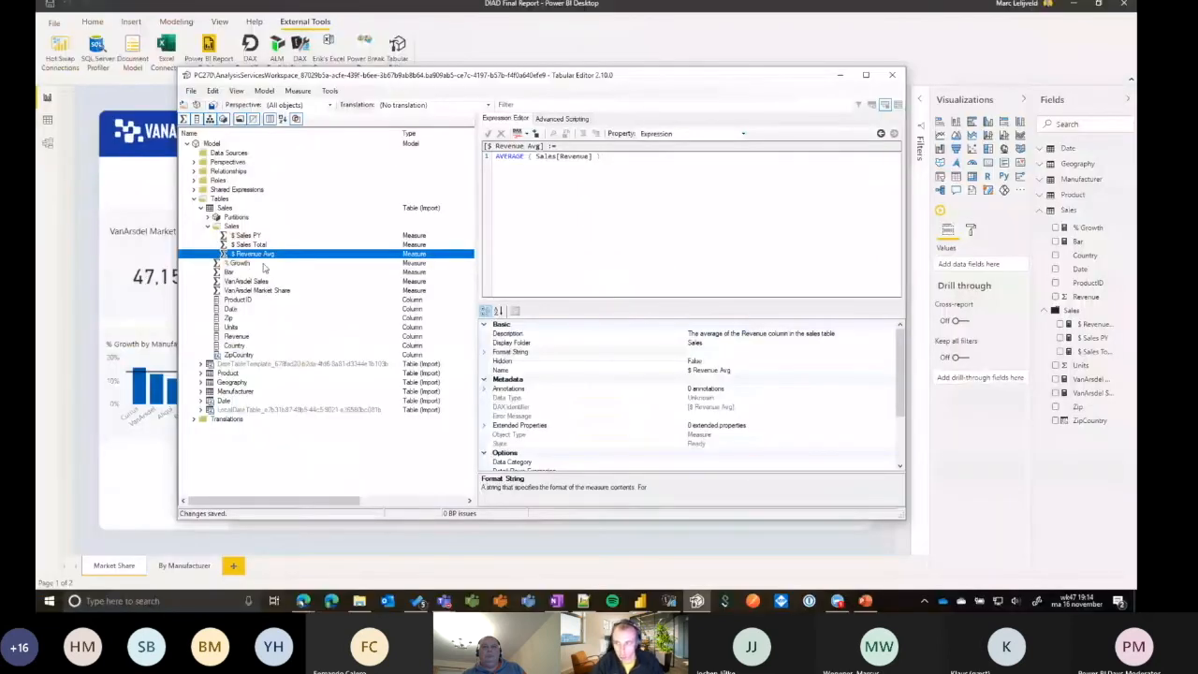
Switch to Power BI Desktop and widen the Fields pane so the measure names in the Sales folder show in full
click(620, 6)
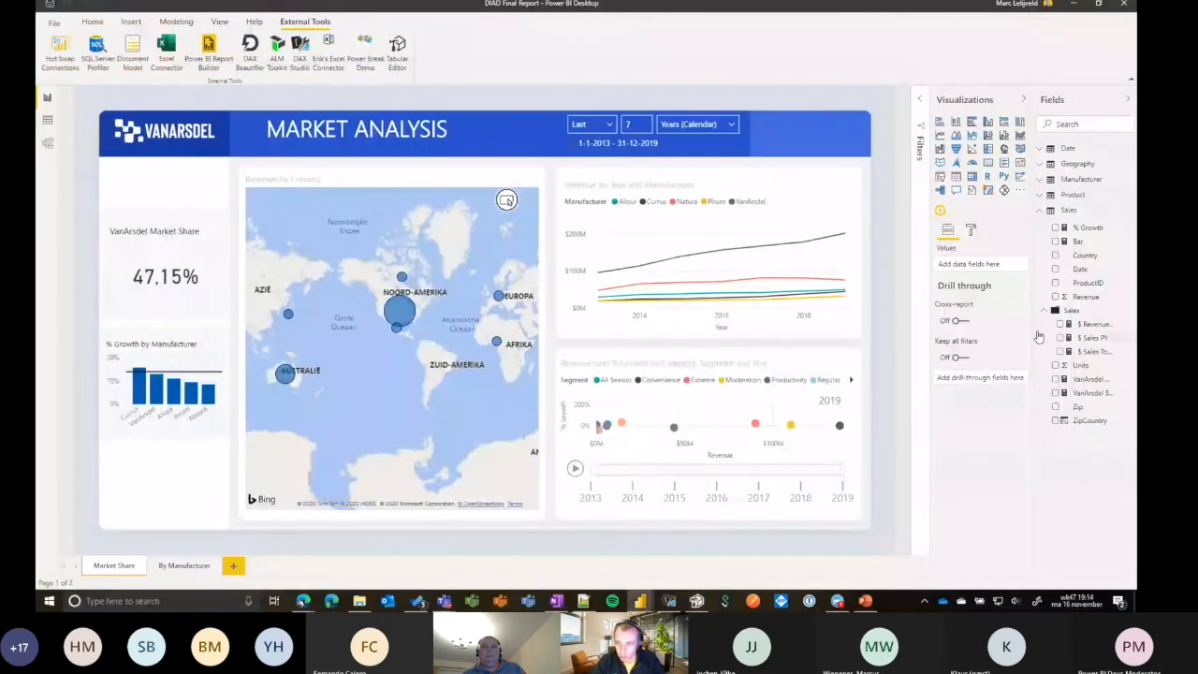
drag(1033, 331, 953, 331)
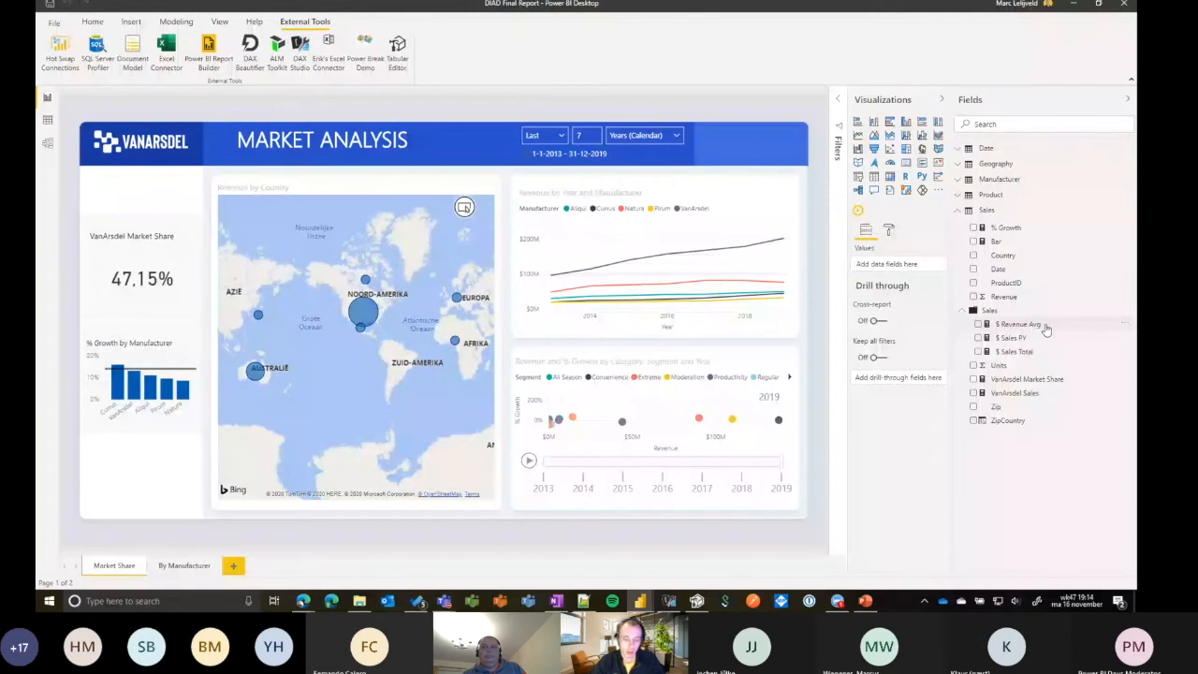
mouse_move(1046, 328)
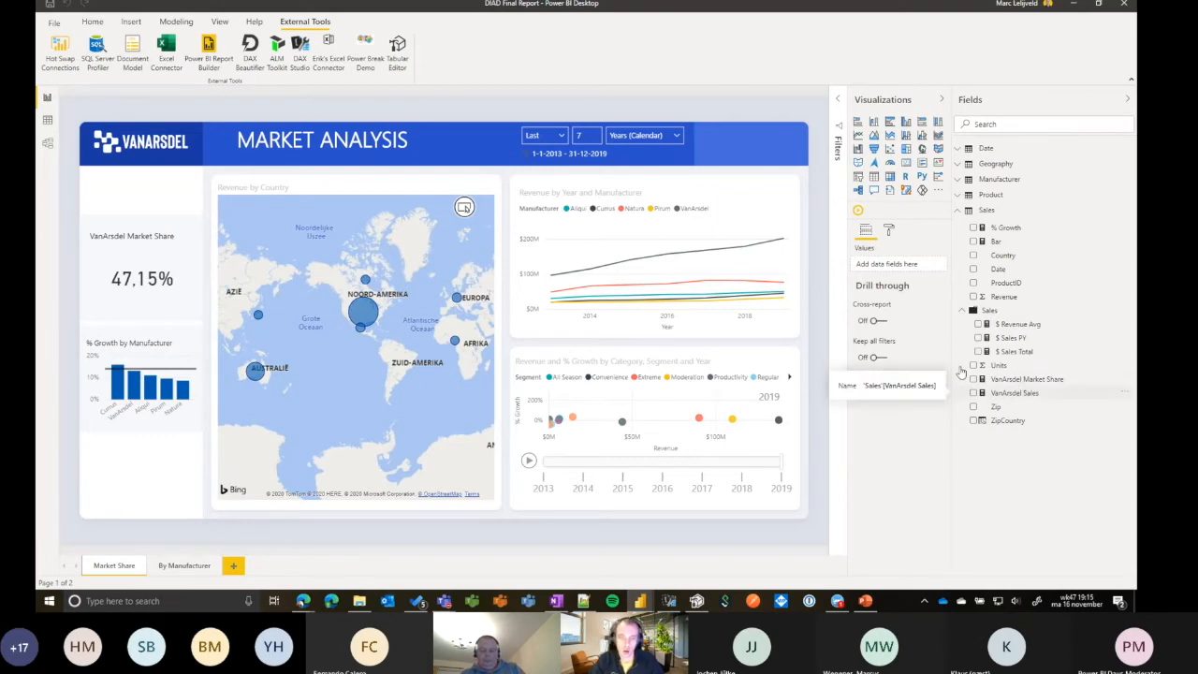
View the formulas of the $ Revenue Avg and $ Sales PY measures in the Sales display folder
click(1018, 325)
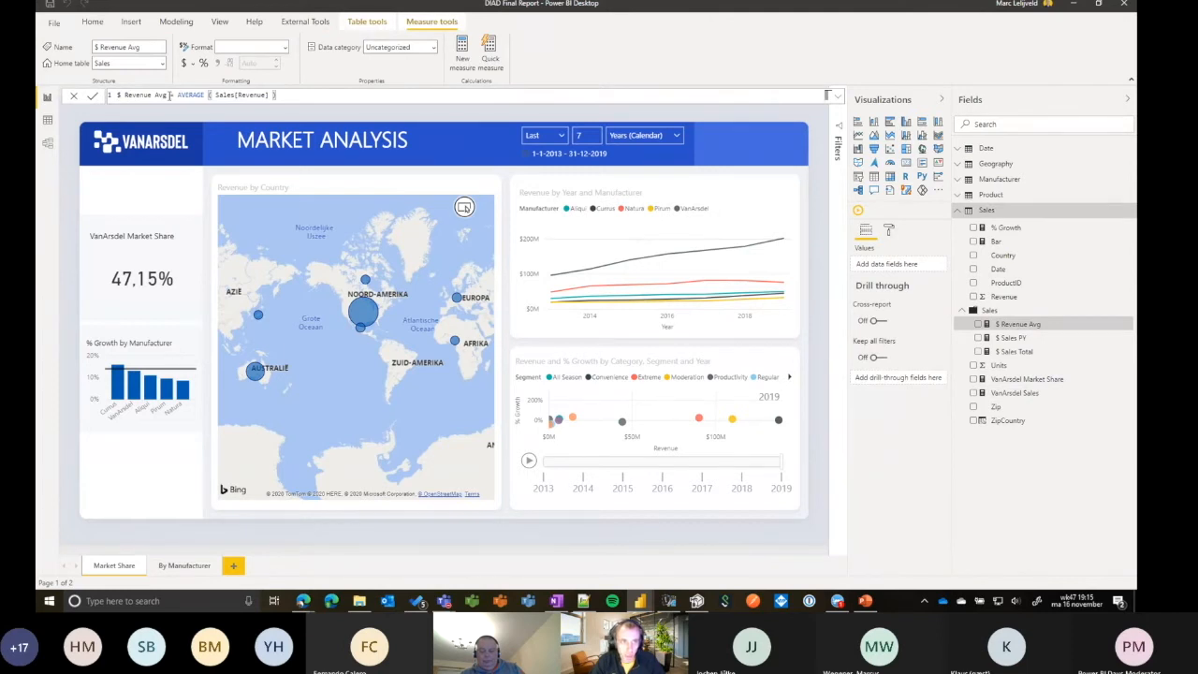
click(1018, 327)
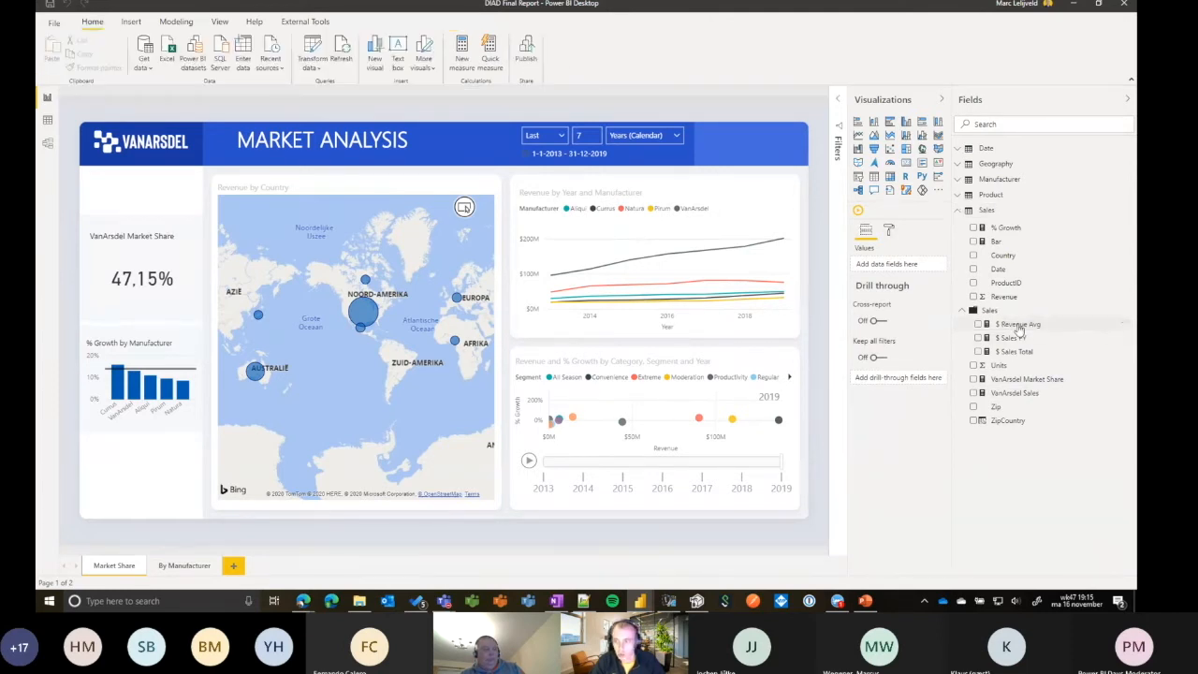
mouse_move(1018, 327)
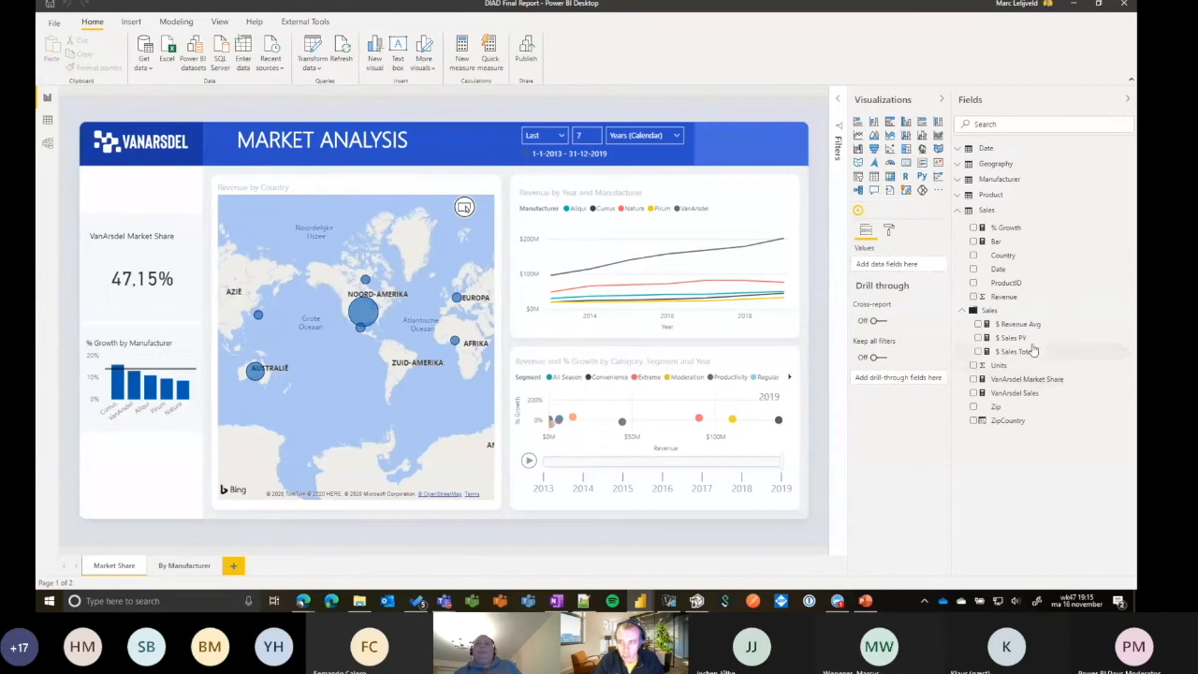
click(1005, 339)
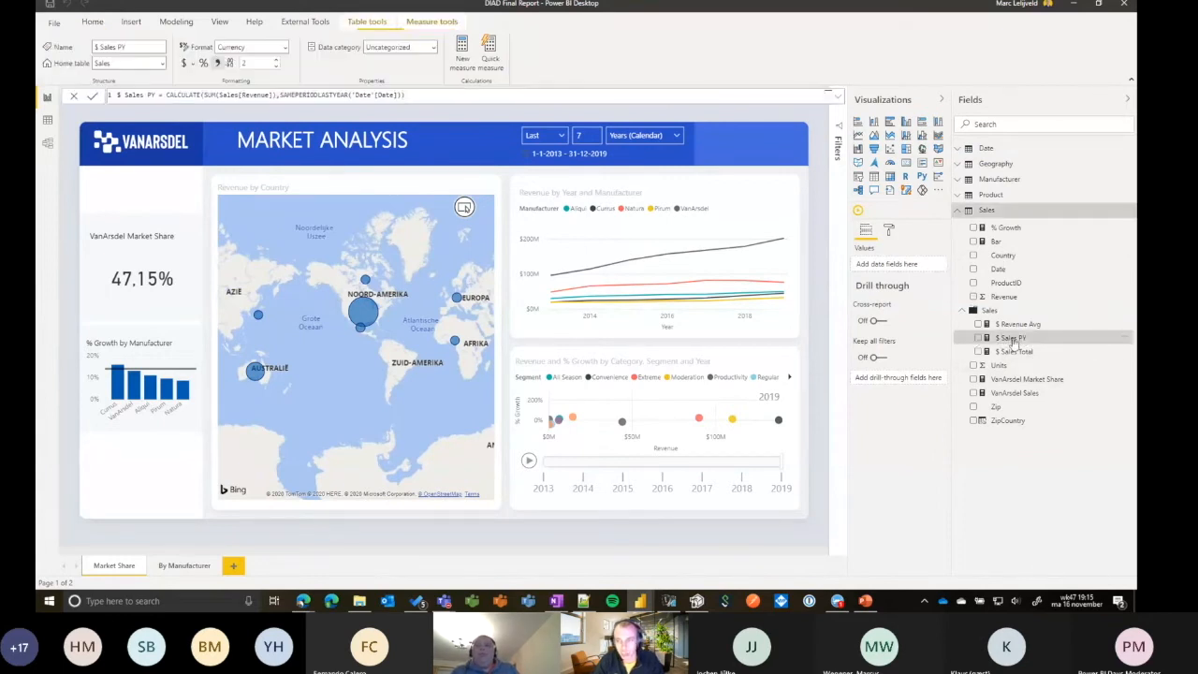
Open the model view, expand the Sales table and show the properties of the VanArsdel Sales measure
click(48, 143)
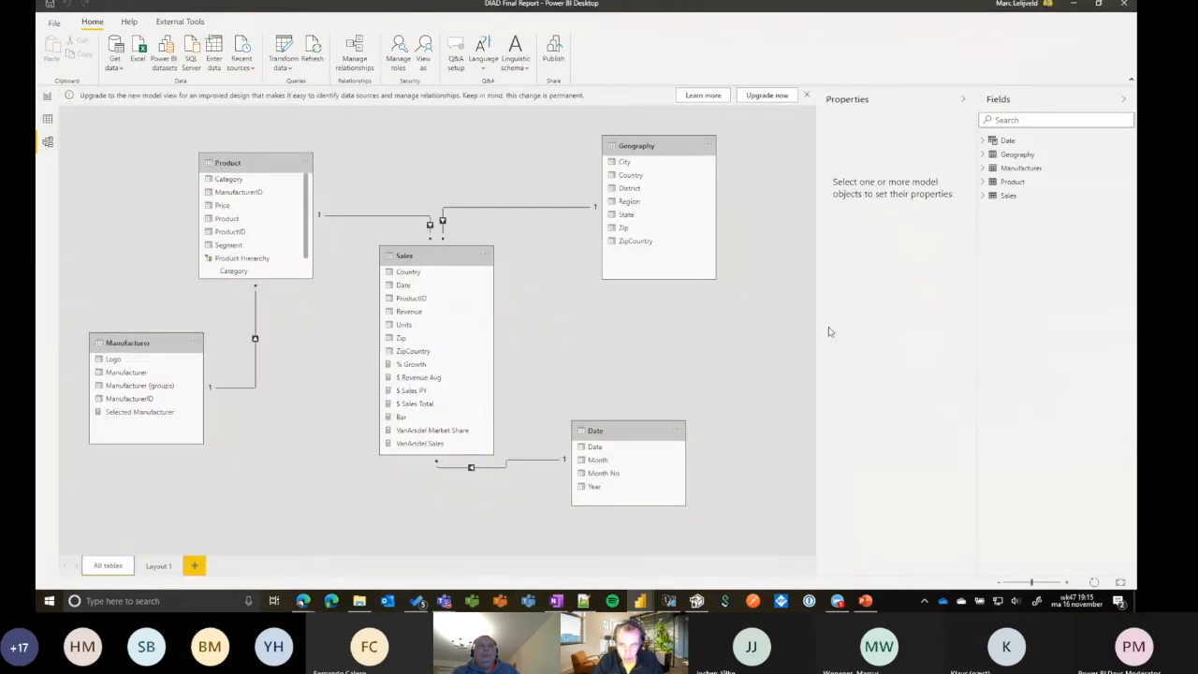
click(982, 195)
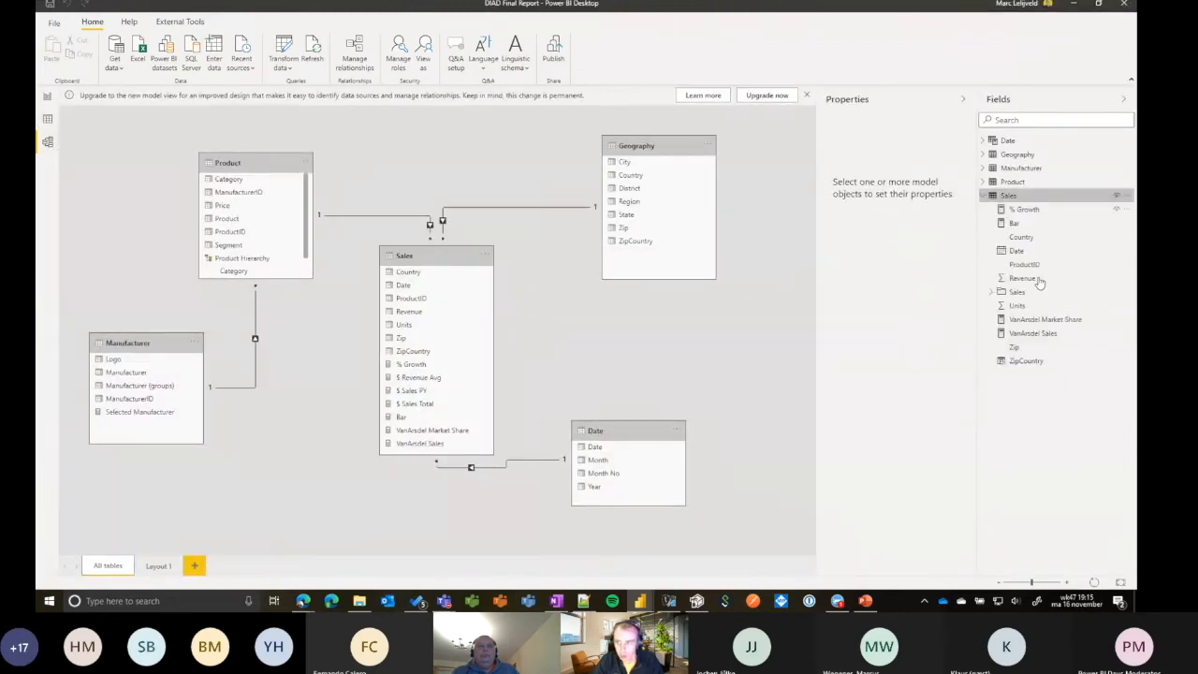
click(1038, 333)
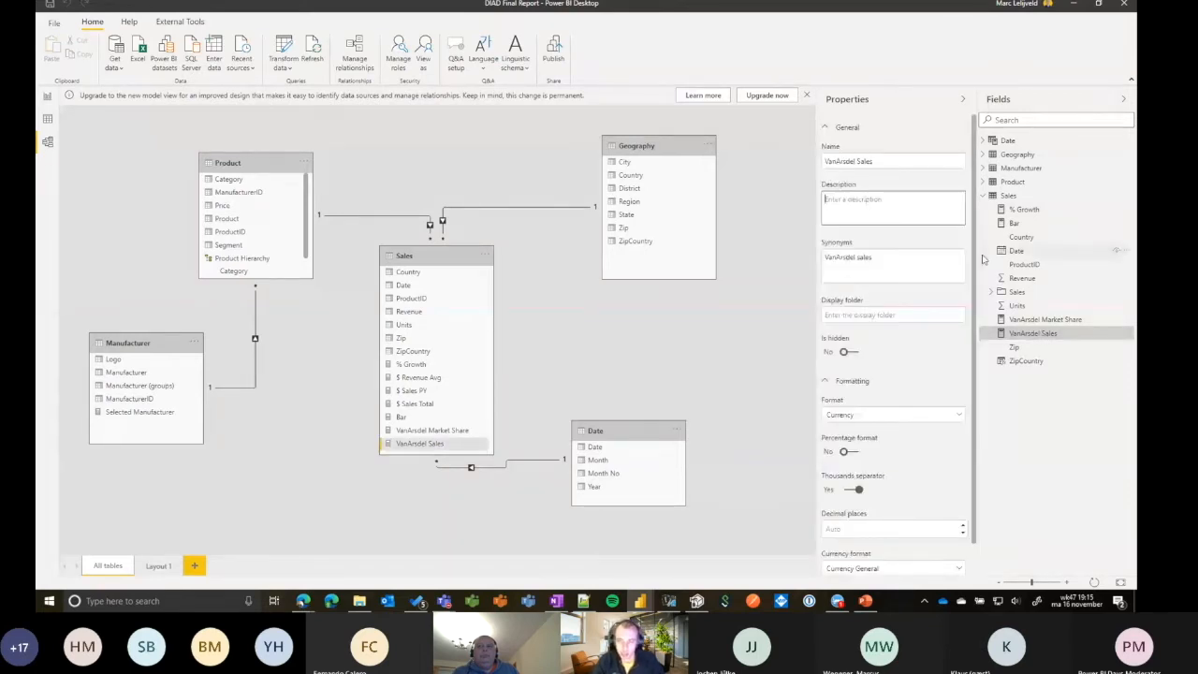
click(1020, 336)
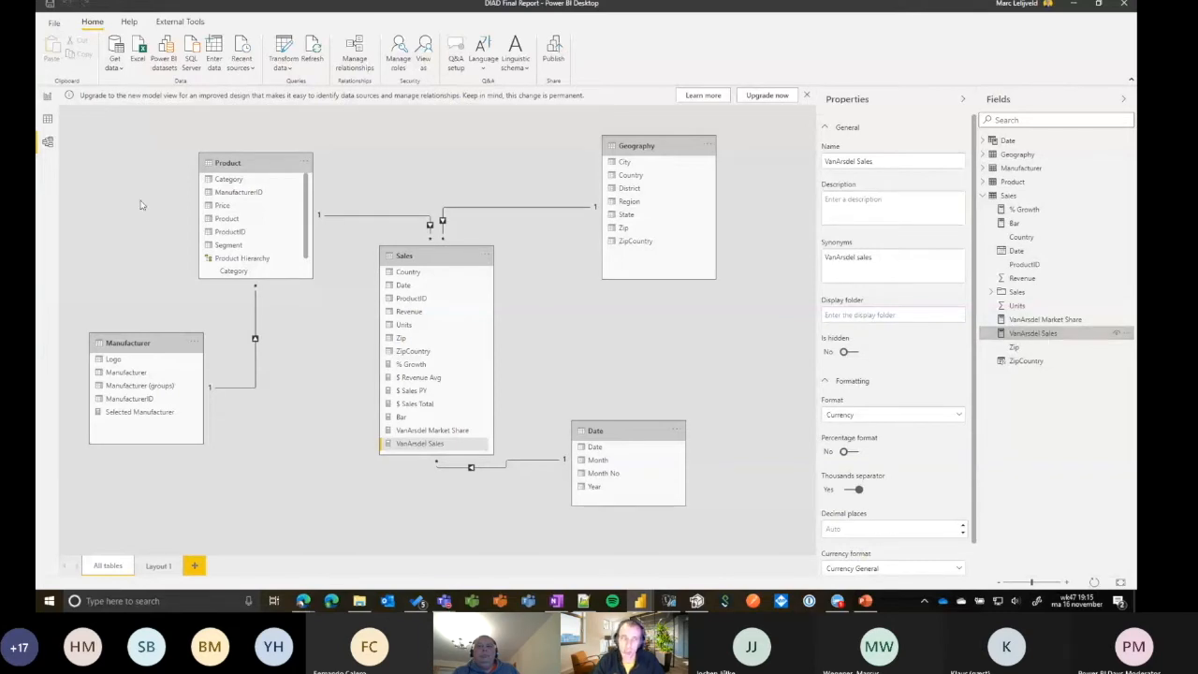
Switch to Tabular Editor and review the $ Revenue Avg measure's expression, display folder, name and description
click(697, 600)
drag(650, 172, 497, 159)
click(692, 214)
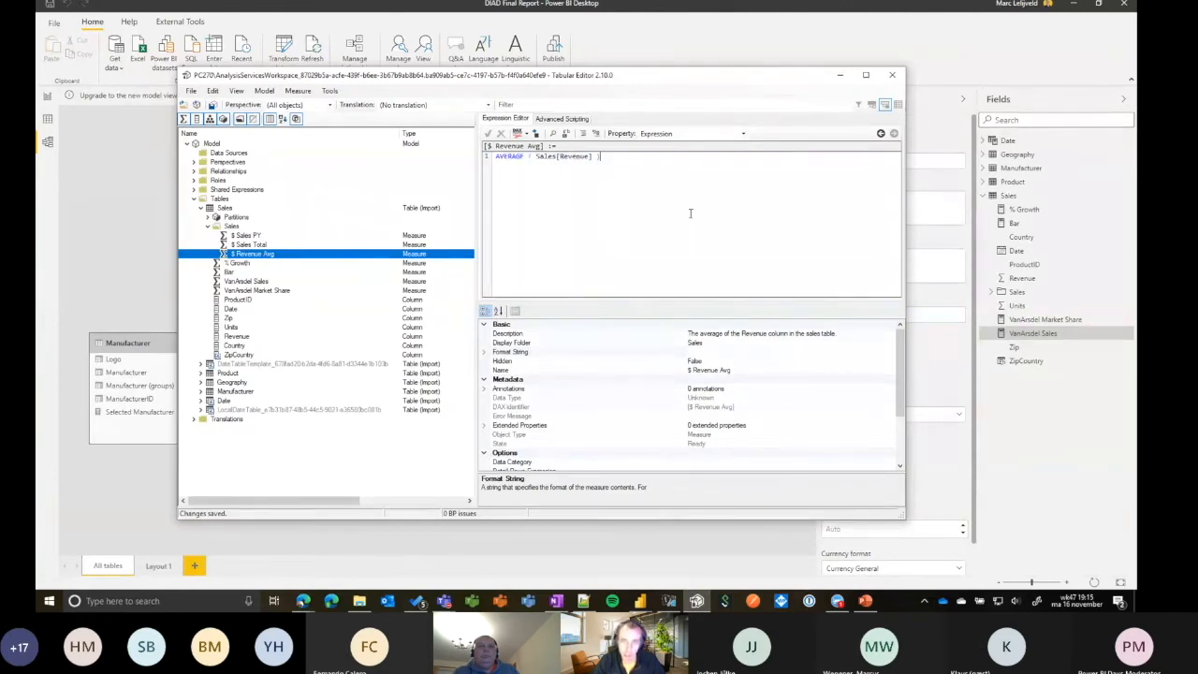
click(702, 344)
click(739, 371)
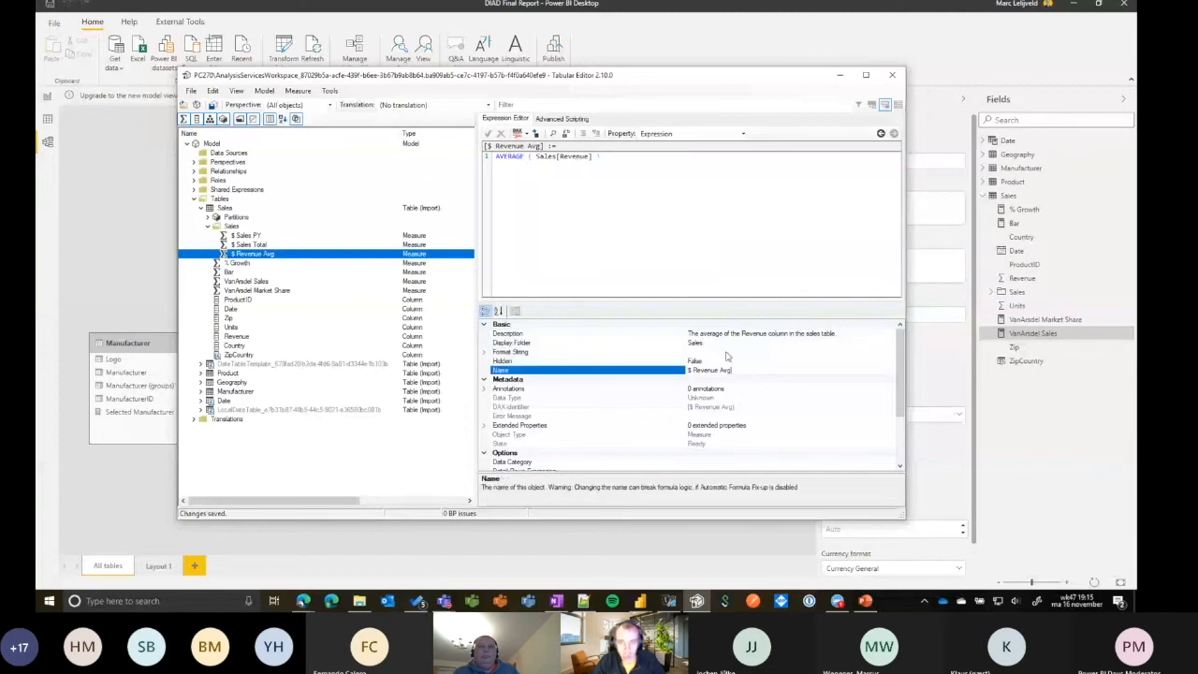
click(698, 334)
drag(719, 334, 835, 335)
click(837, 335)
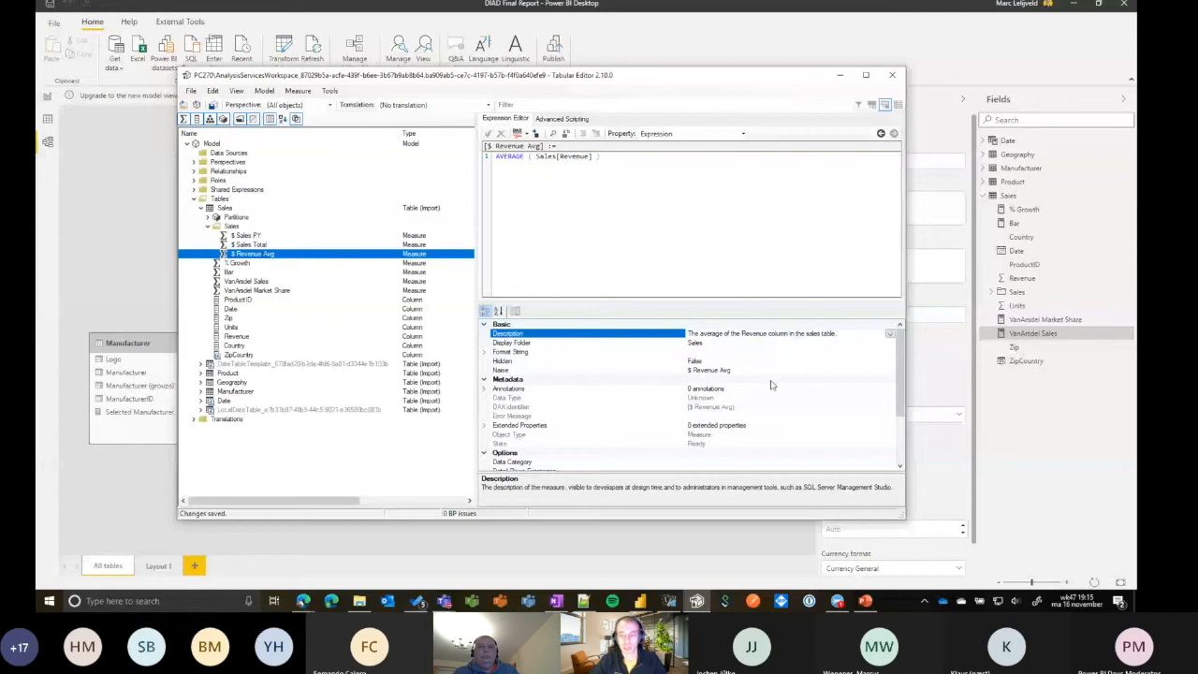
click(639, 223)
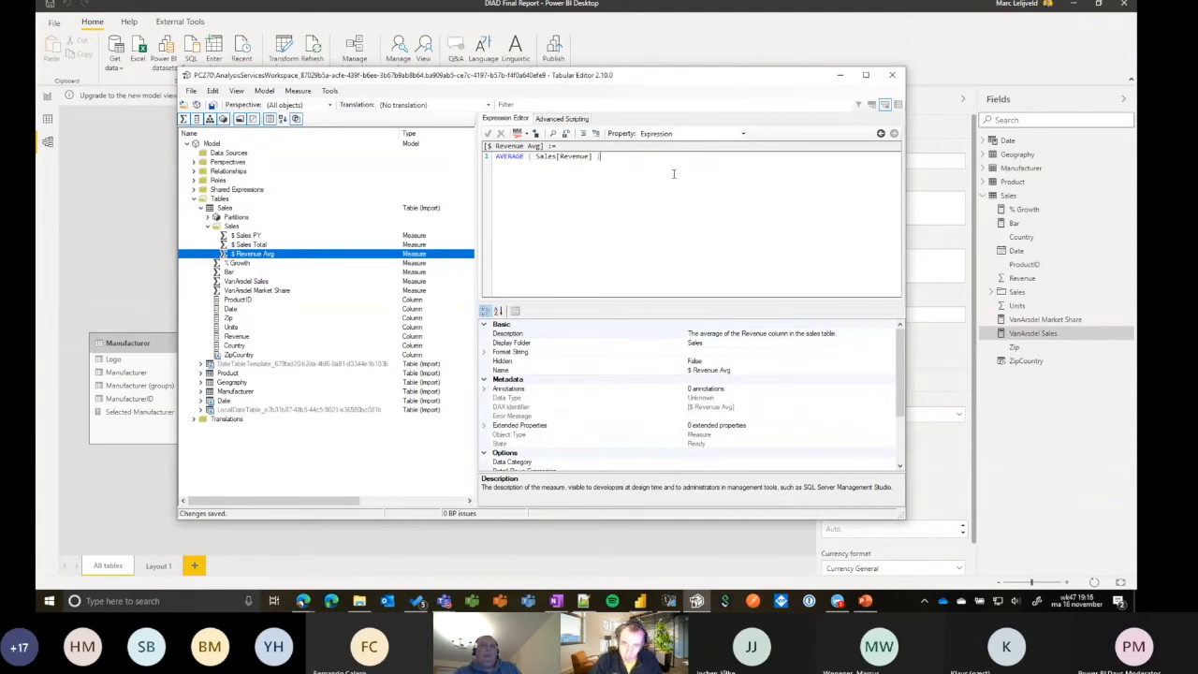
Close Tabular Editor, return to the report view and show the available external tools
click(892, 74)
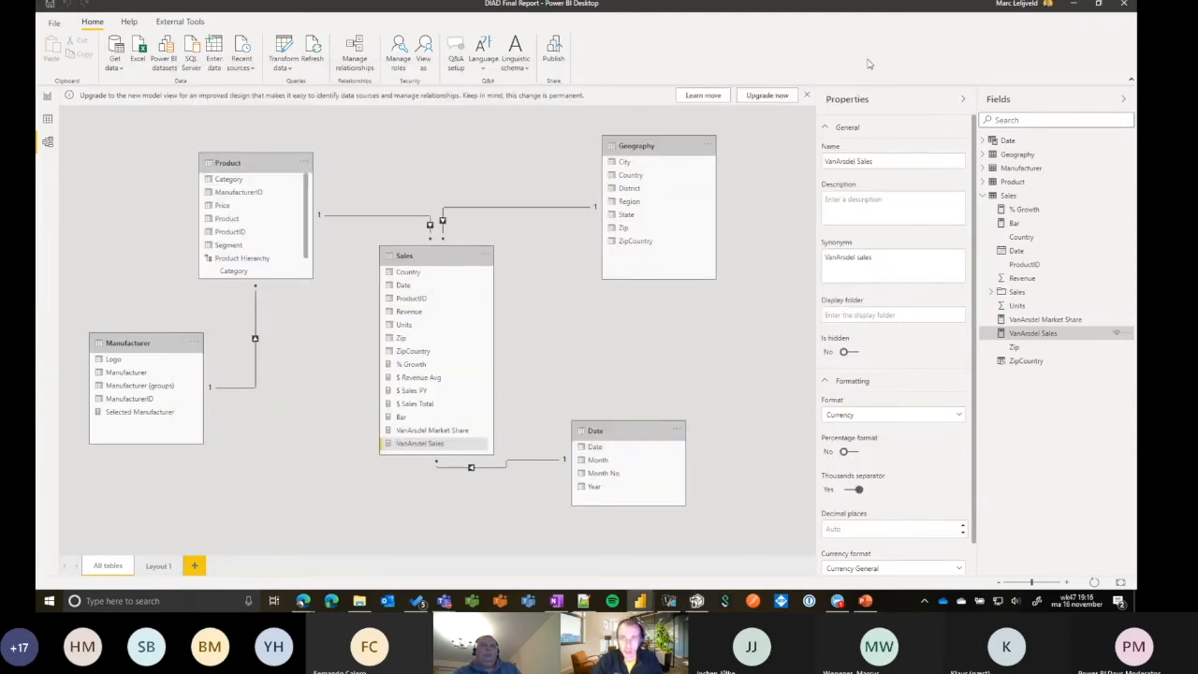
click(46, 95)
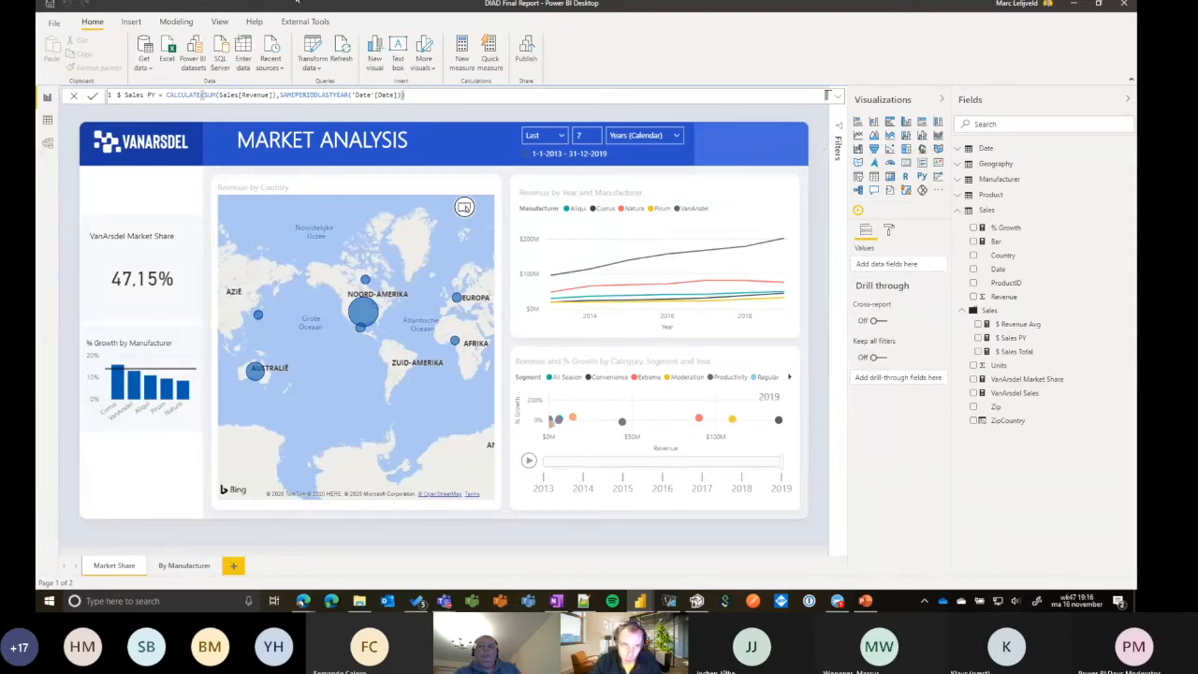
click(306, 23)
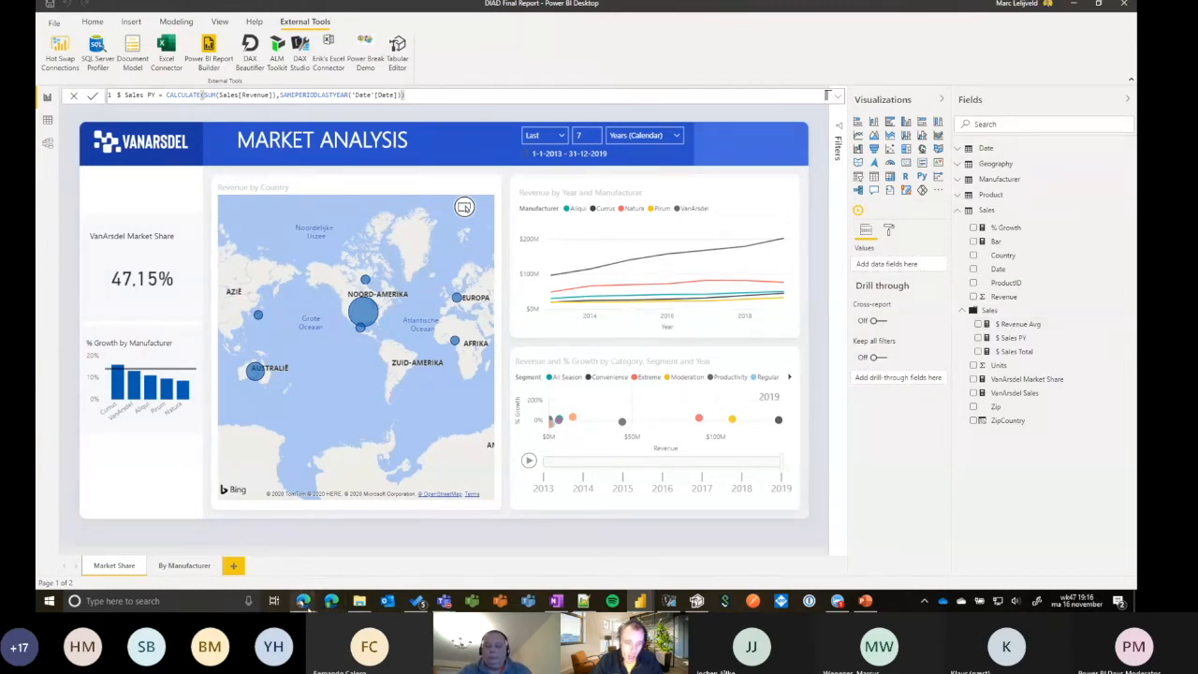
Switch to the Power BI service in the browser and look at the DIAD Final Report dataset in the External Tools workspace
mouse_move(303, 600)
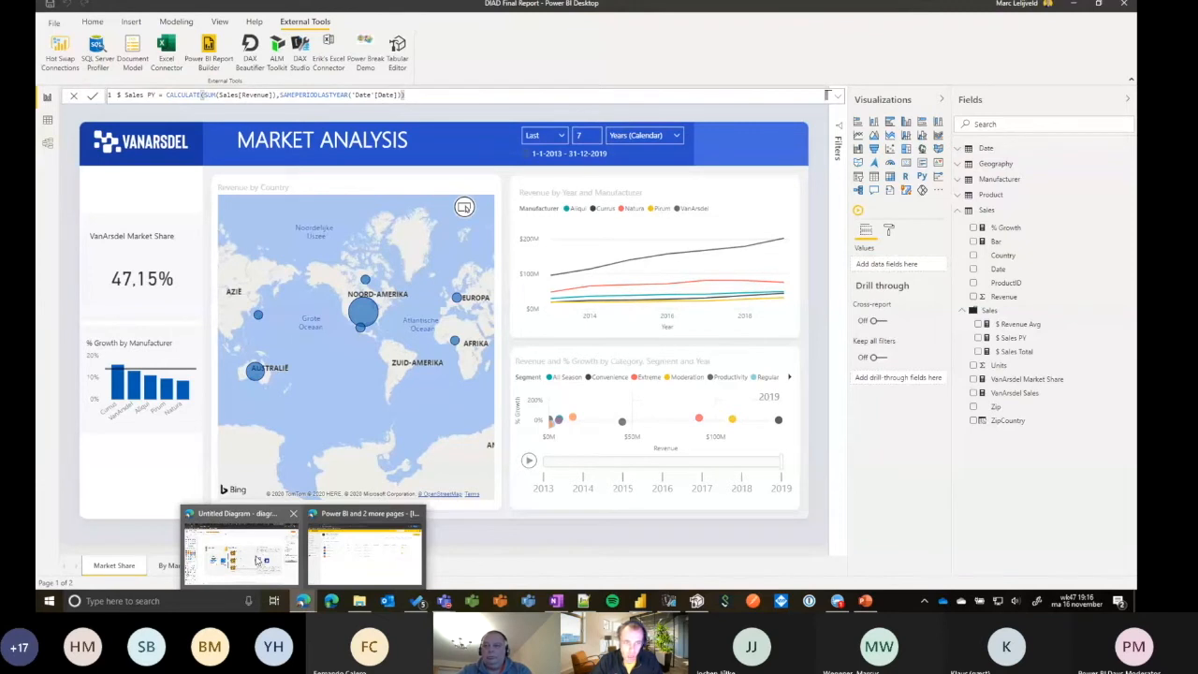
click(259, 559)
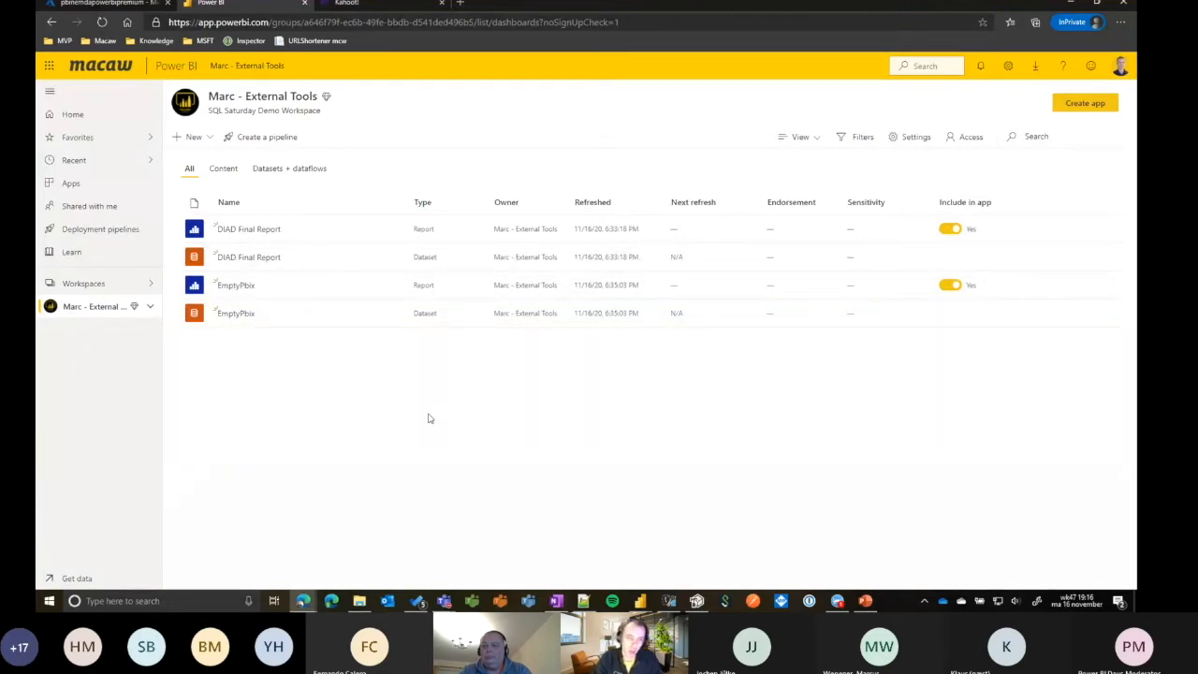
drag(297, 256, 217, 257)
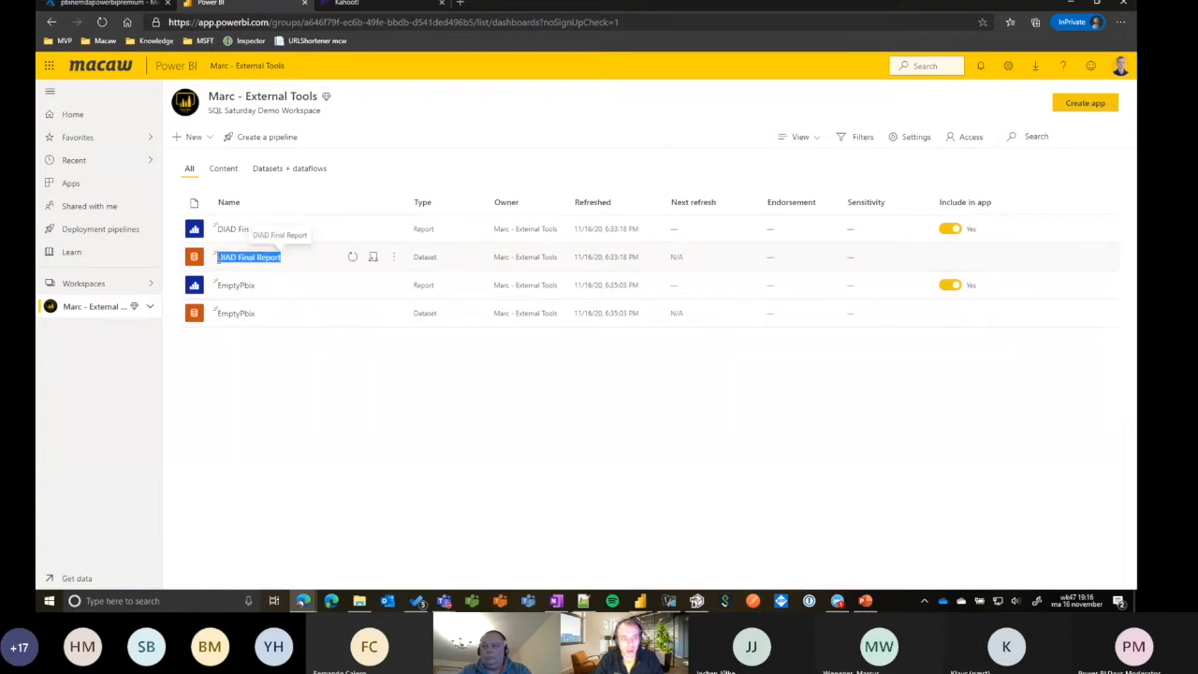
click(505, 452)
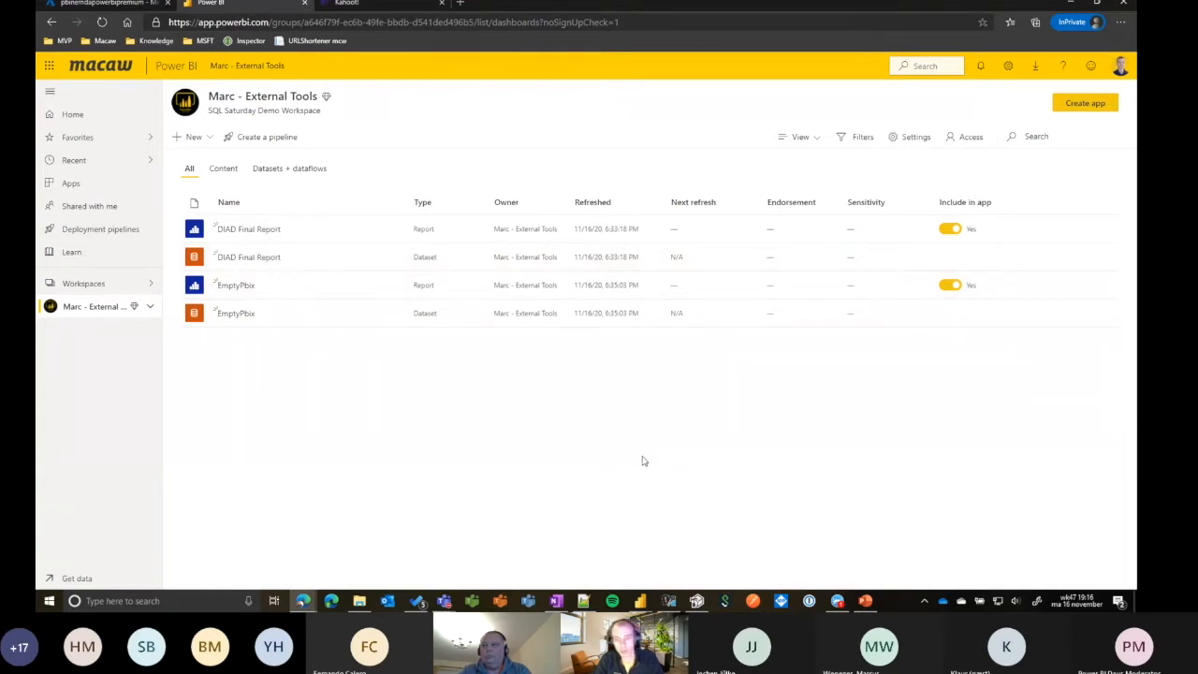
Return to the DIAD Final Report in Power BI Desktop and launch the ALM Toolkit external tool
mouse_move(640, 600)
click(745, 569)
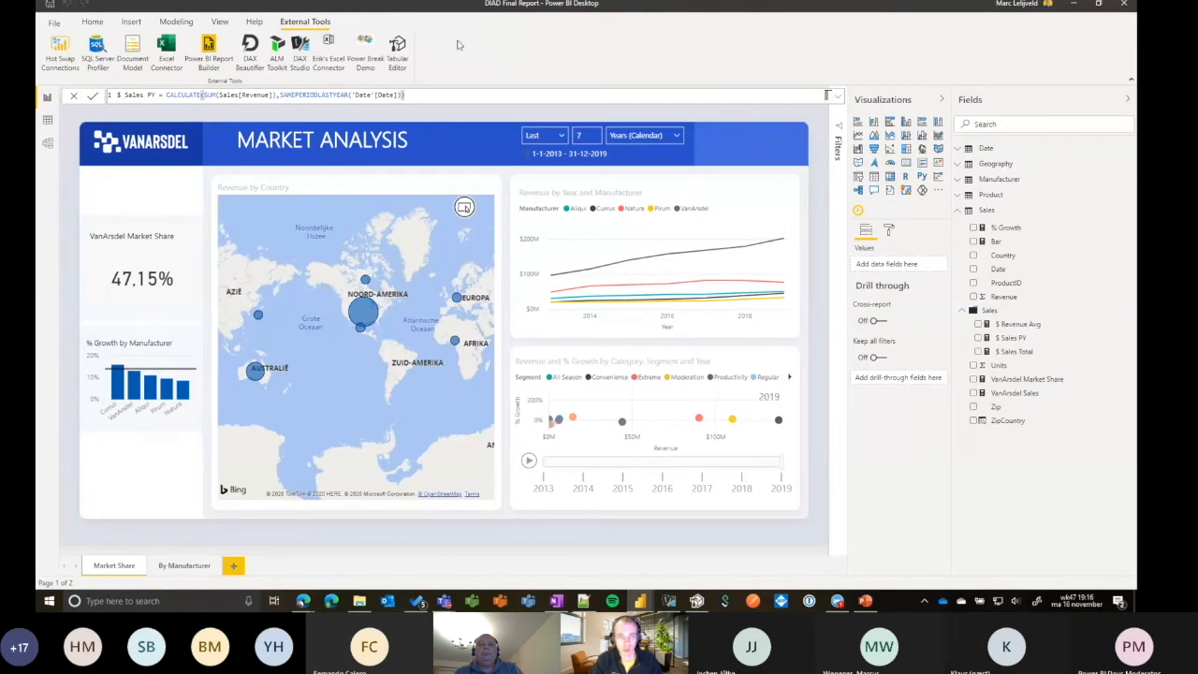
click(94, 25)
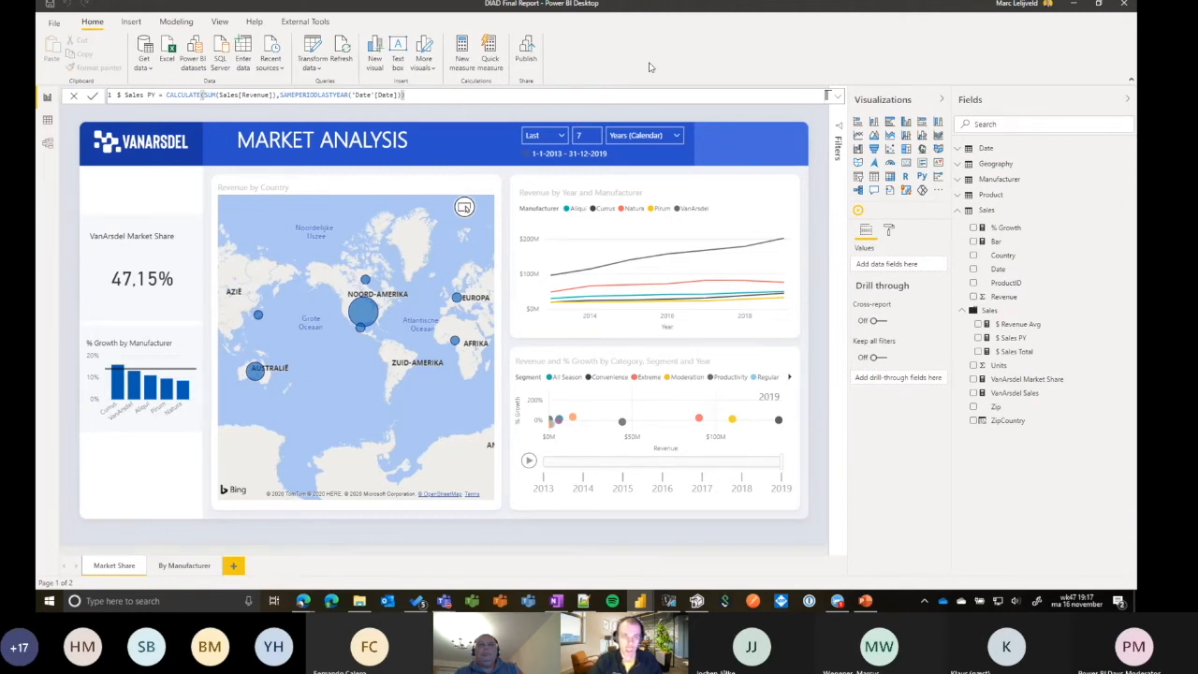
click(305, 21)
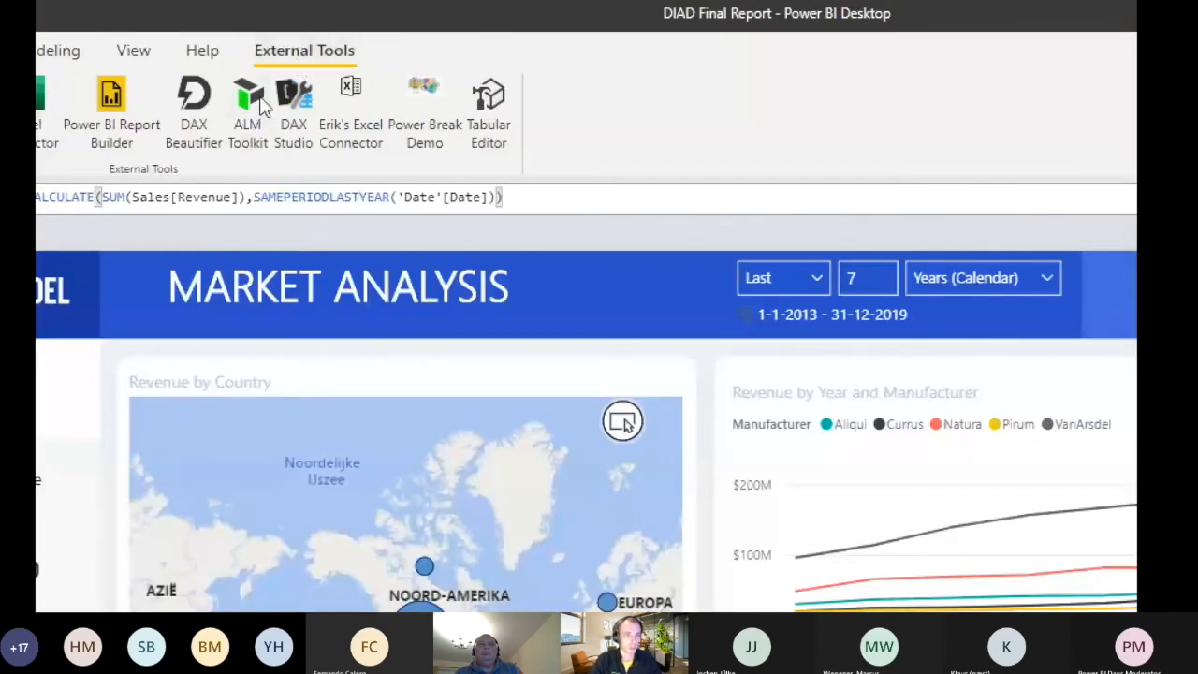
click(259, 108)
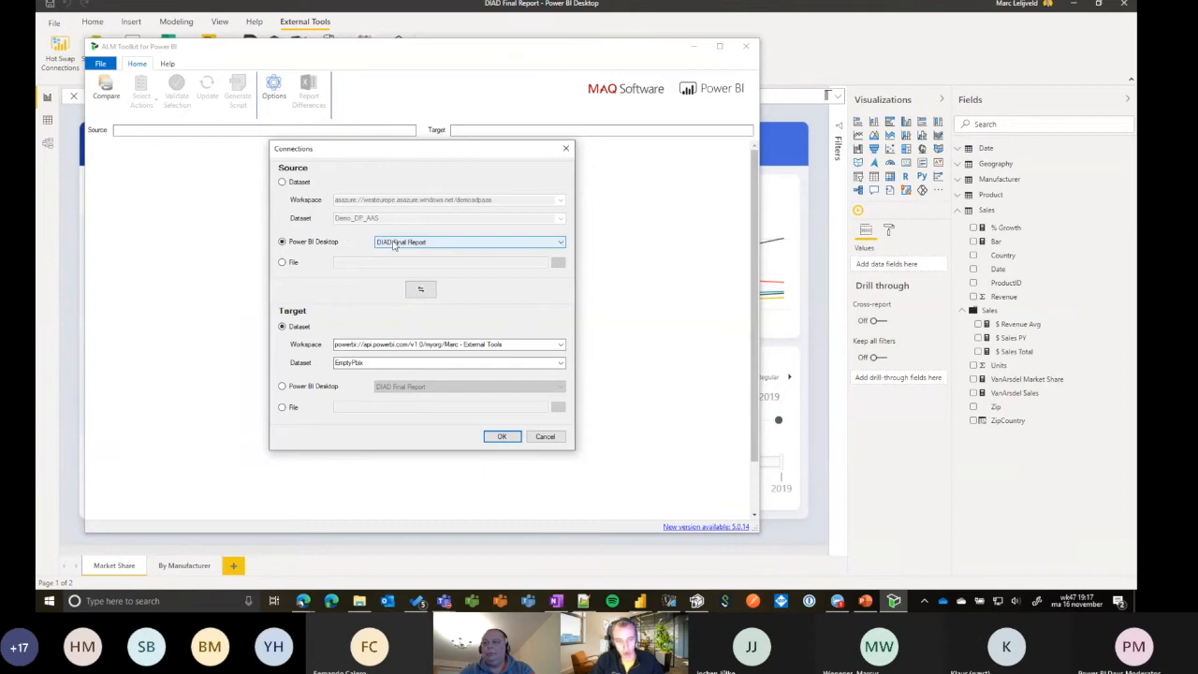
Check the target dataset's workspace address in the Connections dialog and view the matching External Tools workspace in the Power BI service
click(342, 345)
click(509, 344)
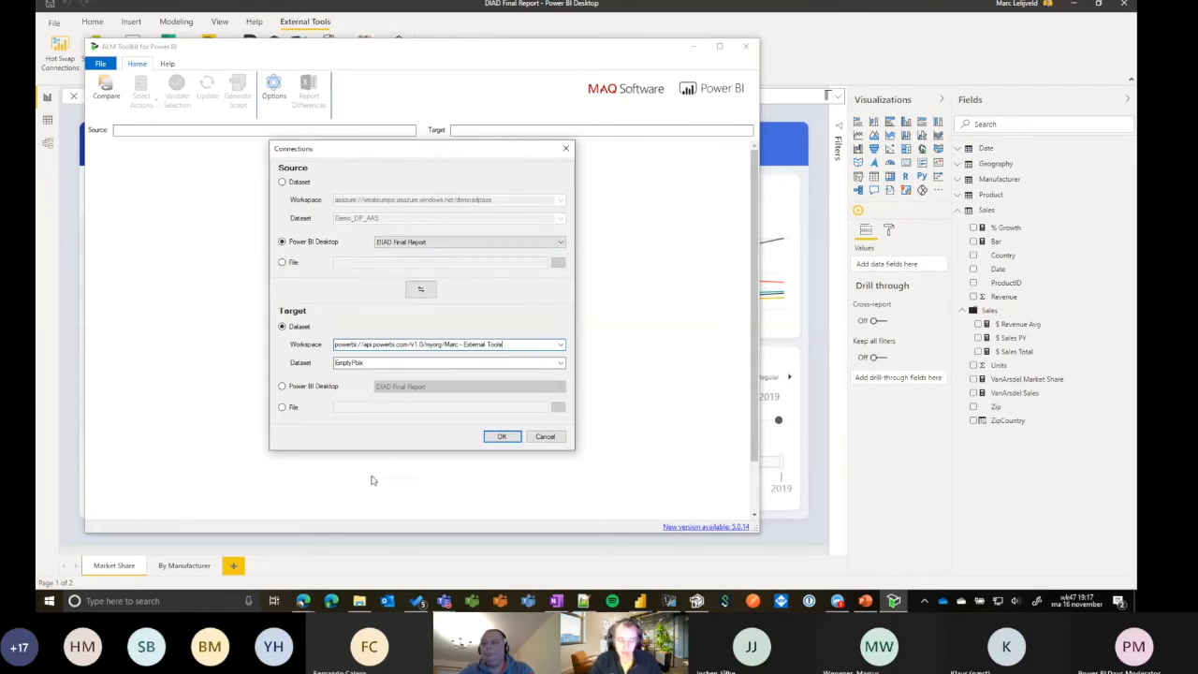
click(306, 602)
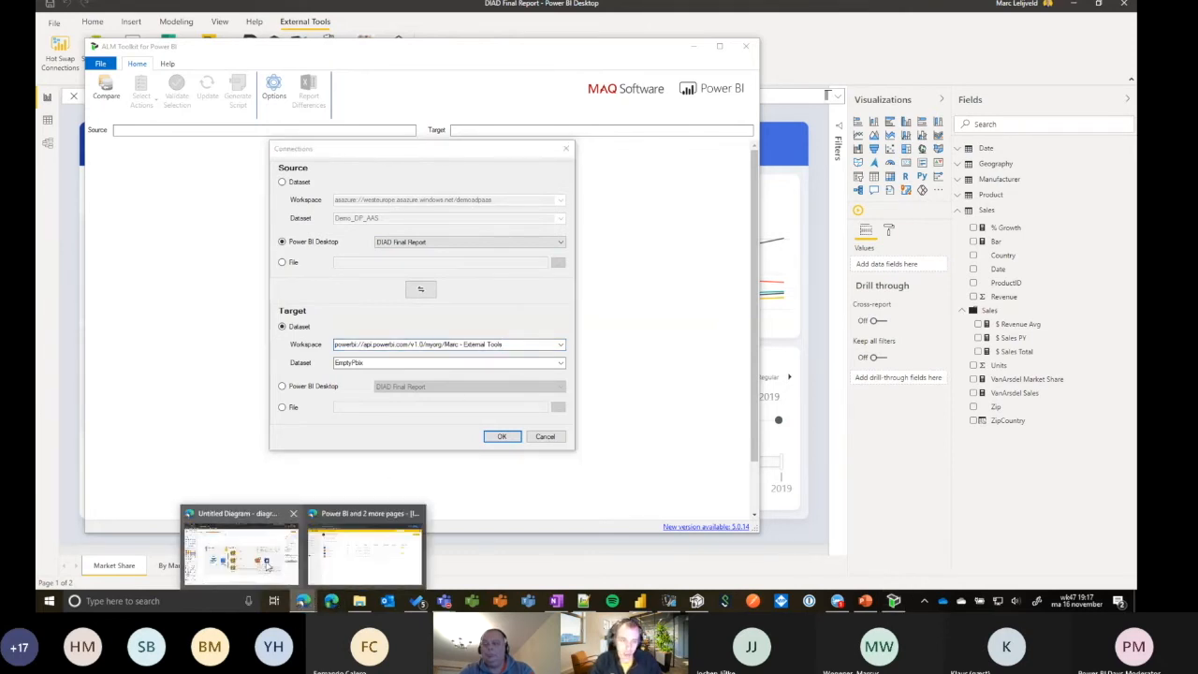
click(393, 561)
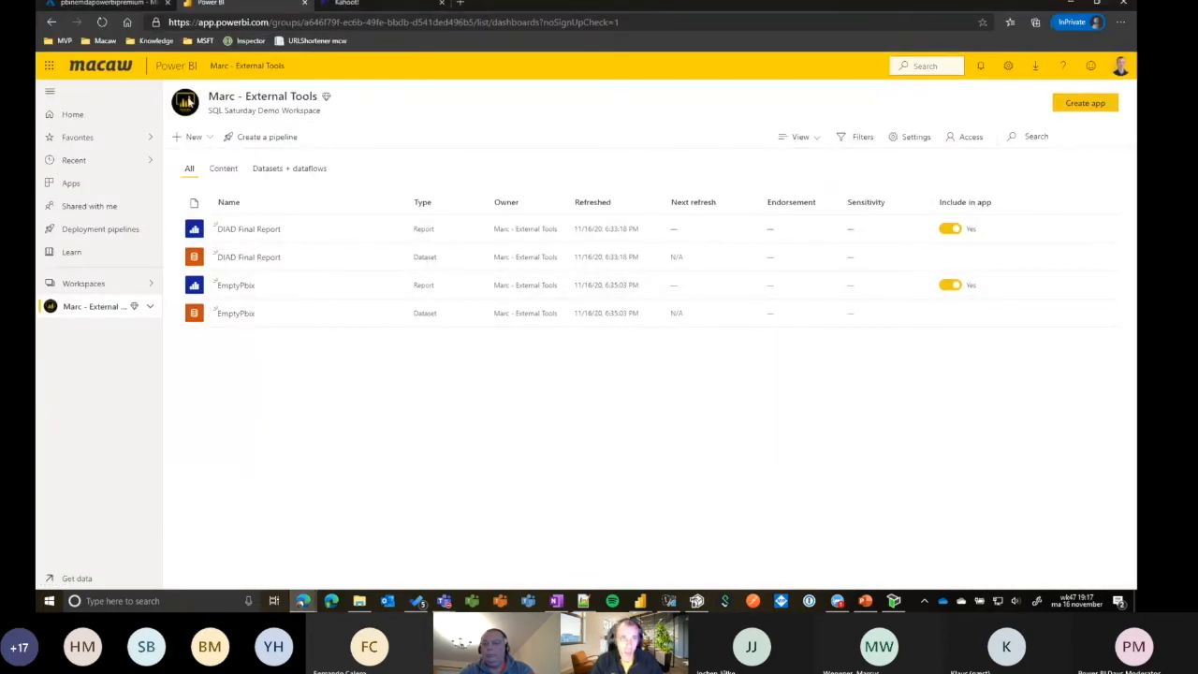
mouse_move(326, 97)
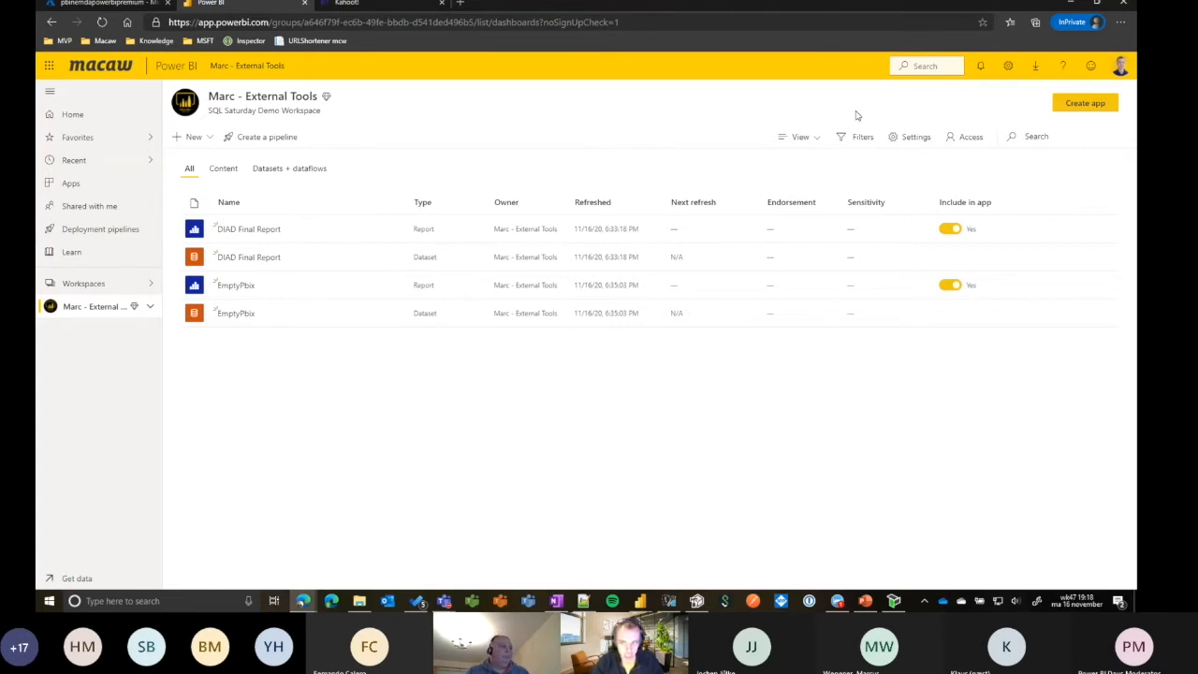
Open the workspace's Premium settings and copy the Workspace Connection address to the clipboard
click(903, 142)
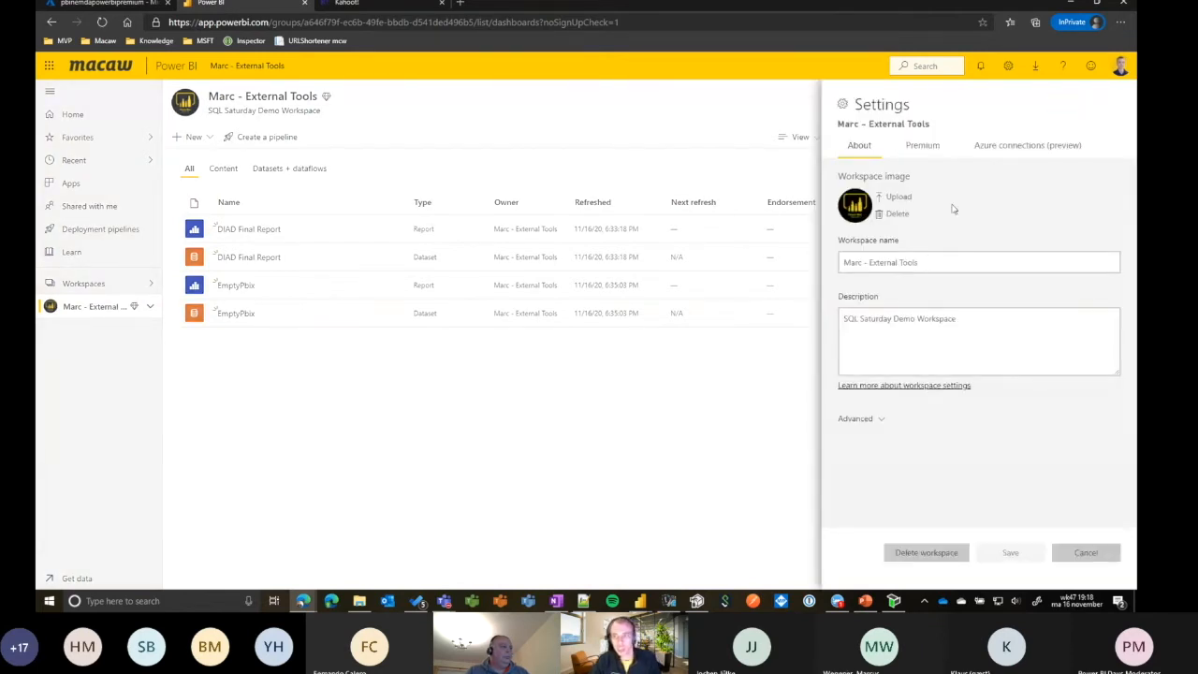
click(926, 150)
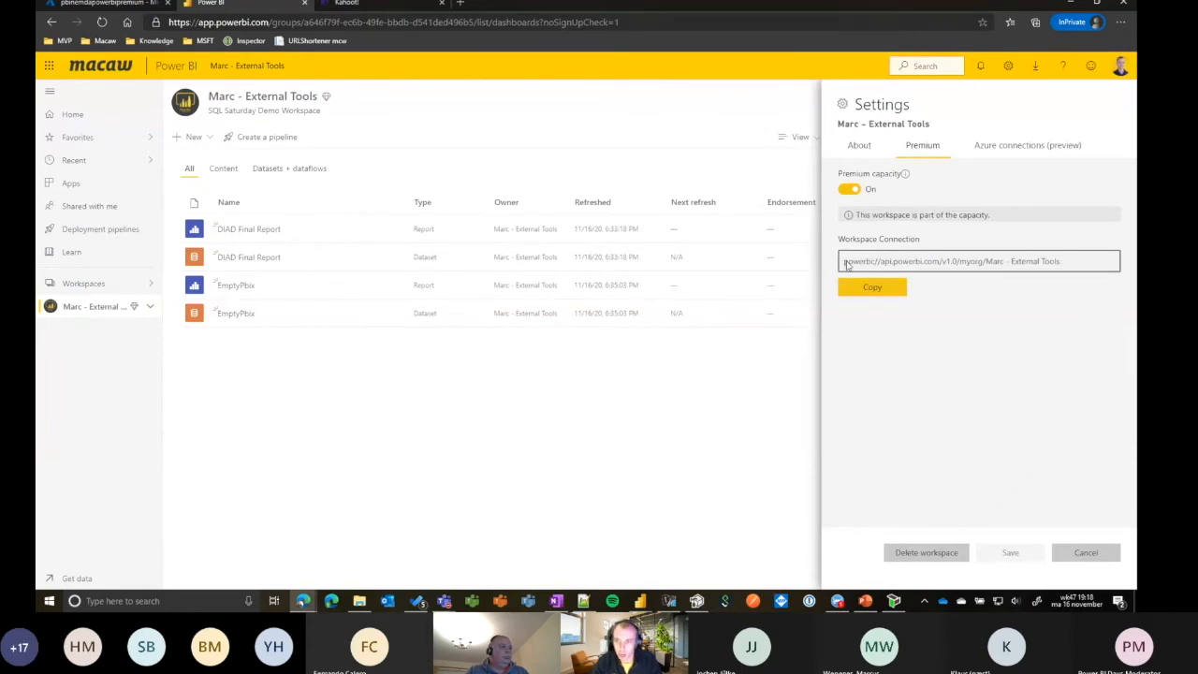
drag(844, 288, 1058, 294)
click(1069, 294)
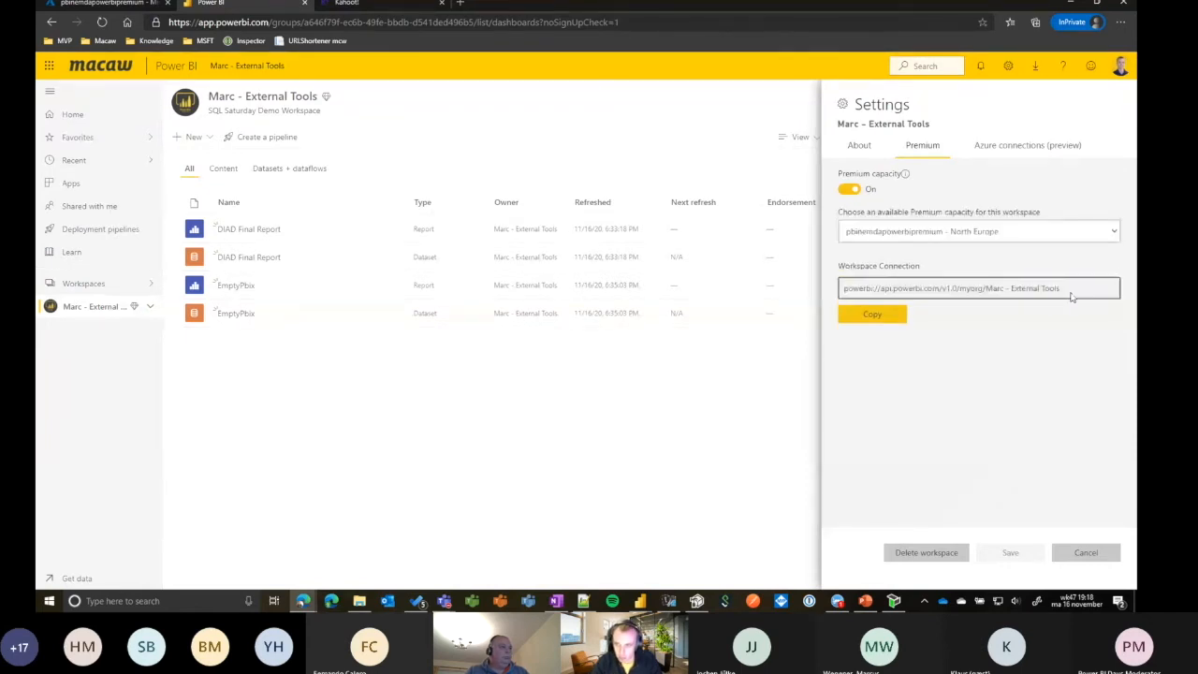
click(869, 314)
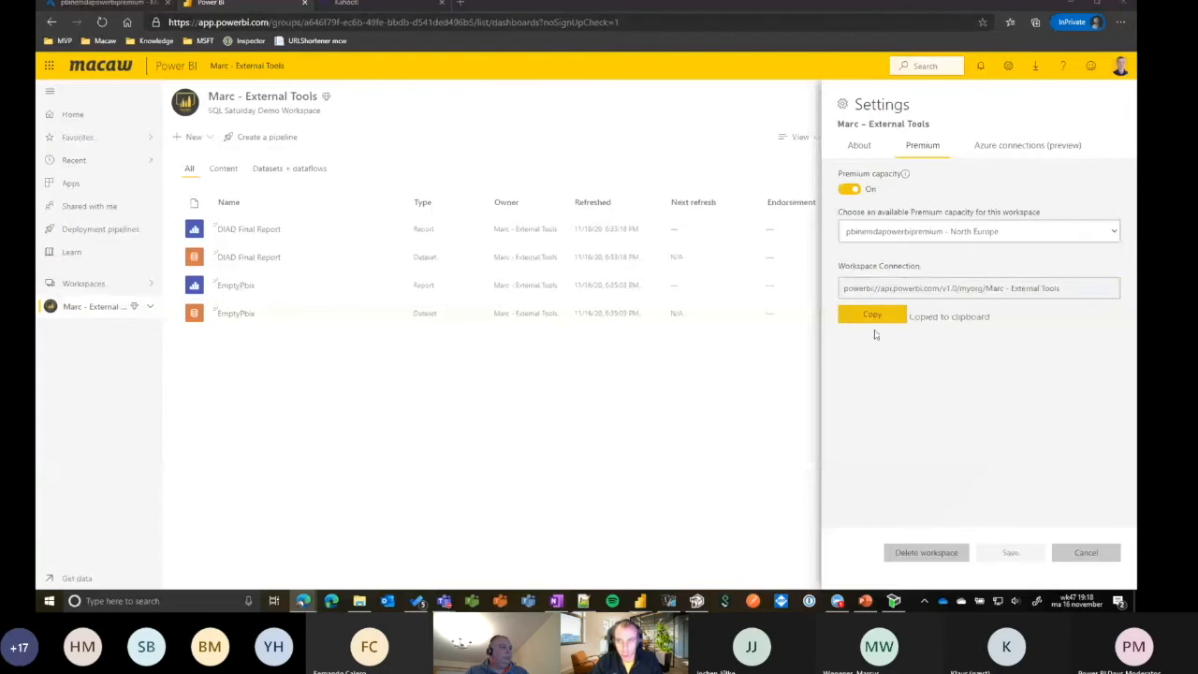
Return to ALM Toolkit, replace the target workspace with the copied connection address, and sign in with the work account connected to Windows
key(alt+Tab)
click(351, 345)
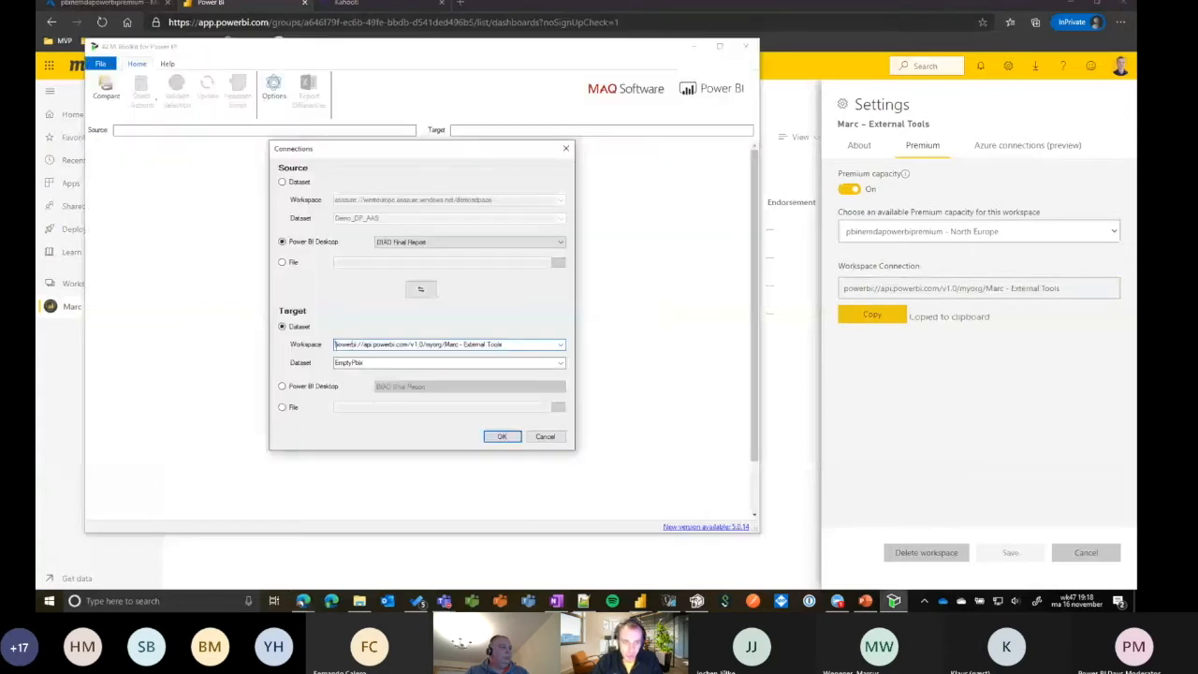
key(ctrl+a)
key(ctrl+v)
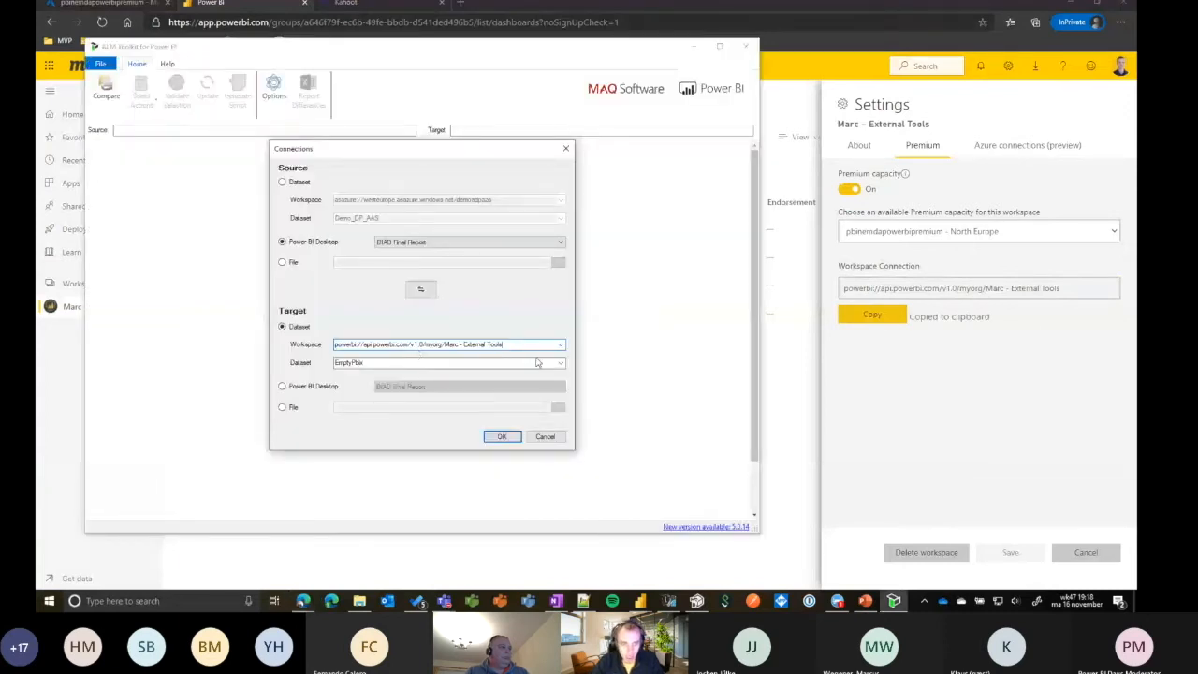
click(538, 362)
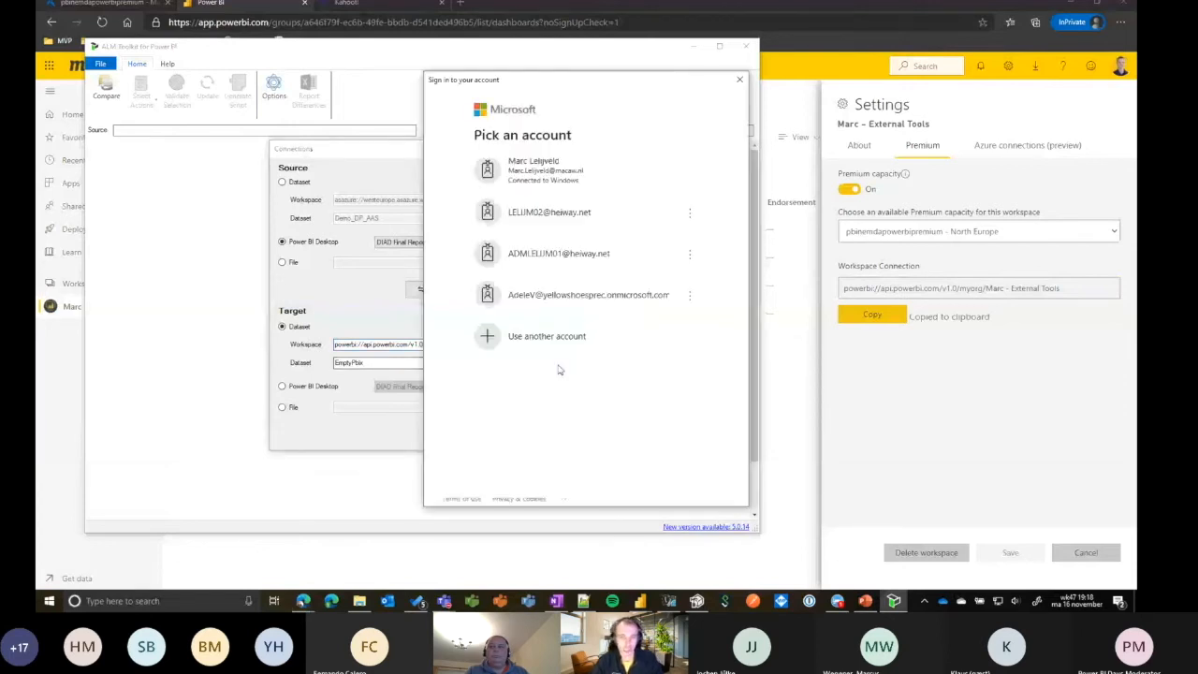
click(612, 176)
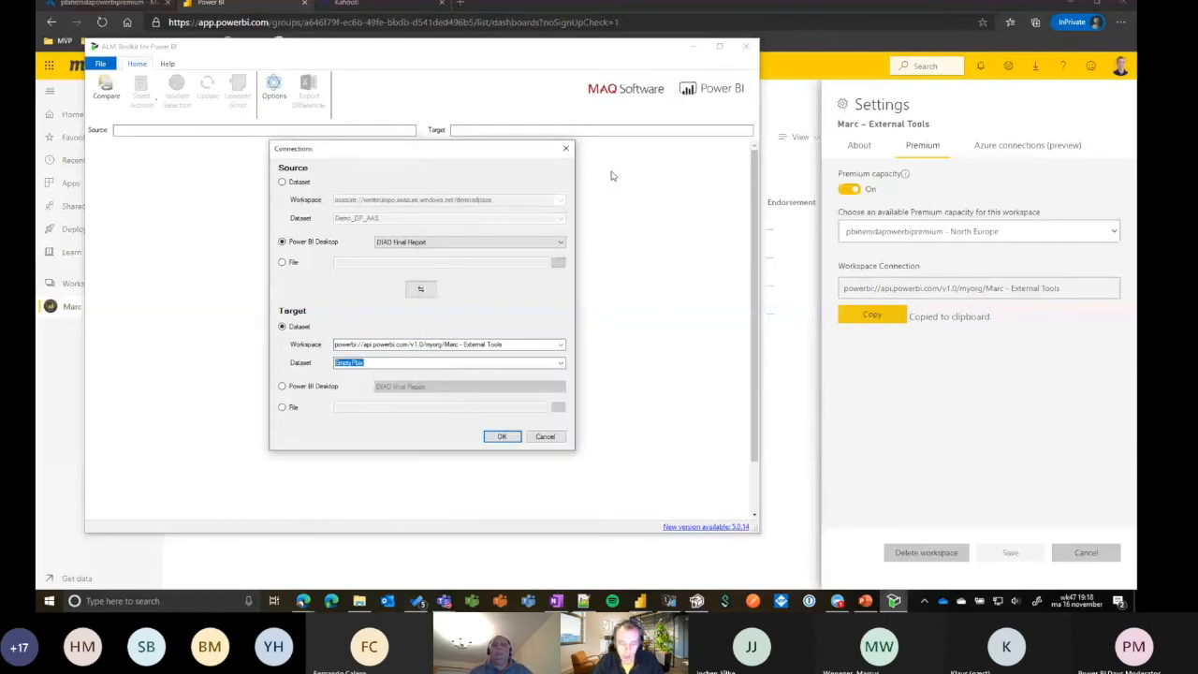
Choose DIAD Final Report as the target dataset and run the comparison against the Power BI Desktop model
click(374, 363)
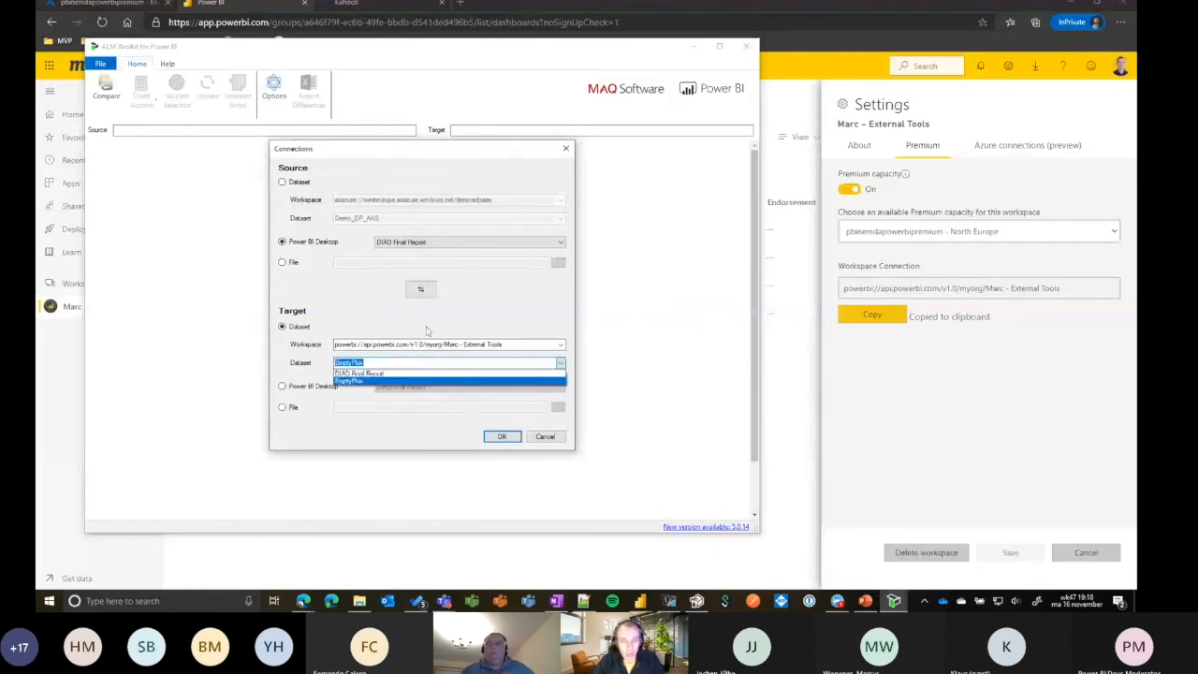
click(404, 374)
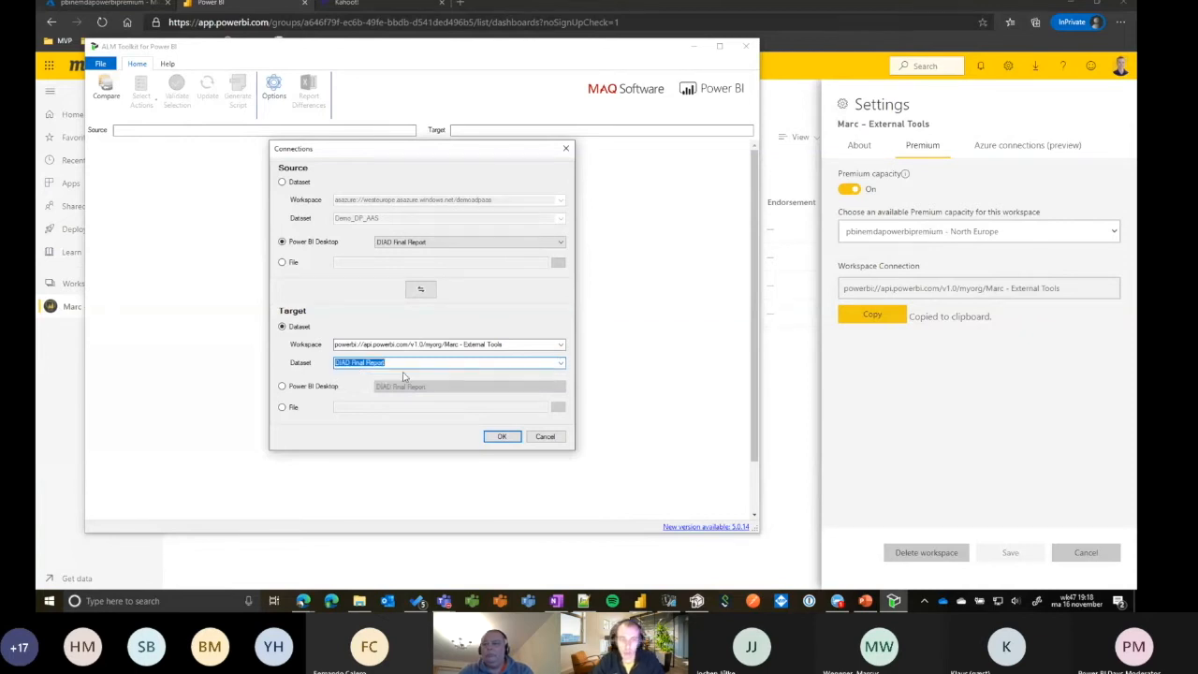
click(364, 362)
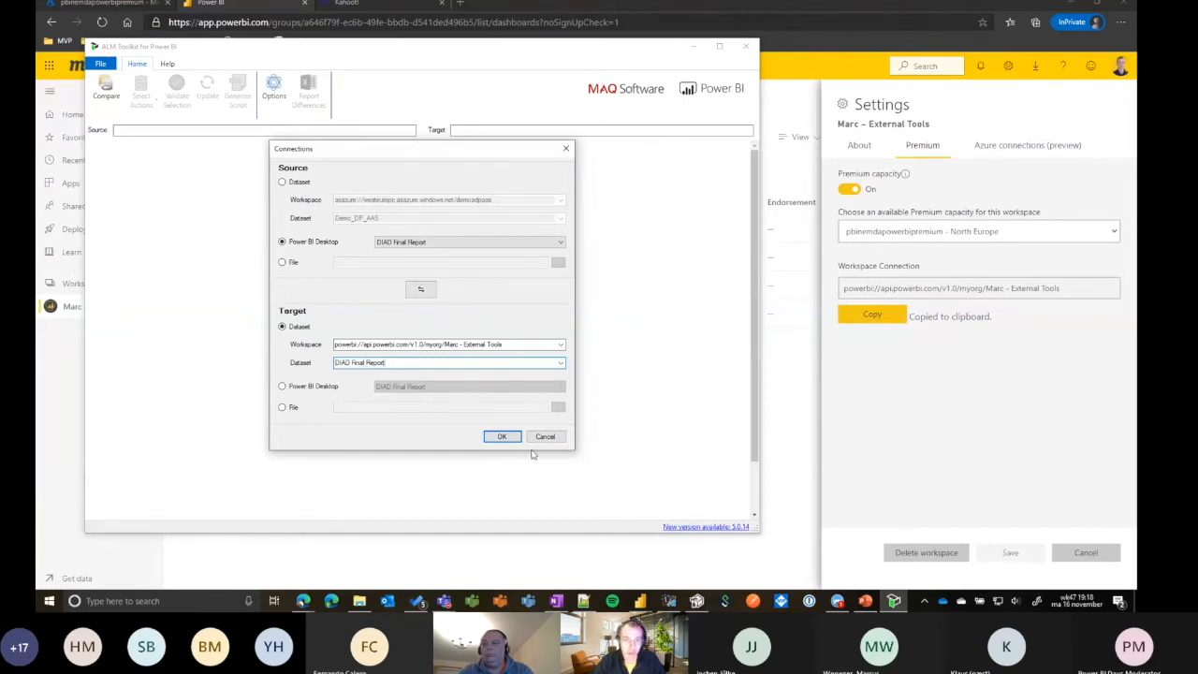
click(506, 437)
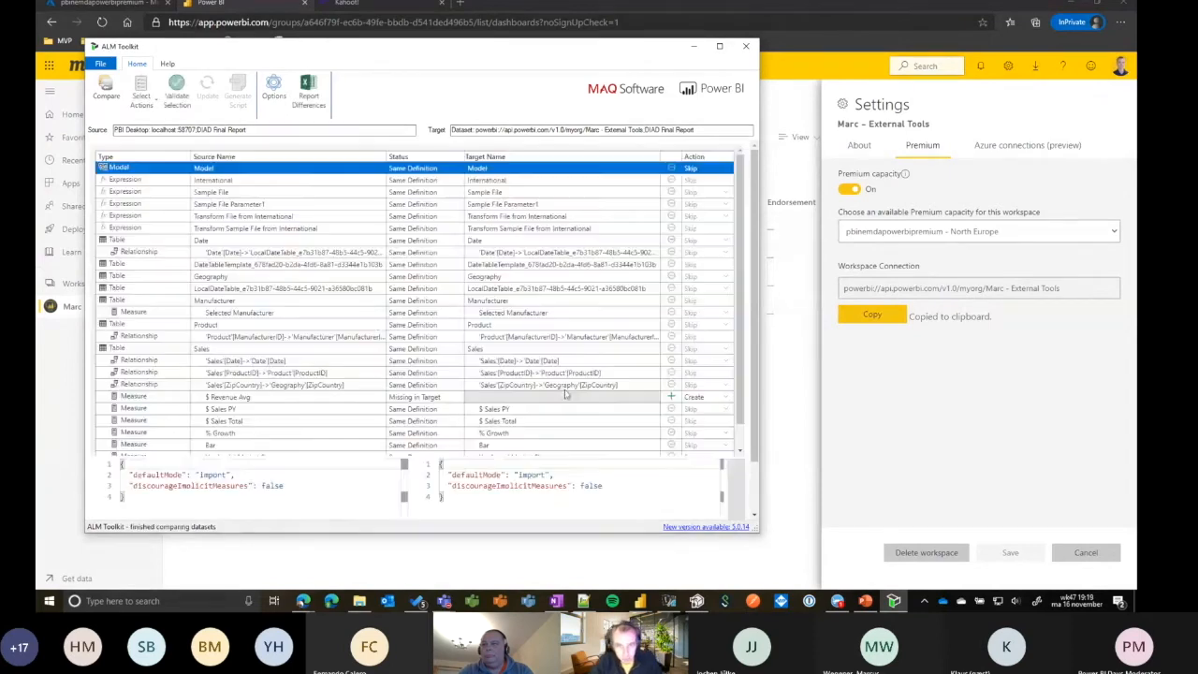
Minimize the browser, then reposition and enlarge the ALM Toolkit window over the report for a fuller view of the comparison
click(1091, 5)
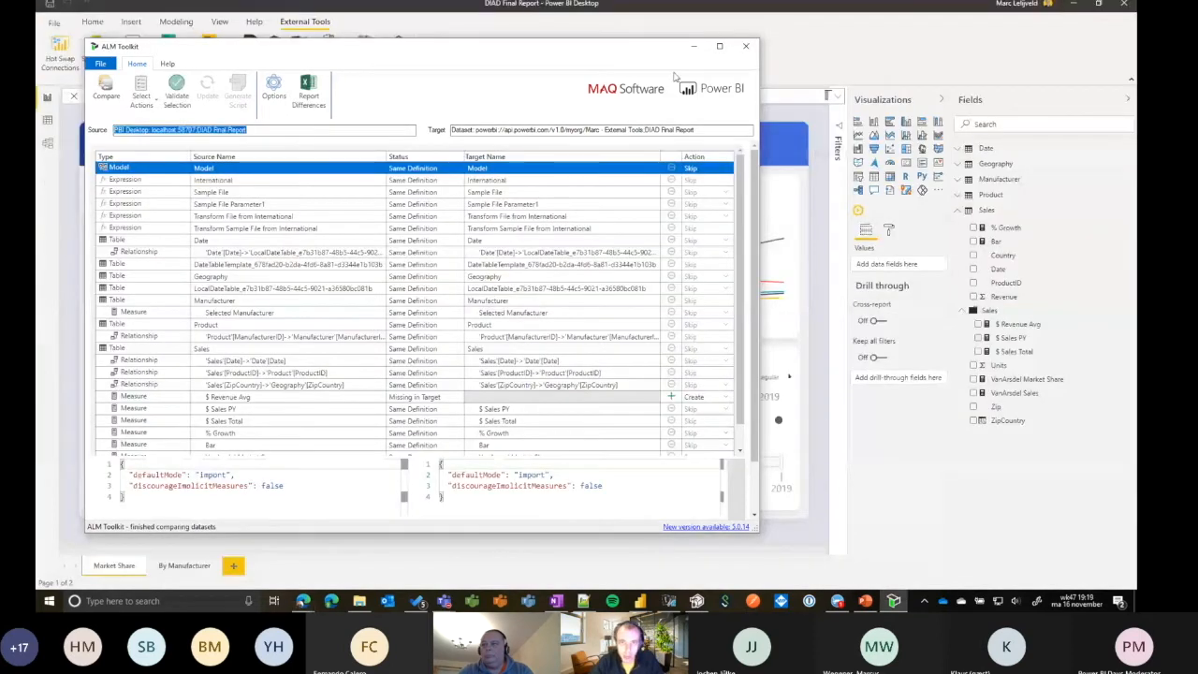
drag(564, 48, 680, 45)
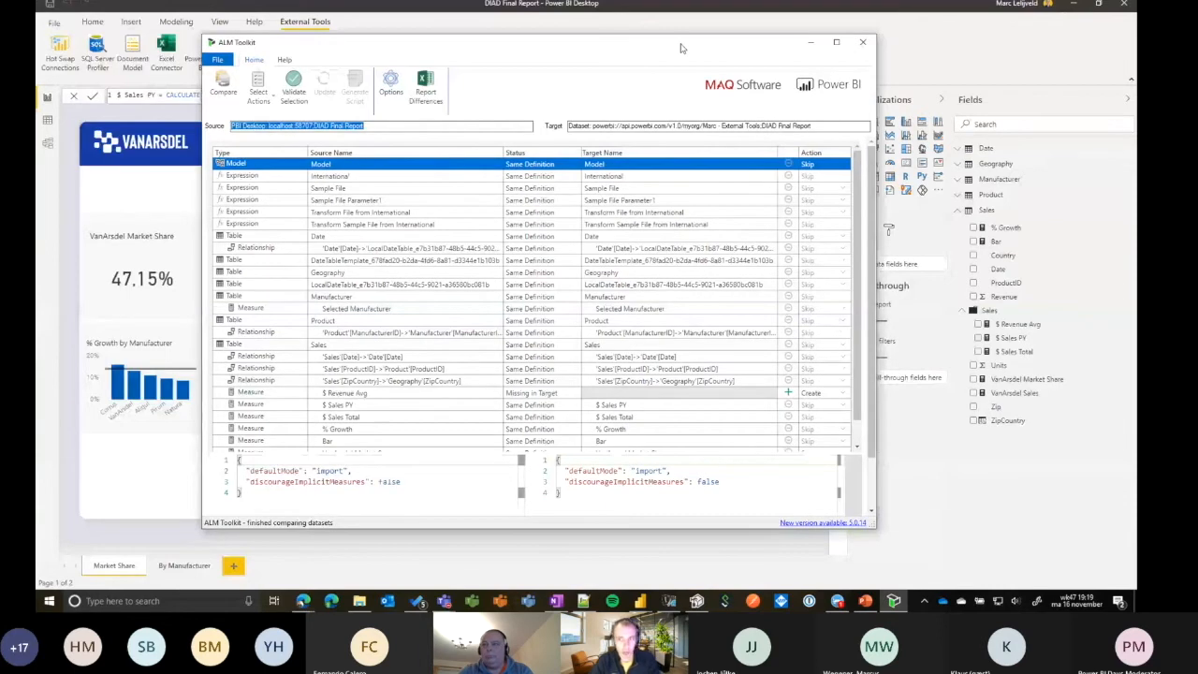
drag(876, 203, 1045, 203)
drag(649, 66, 592, 39)
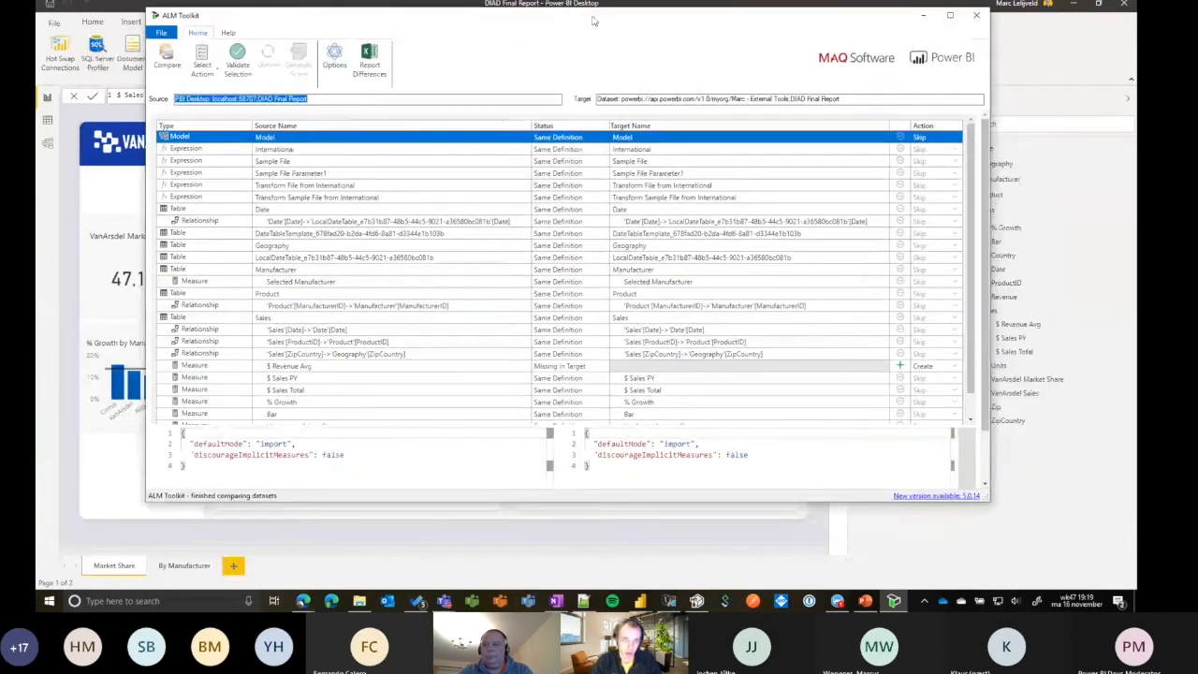
drag(599, 503, 613, 563)
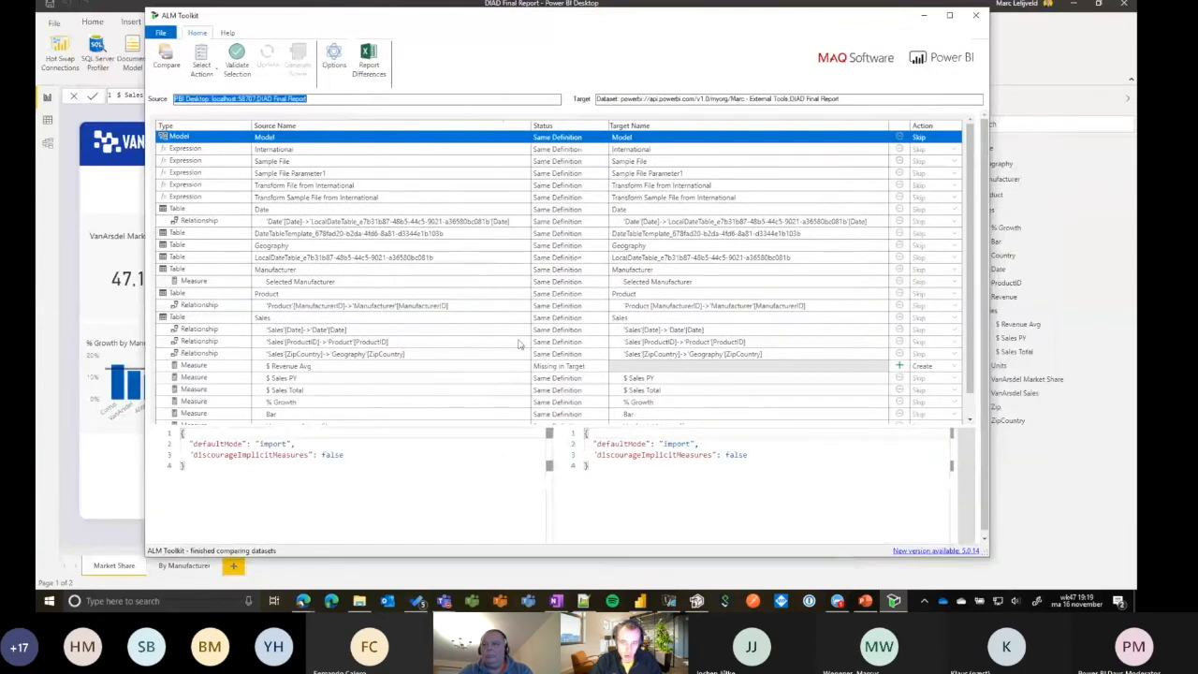
Look through the comparison list and examine the definitions of the International, Sample File and Sample File Parameter1 expressions
scroll(370, 262, down, 3)
scroll(376, 305, up, 2)
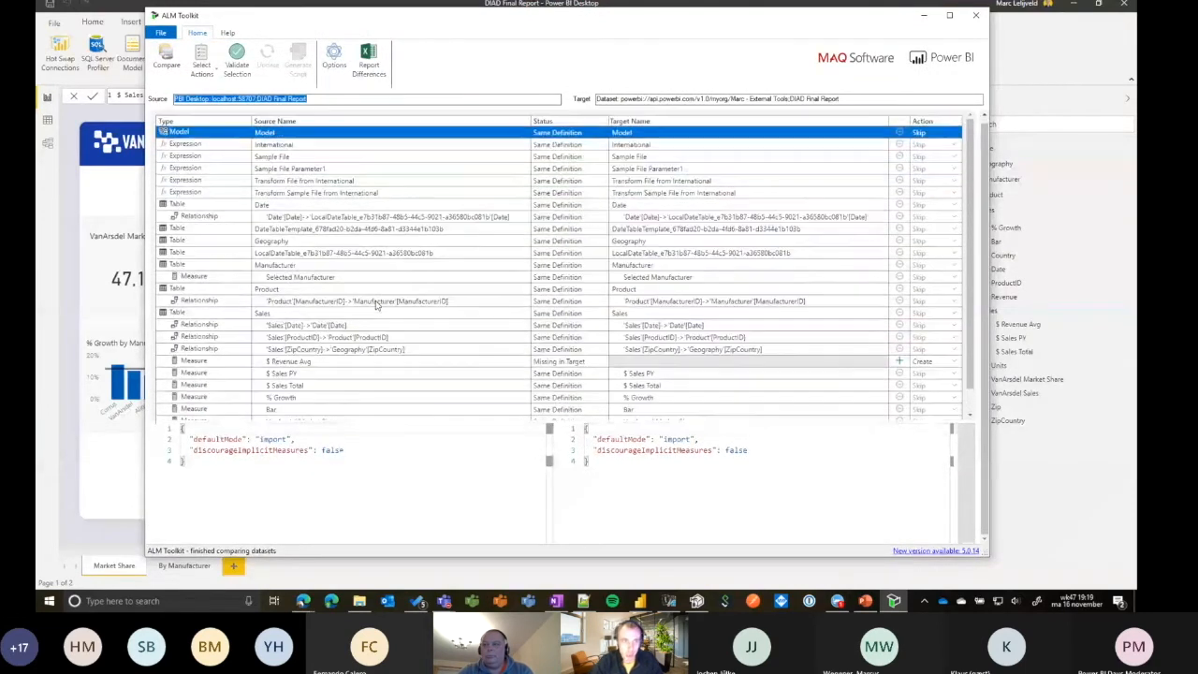
click(318, 151)
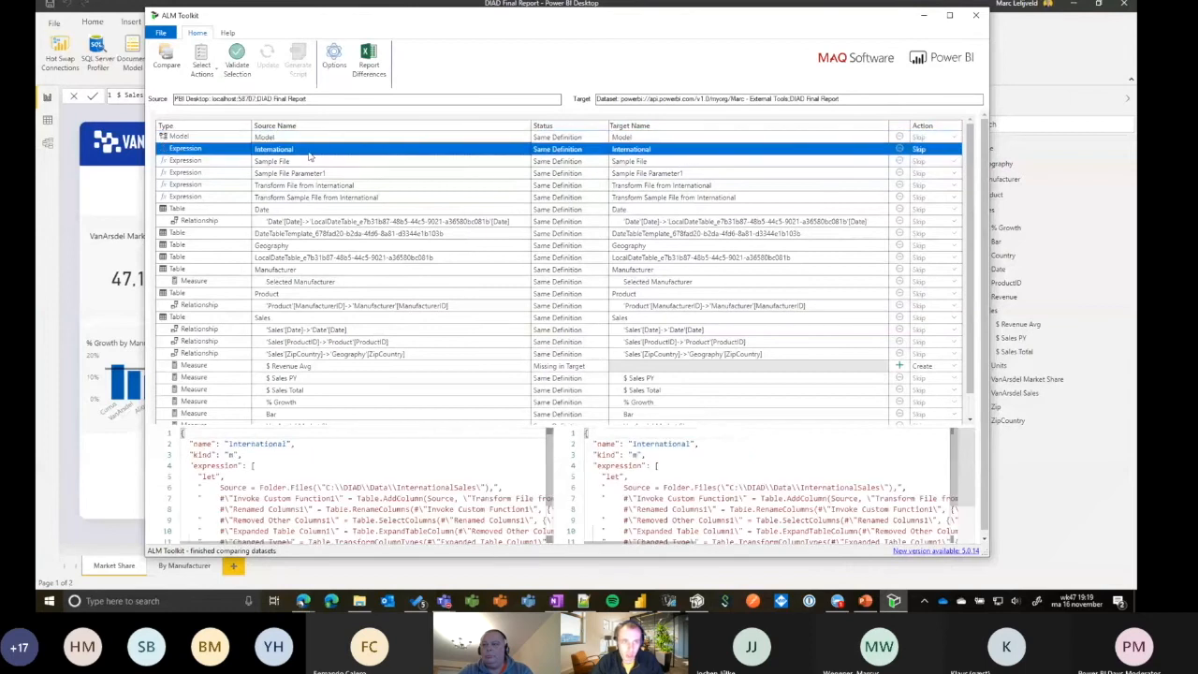
click(316, 162)
click(344, 174)
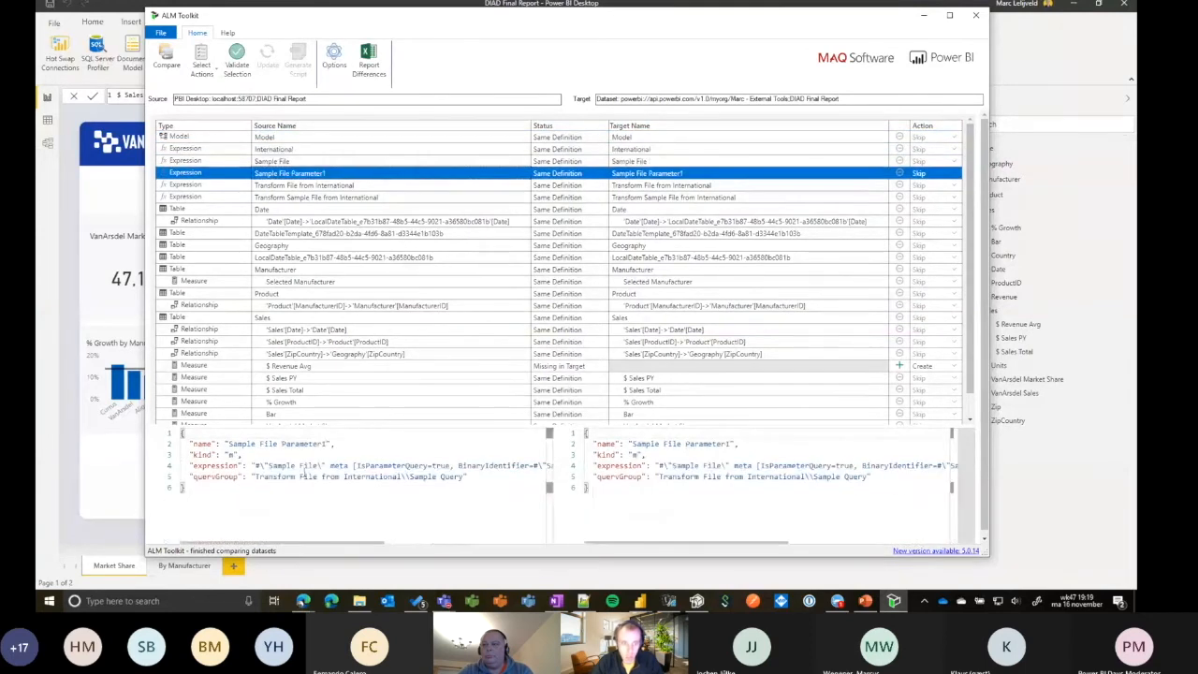
drag(233, 443, 314, 490)
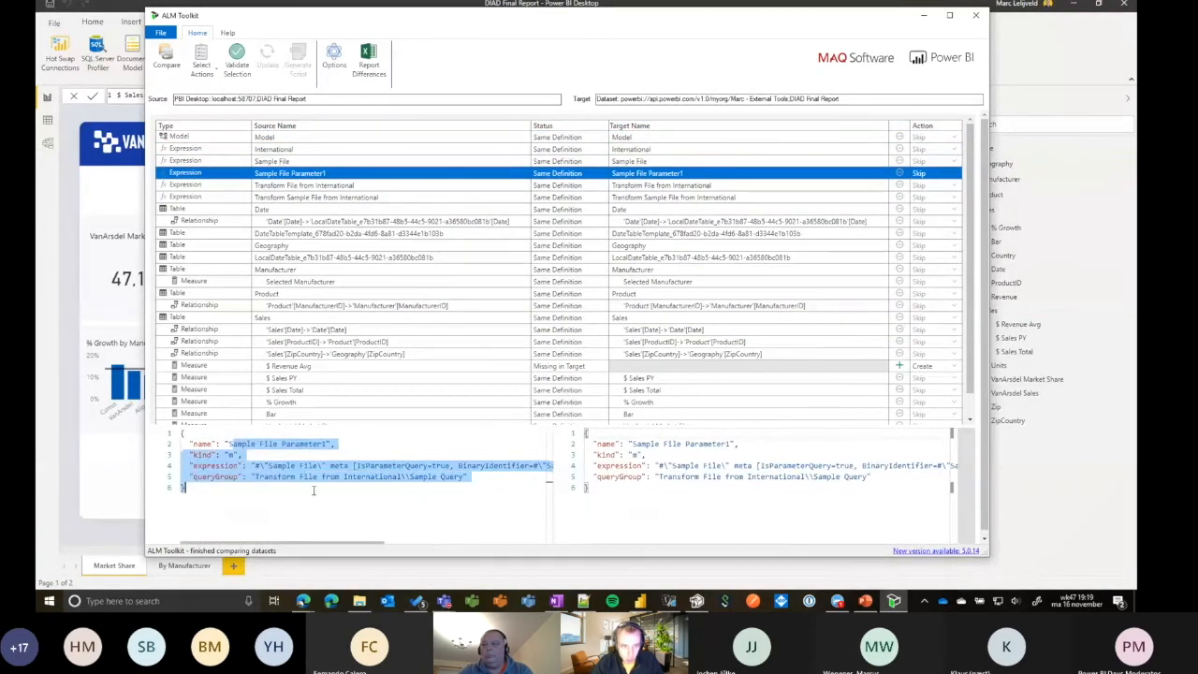
Examine the source and target code of the Transform File from International expression through to its query group
key(Down)
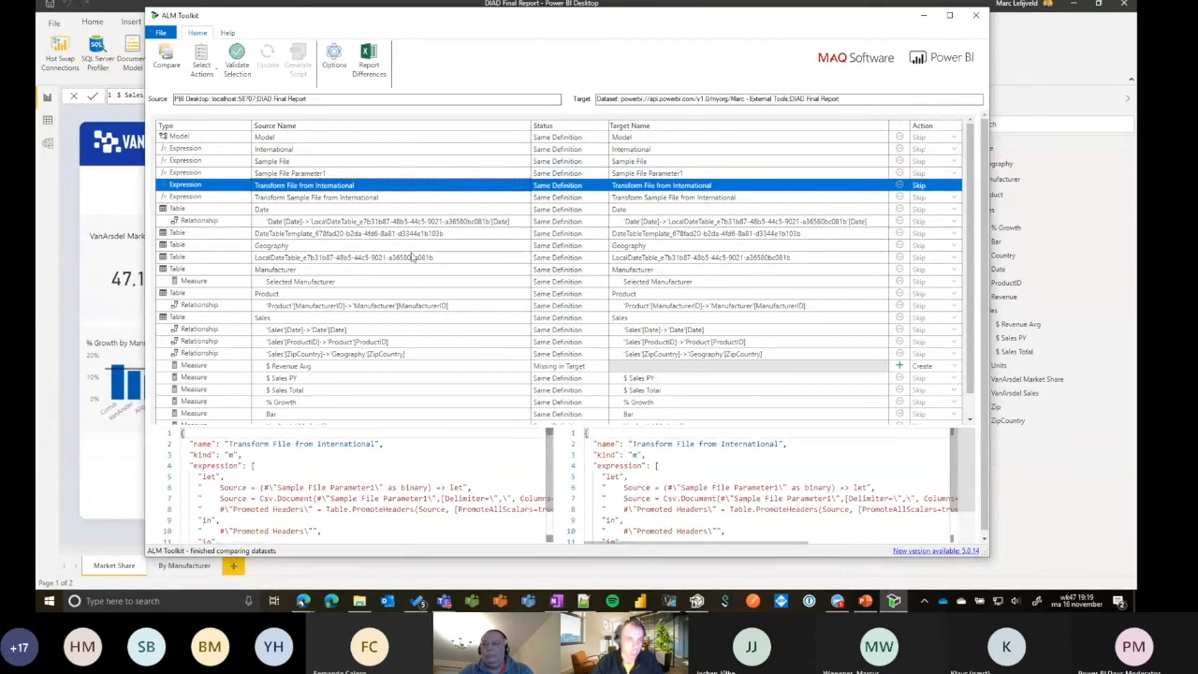
click(412, 487)
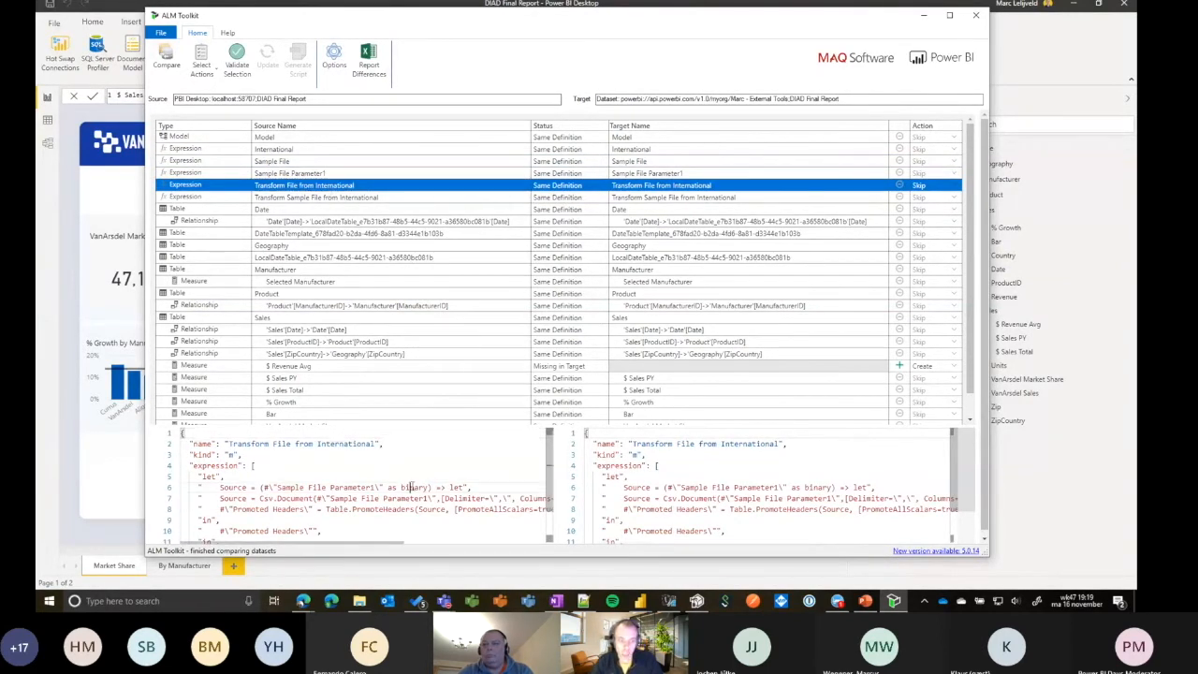
drag(266, 477, 221, 519)
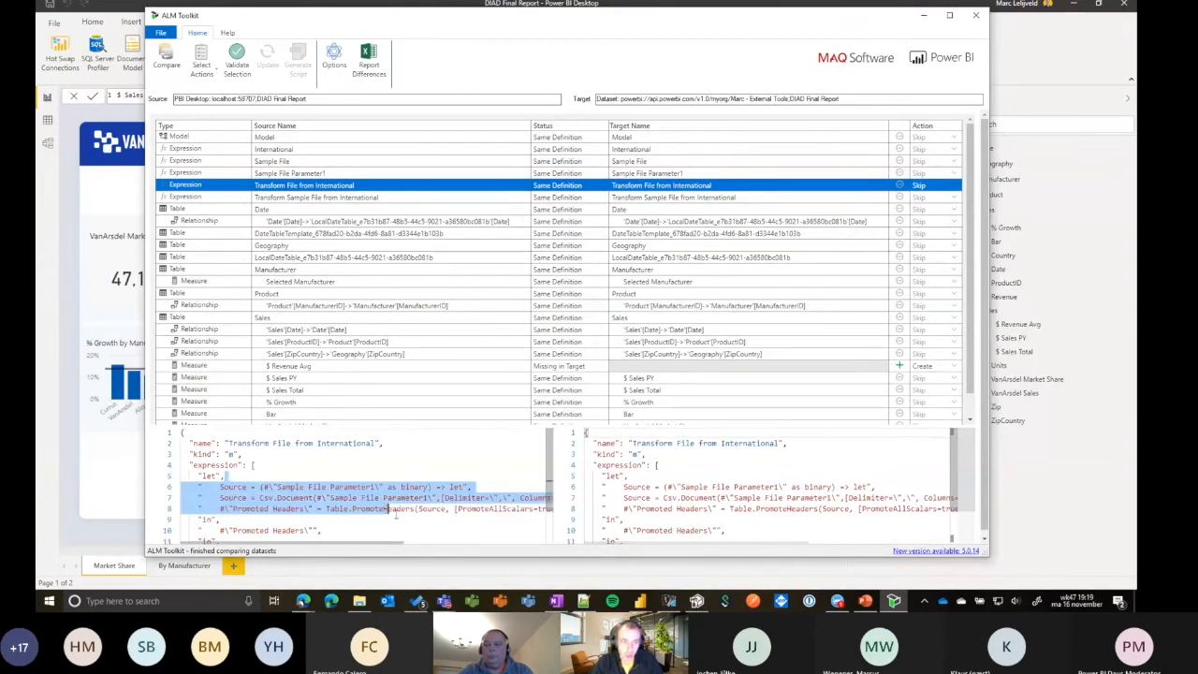
click(221, 519)
drag(221, 466, 280, 485)
click(387, 503)
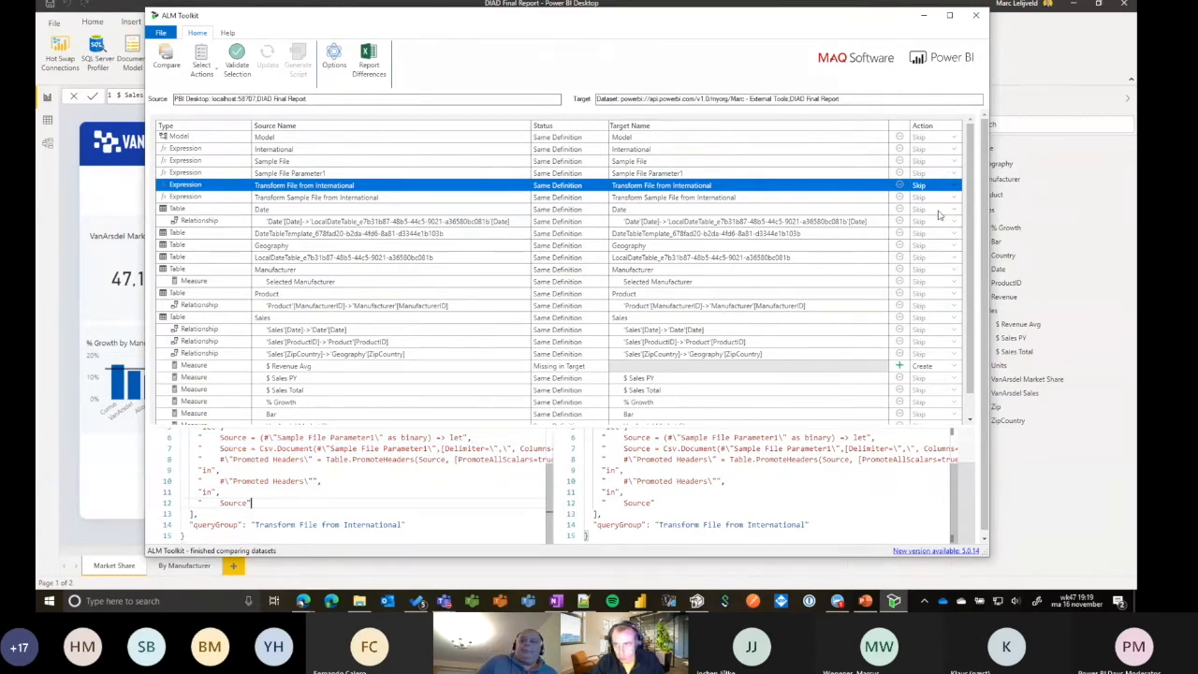
Examine the source definition of the $ Revenue Avg measure, including its name, description, expression and display folder
click(330, 367)
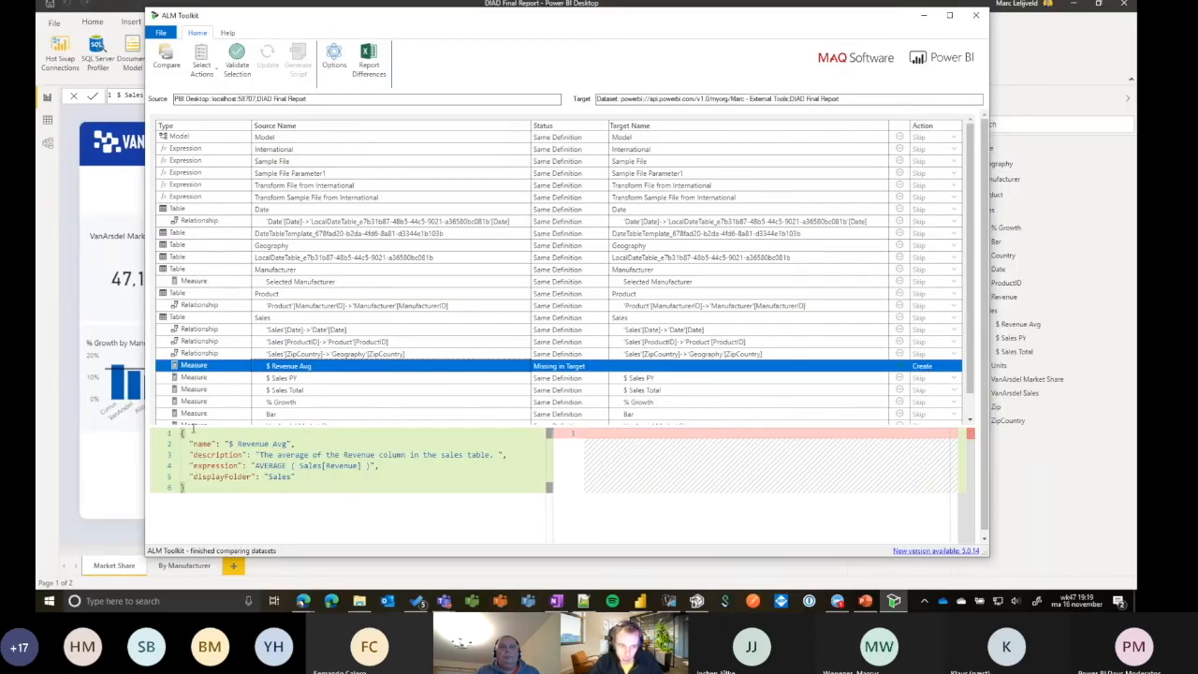
click(255, 487)
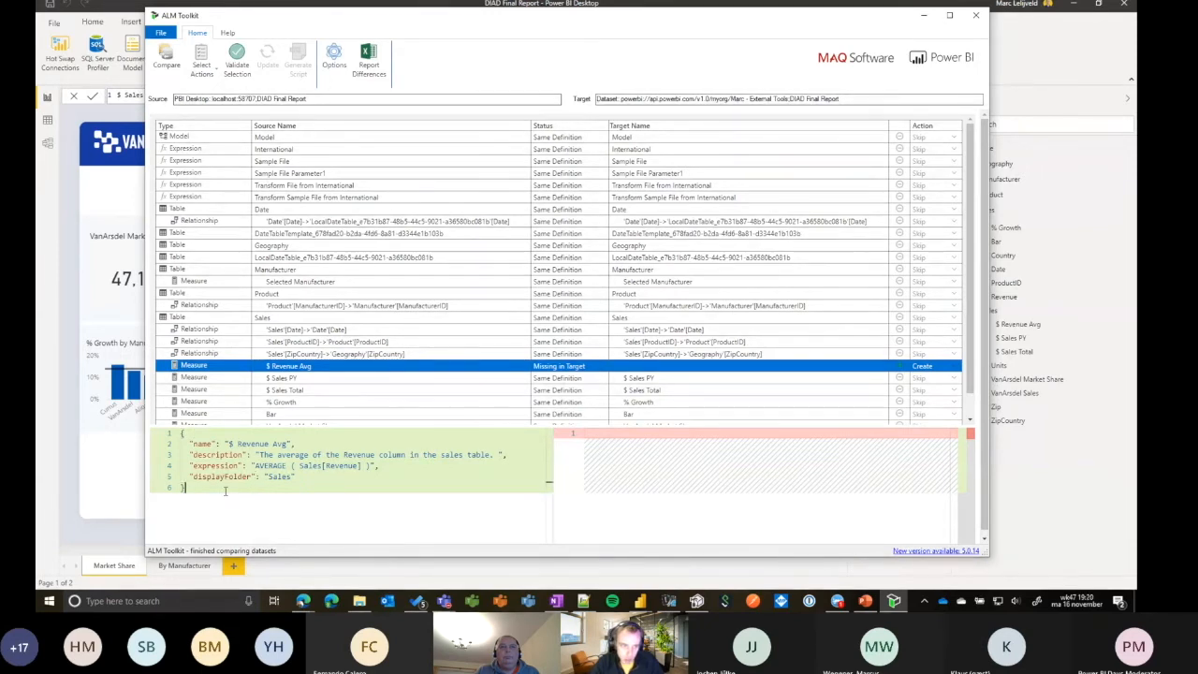
key(Up)
key(Up)
key(Up)
key(Up)
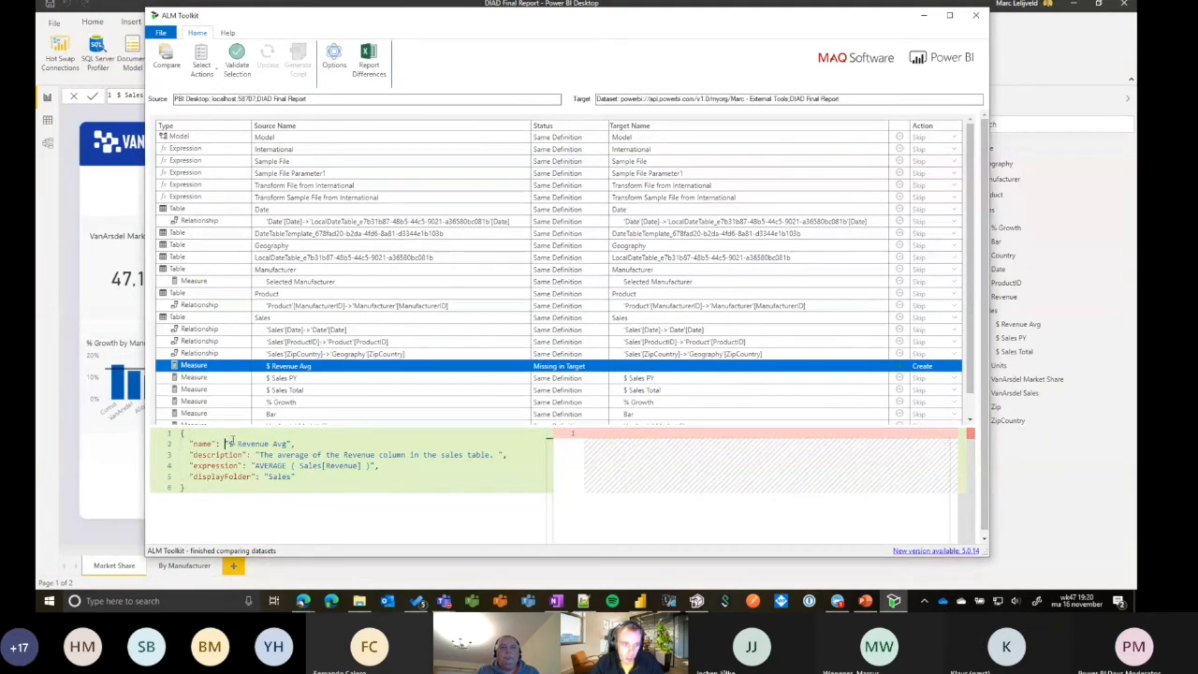
click(313, 480)
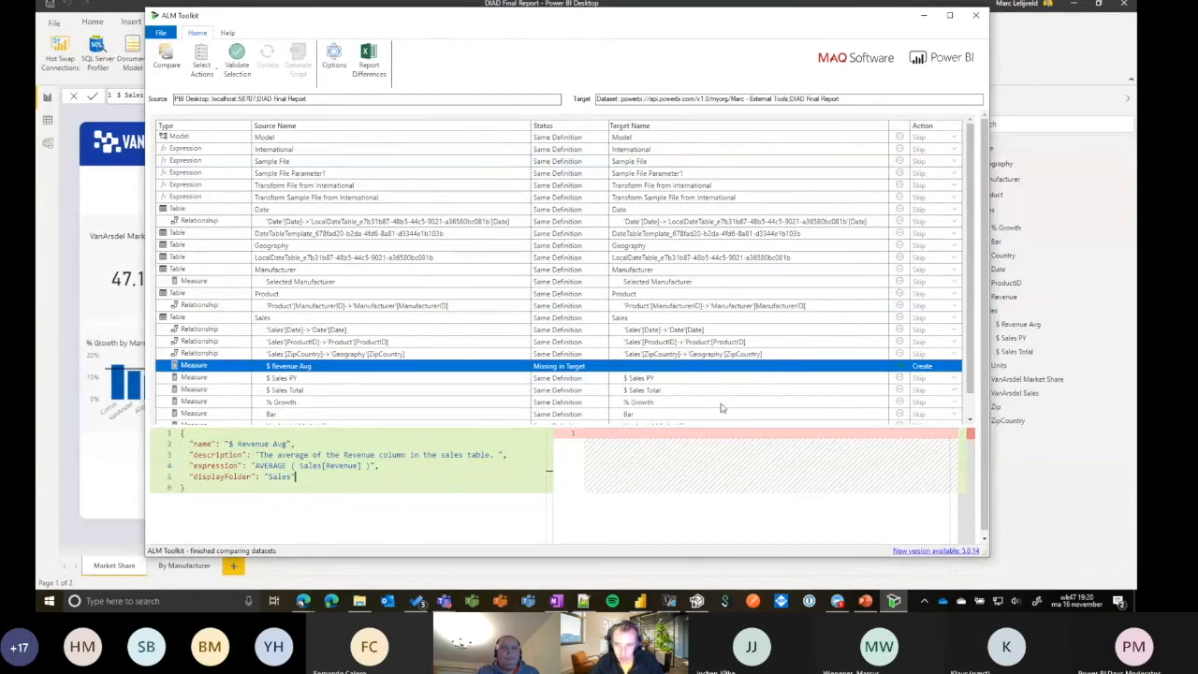
Choose Create as the action for the $ Revenue Avg measure, validate the selection, and review and close the validation messages
scroll(668, 343, down, 1)
scroll(421, 234, up, 2)
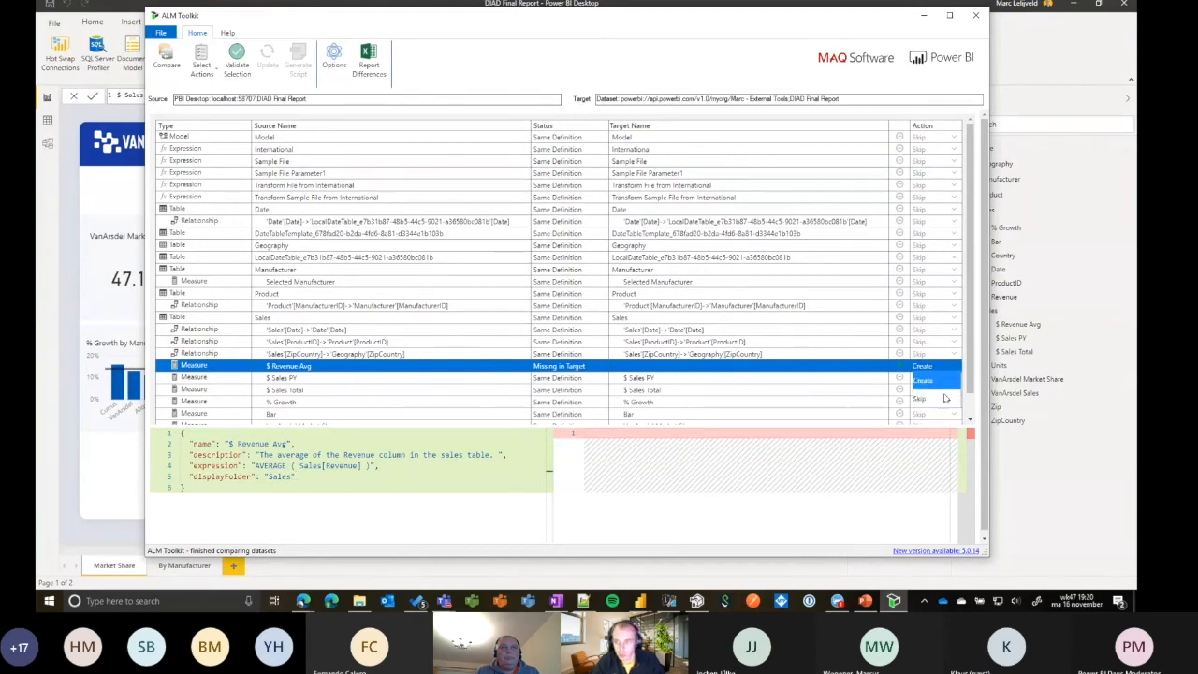
click(942, 380)
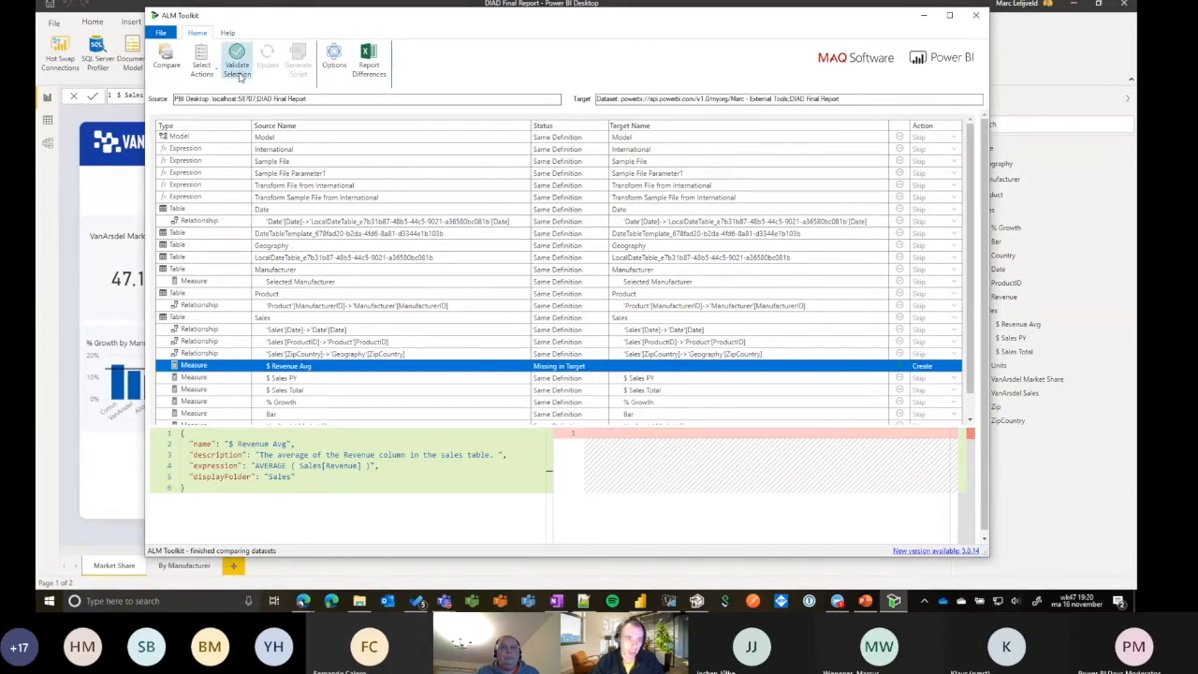
click(238, 70)
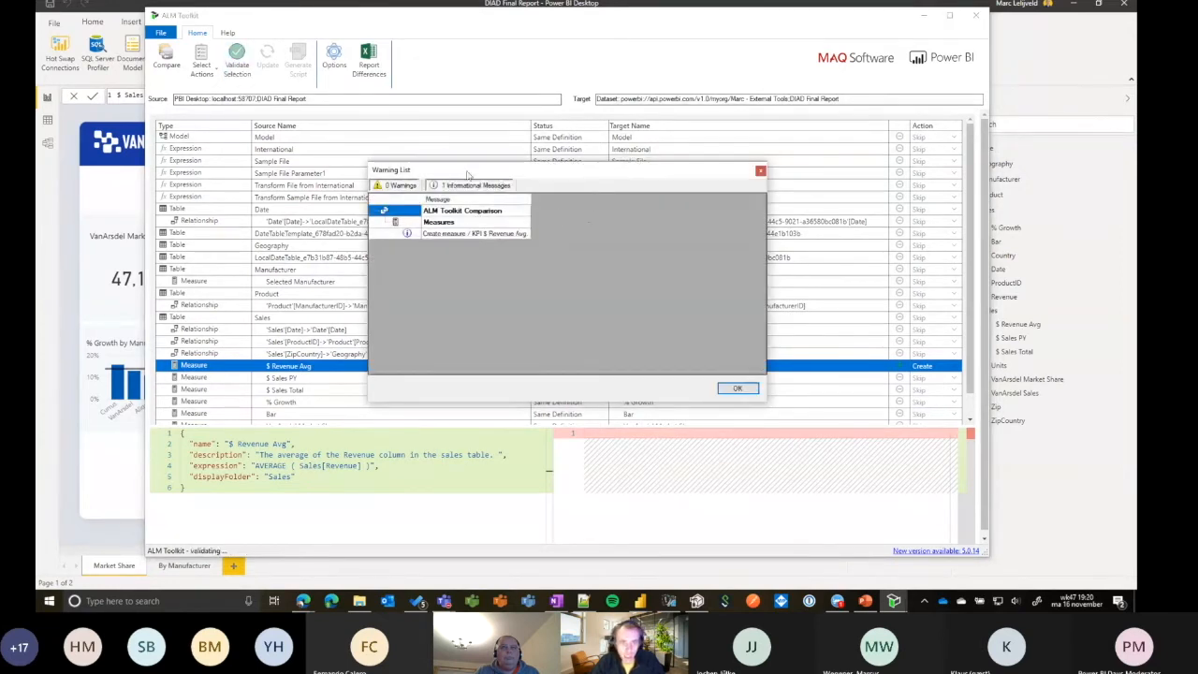
click(440, 235)
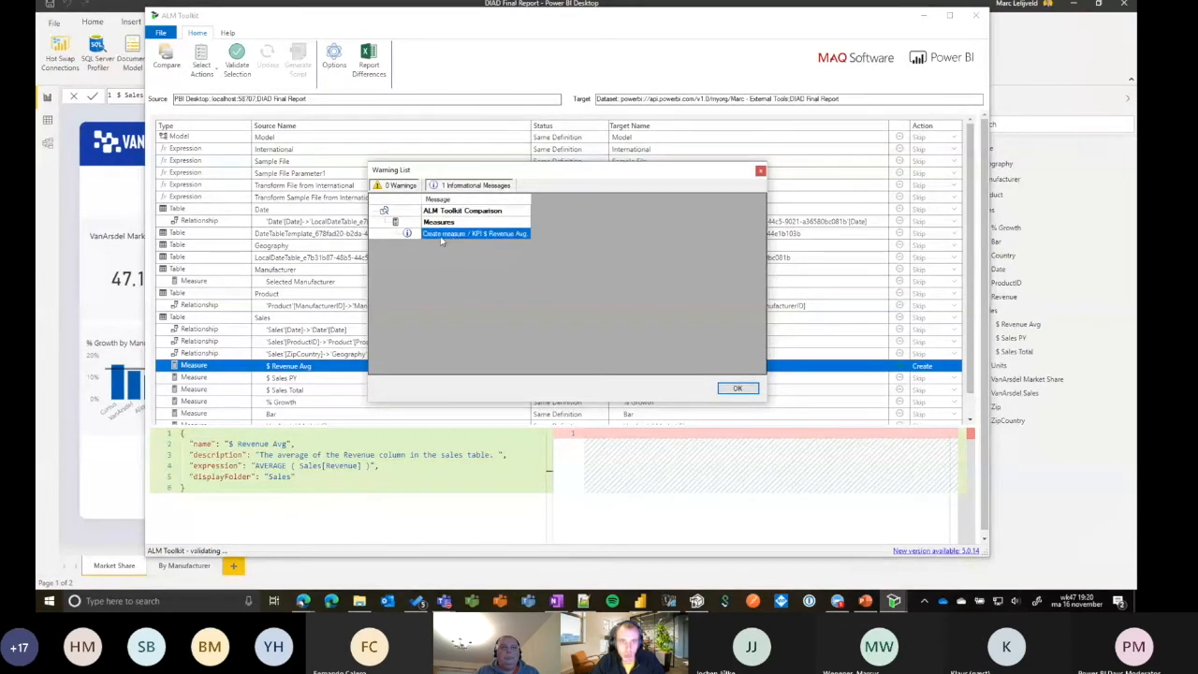
click(737, 389)
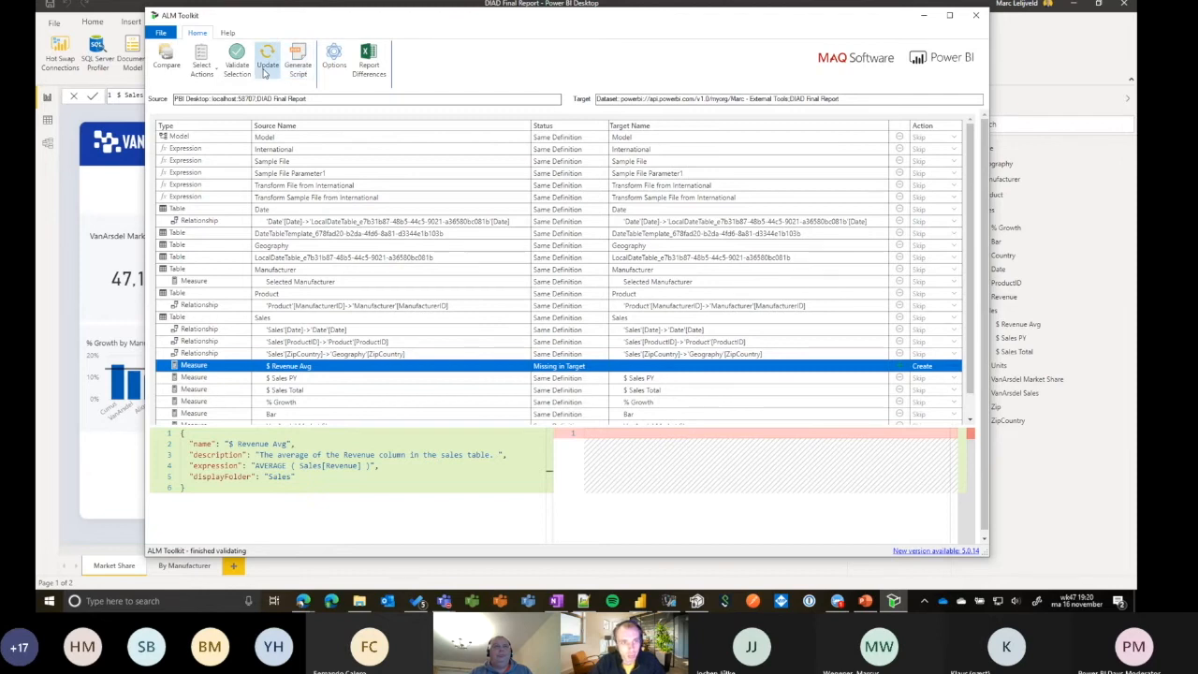
Update the target dataset with the validated change, close the deployment report, and refresh the comparison
click(265, 69)
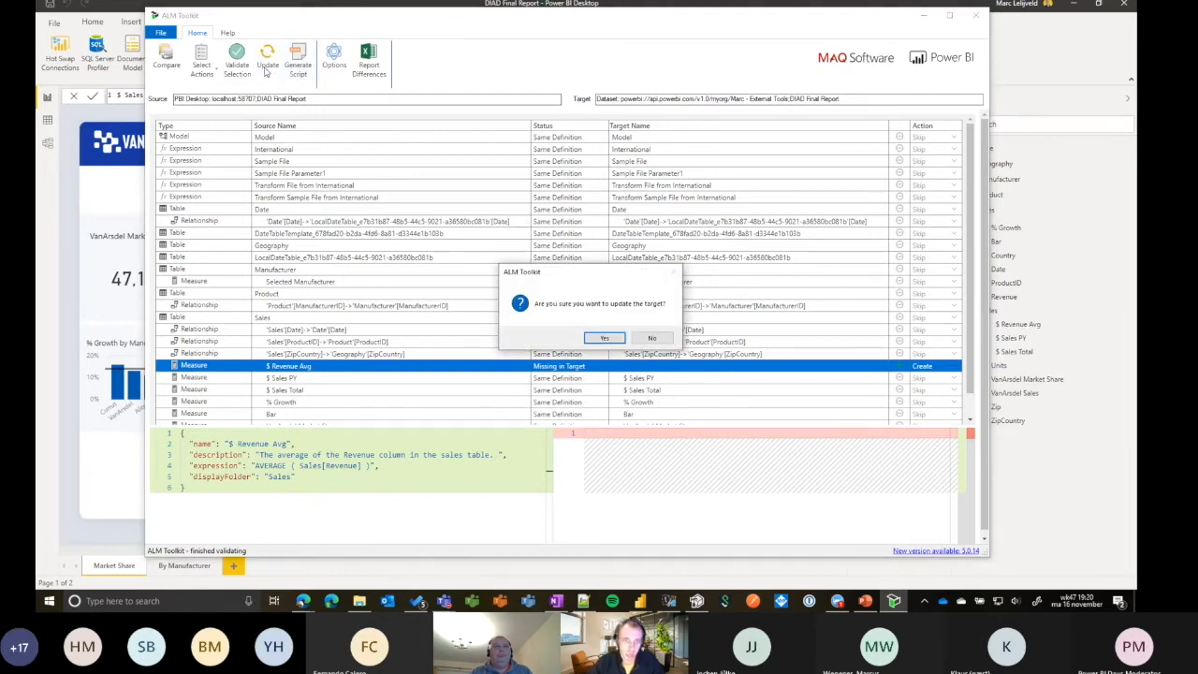
click(606, 338)
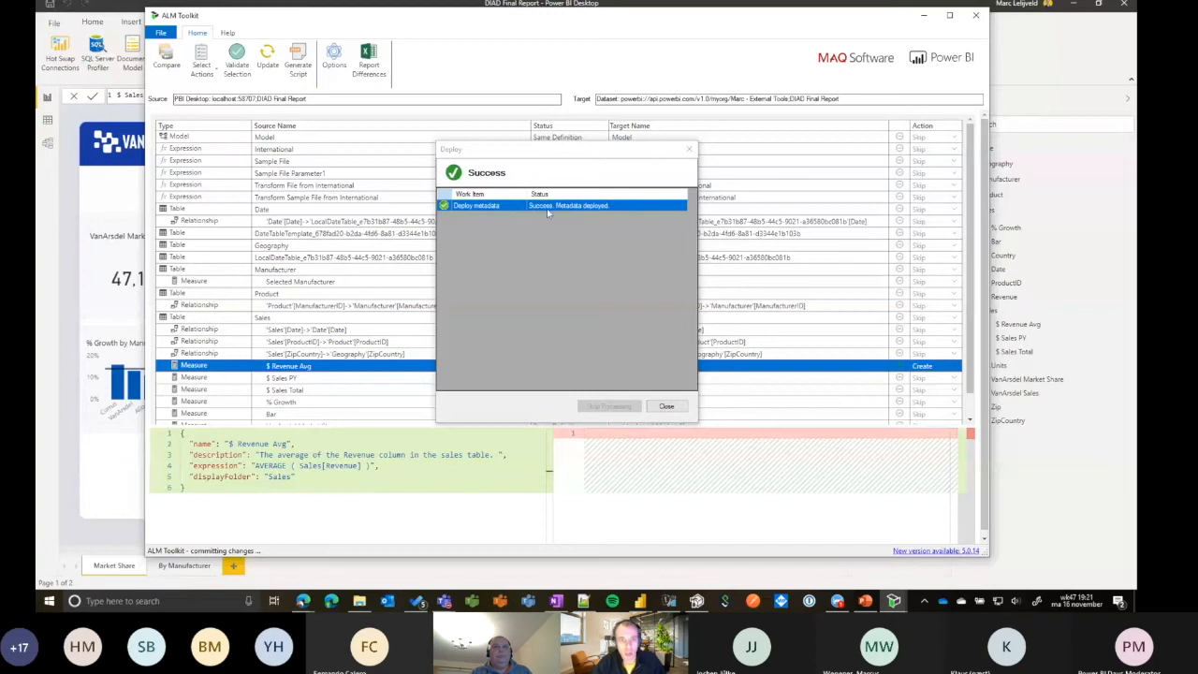
click(666, 408)
click(599, 340)
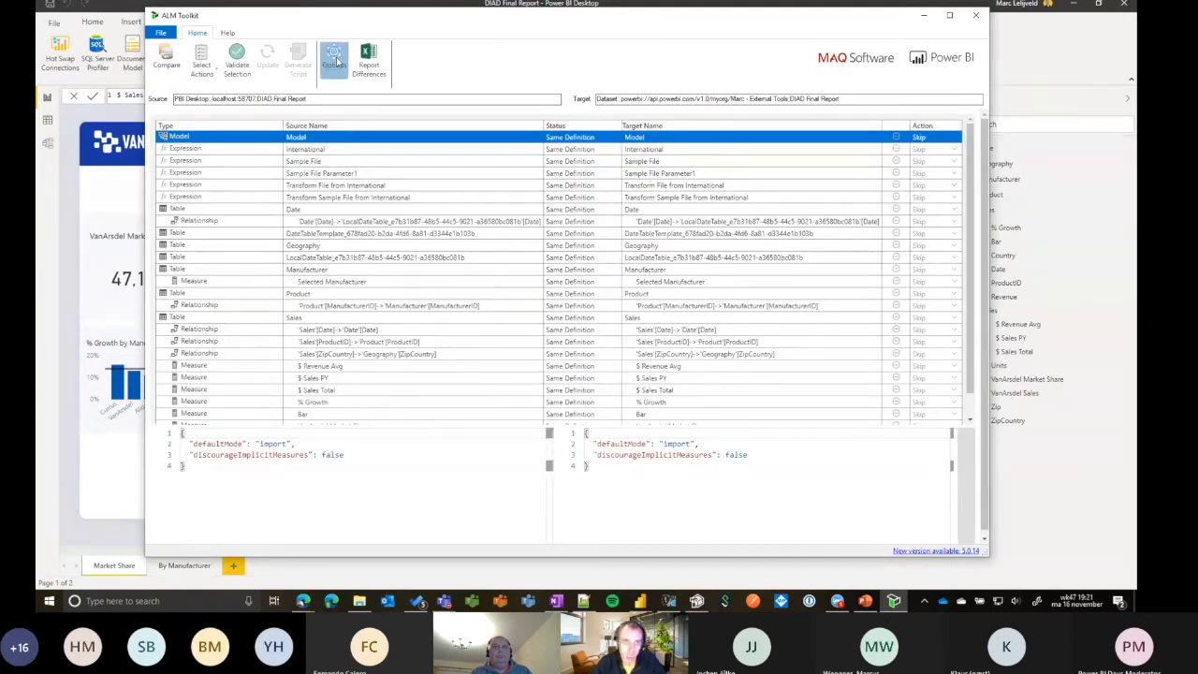
Open the comparison options and look at the available database deployment processing options
click(336, 58)
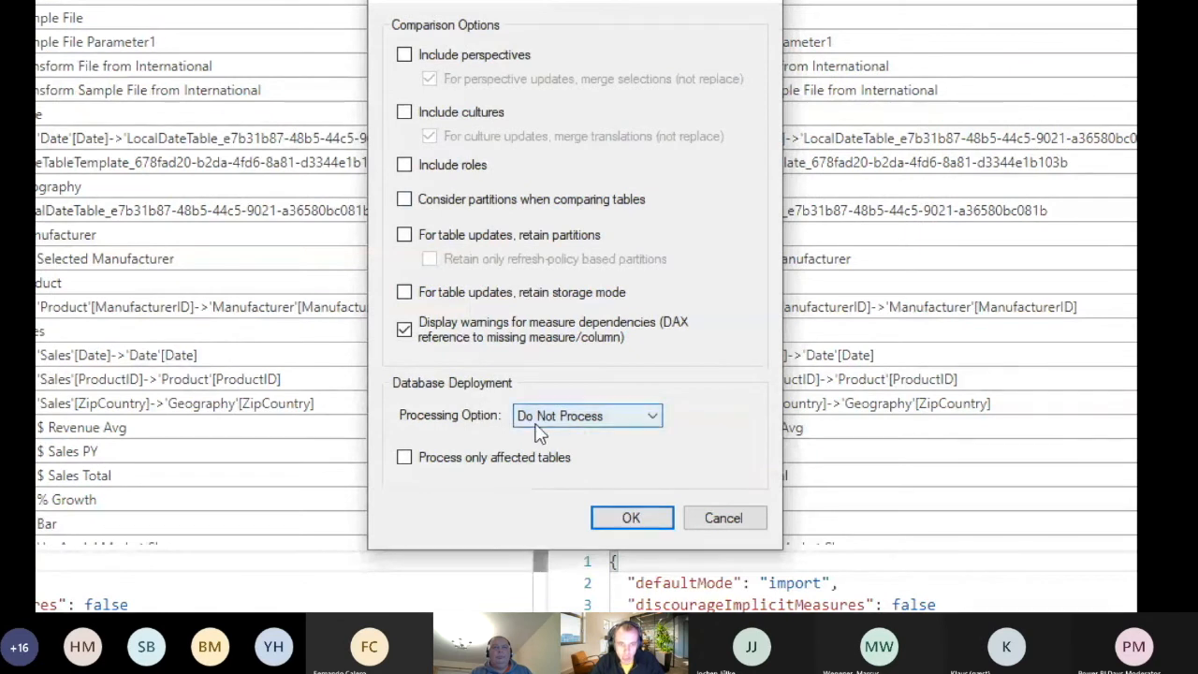
click(584, 418)
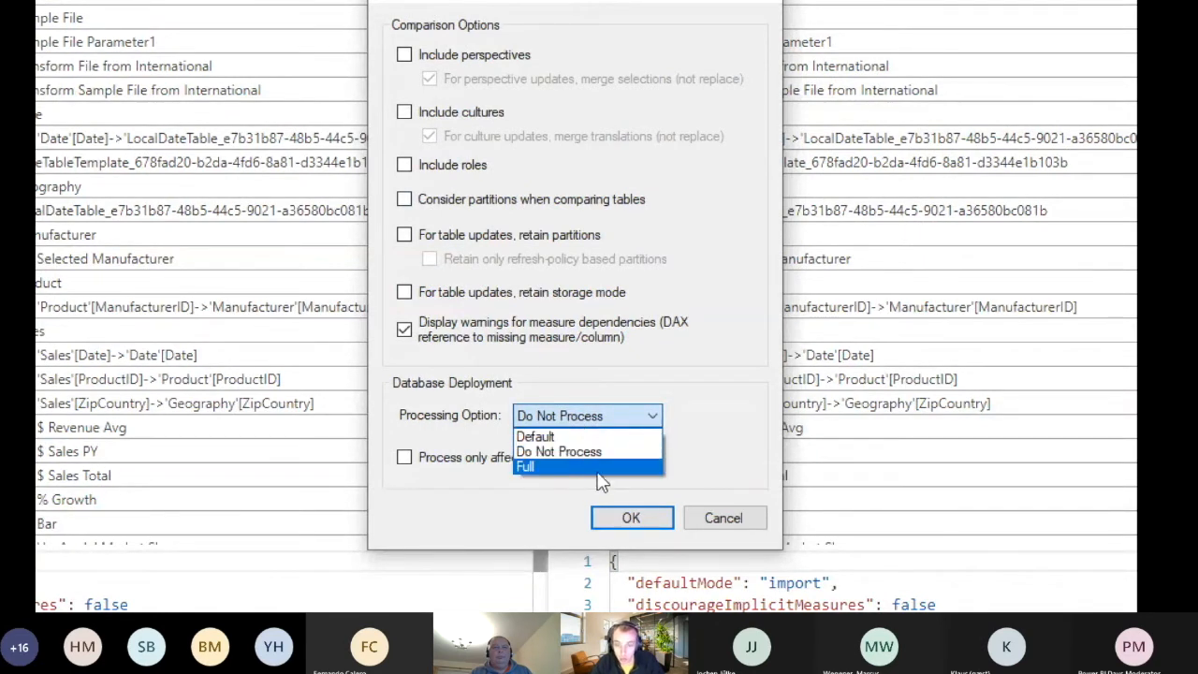
click(633, 413)
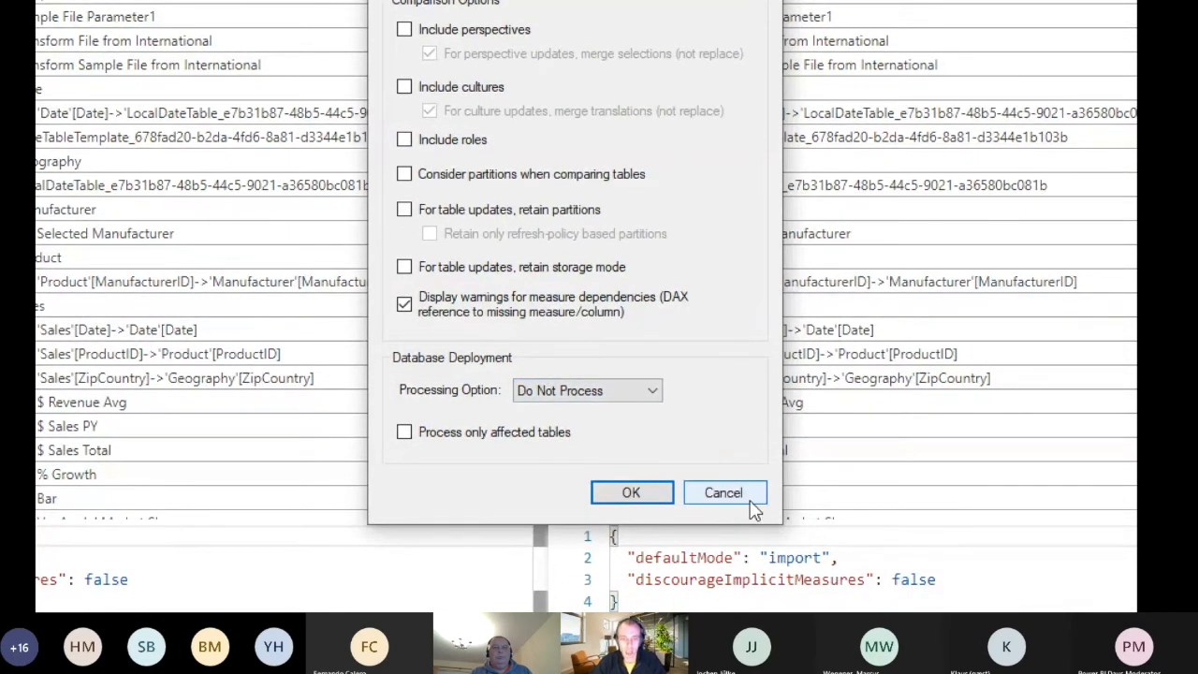
Close the comparison options without changes and review the refreshed source and target comparison list
click(751, 502)
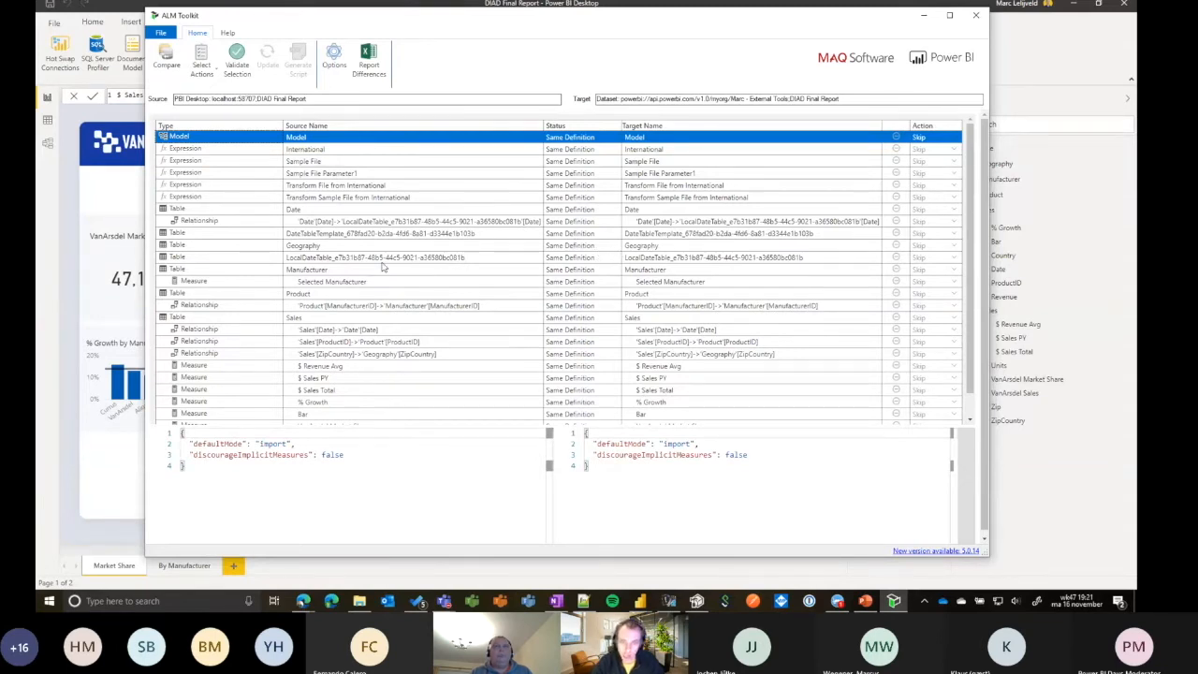
scroll(840, 295, down, 1)
scroll(945, 412, up, 2)
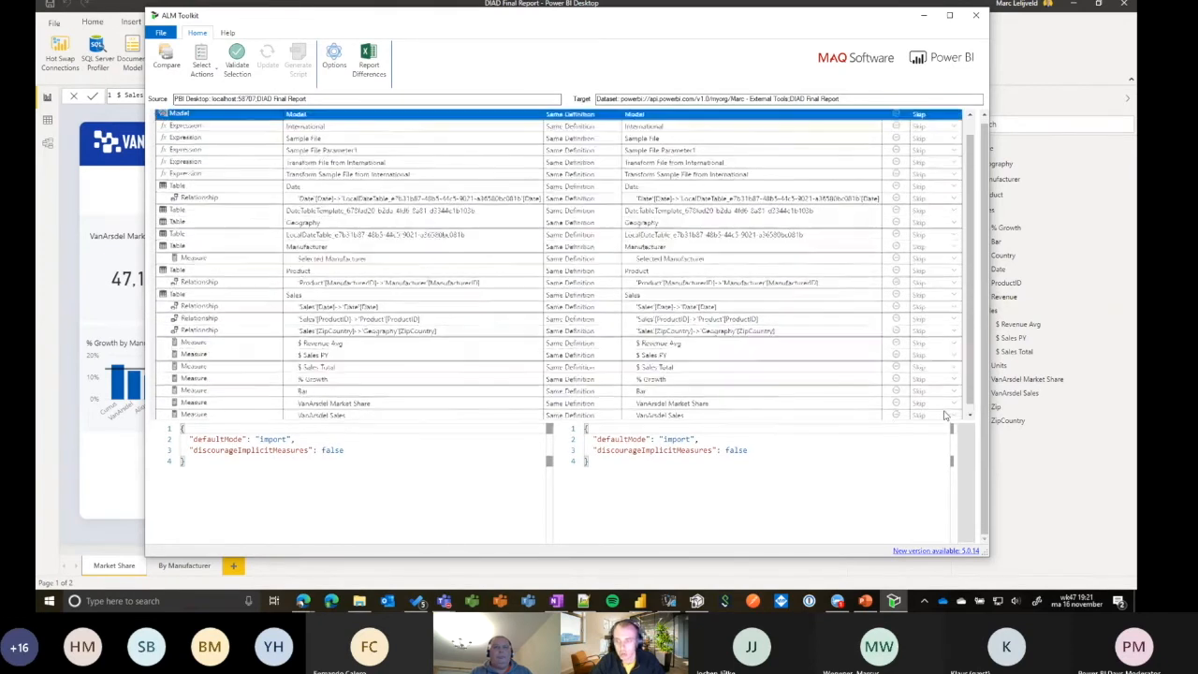
scroll(945, 281, down, 1)
scroll(942, 306, up, 1)
Switch to the Power BI service in the browser, close the workspace settings, and open the DIAD Final Report in edit mode
click(307, 603)
click(374, 569)
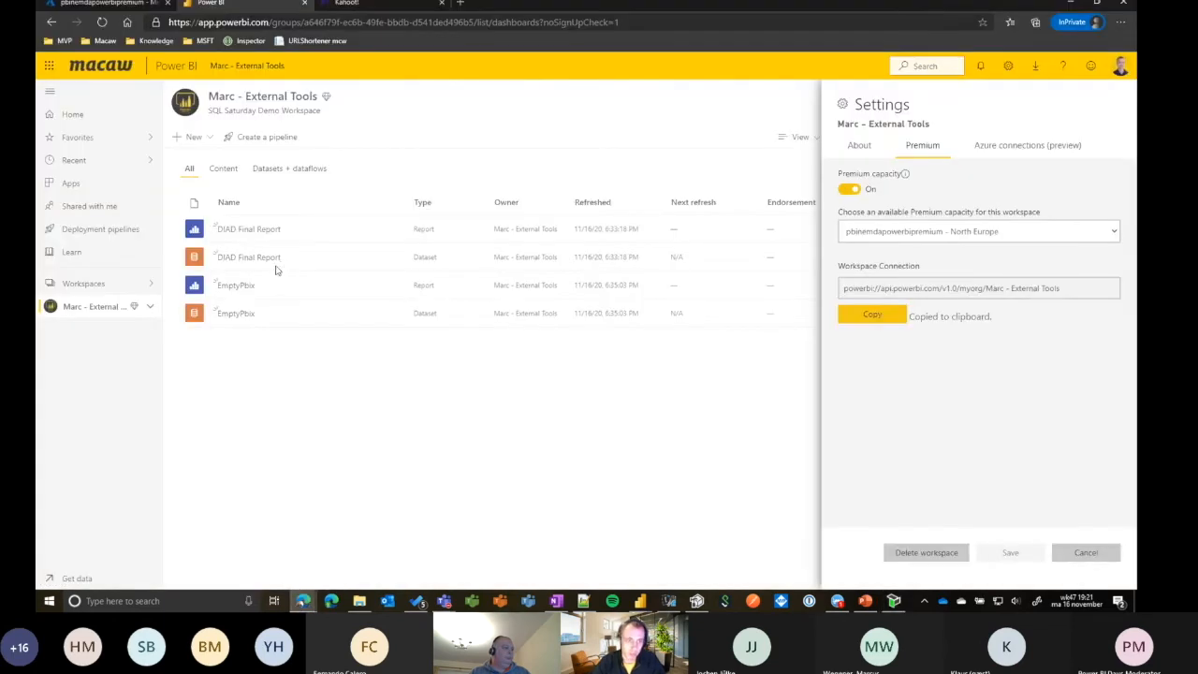
click(402, 382)
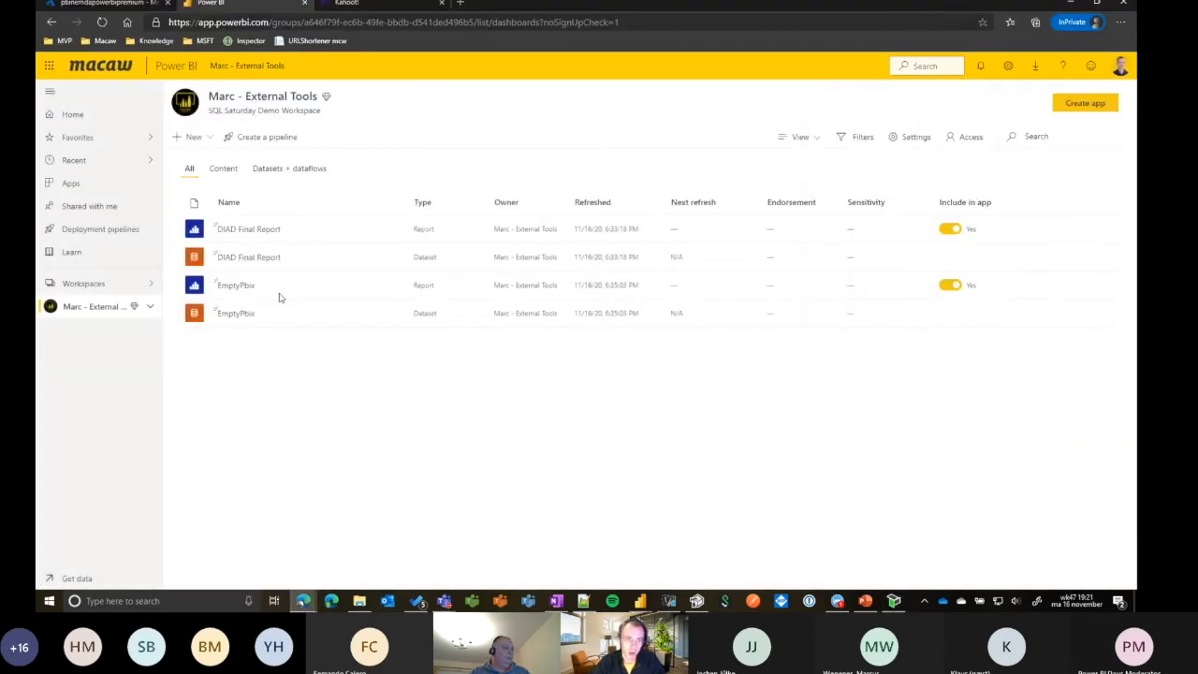
click(240, 231)
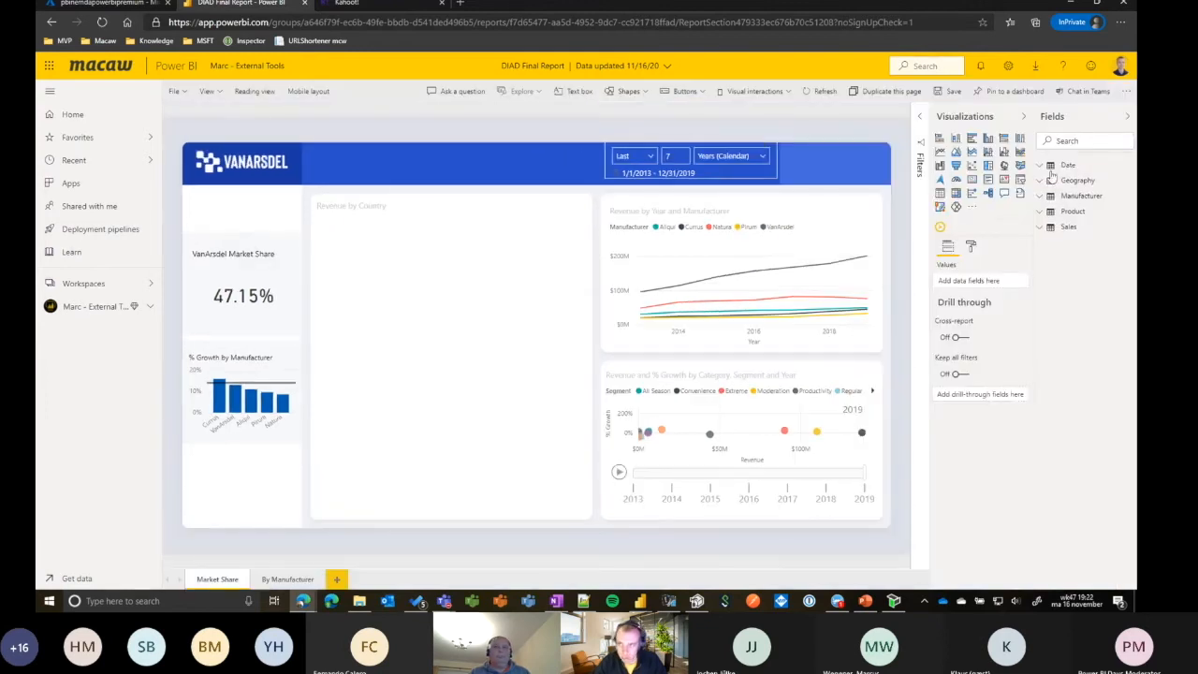
Expand the Sales table and its Sales display folder to check for the deployed $ Revenue Avg measure
click(1039, 228)
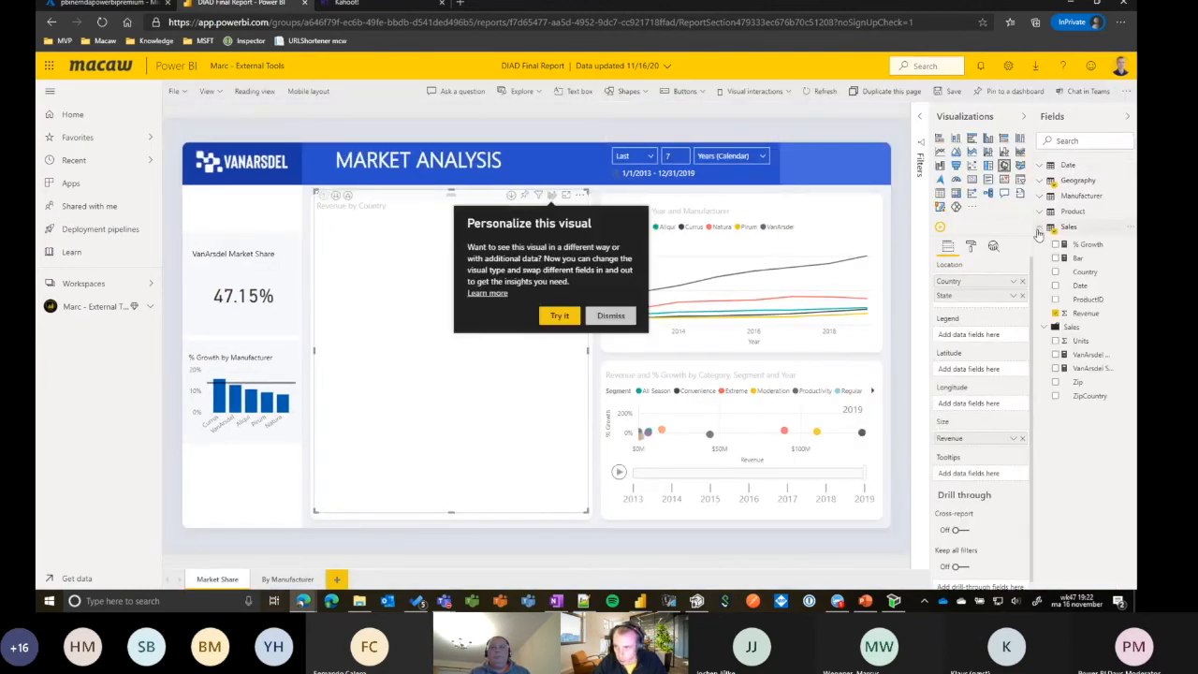
click(1044, 329)
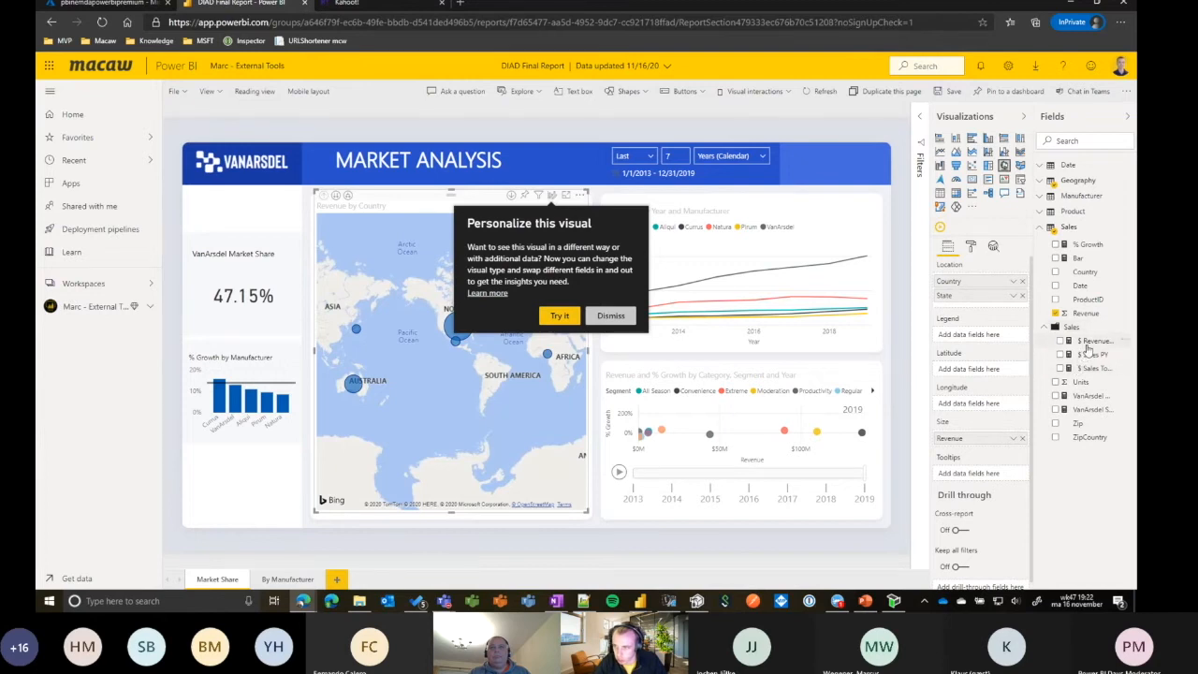
mouse_move(1091, 345)
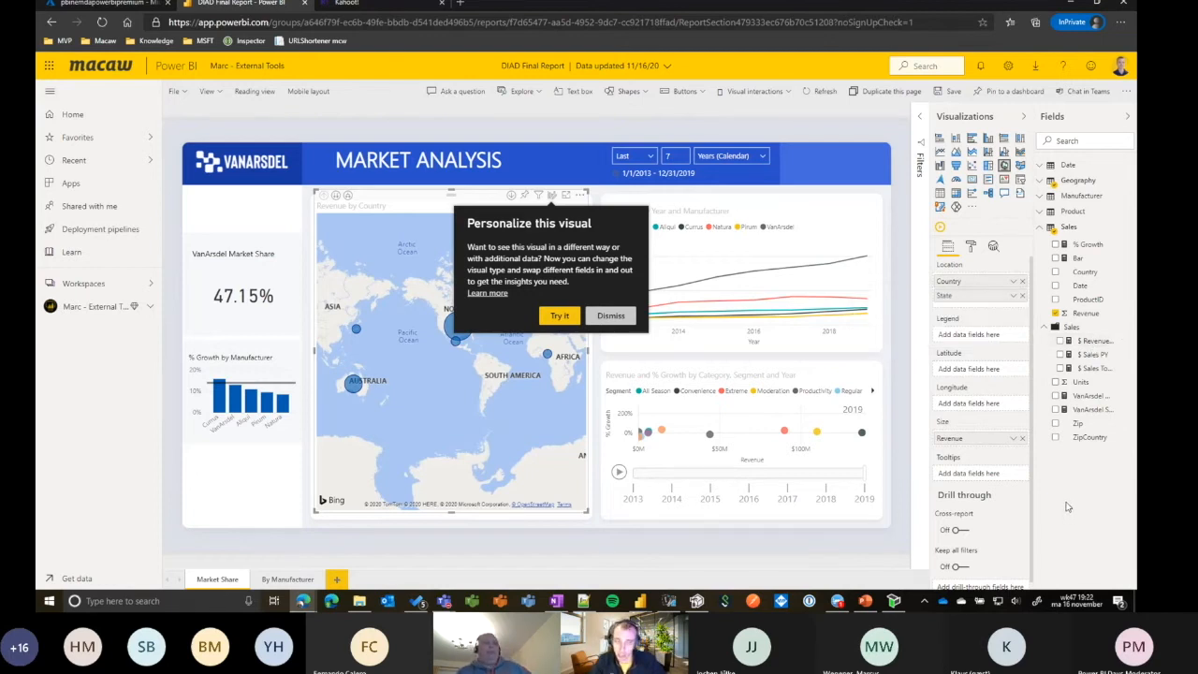
Leave the report, dismiss the visual personalization tip, and return to the External Tools workspace
click(130, 112)
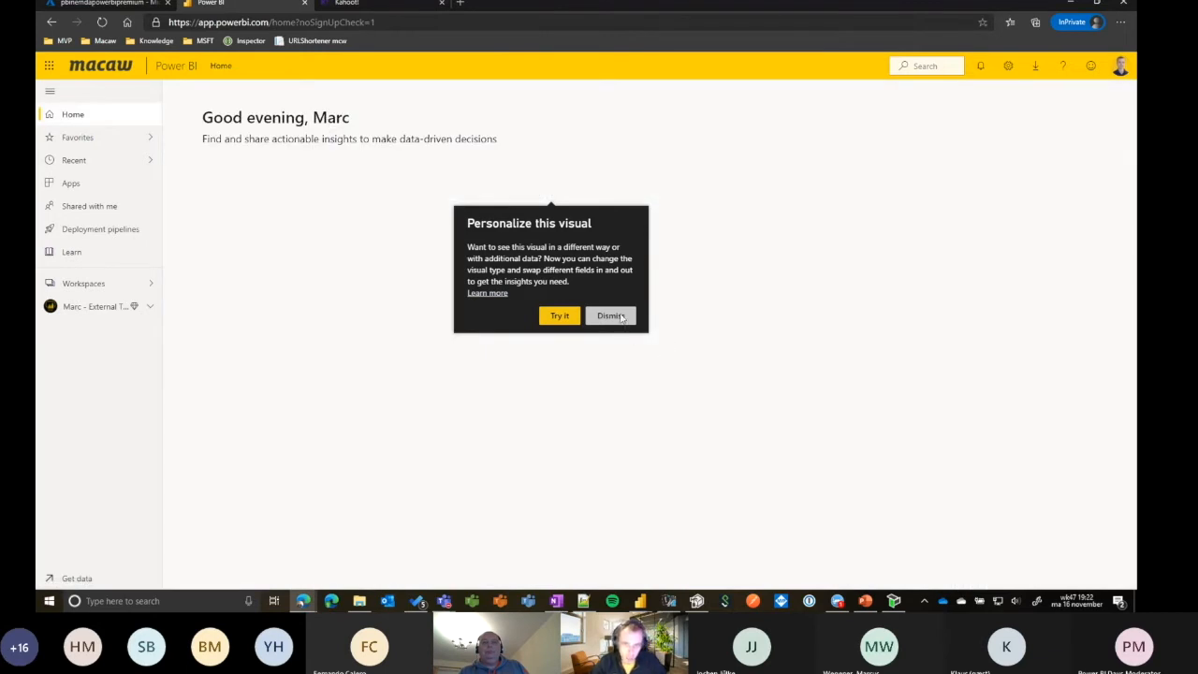
click(623, 320)
click(83, 313)
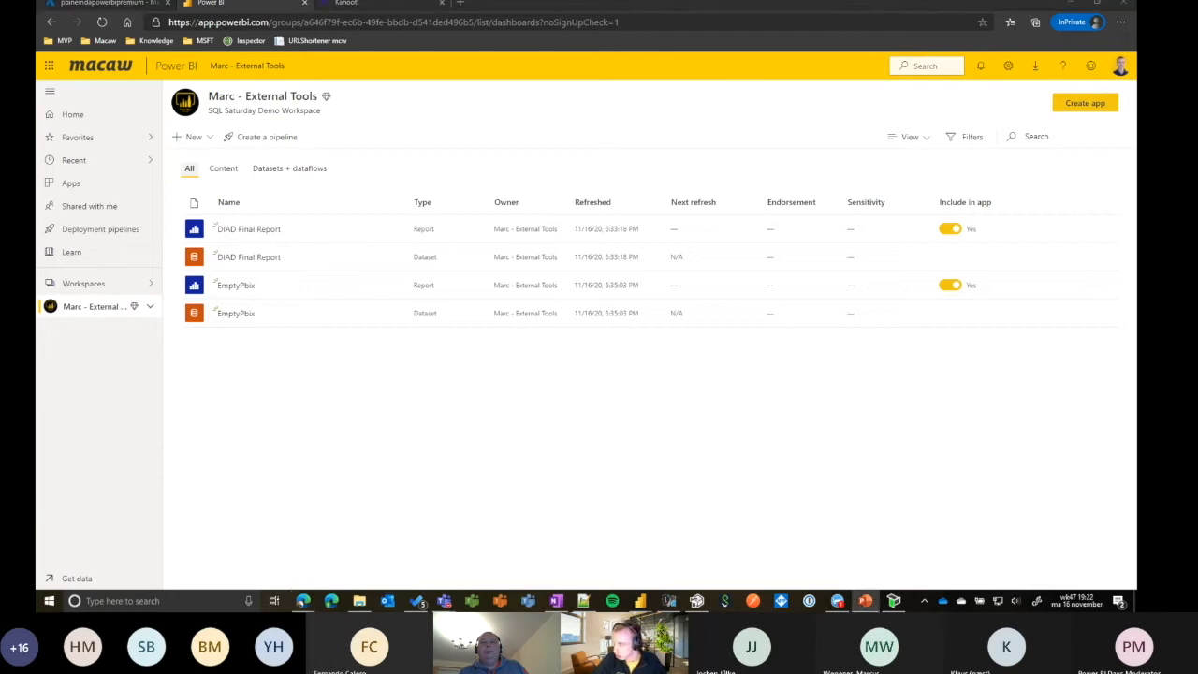
key(alt+Tab)
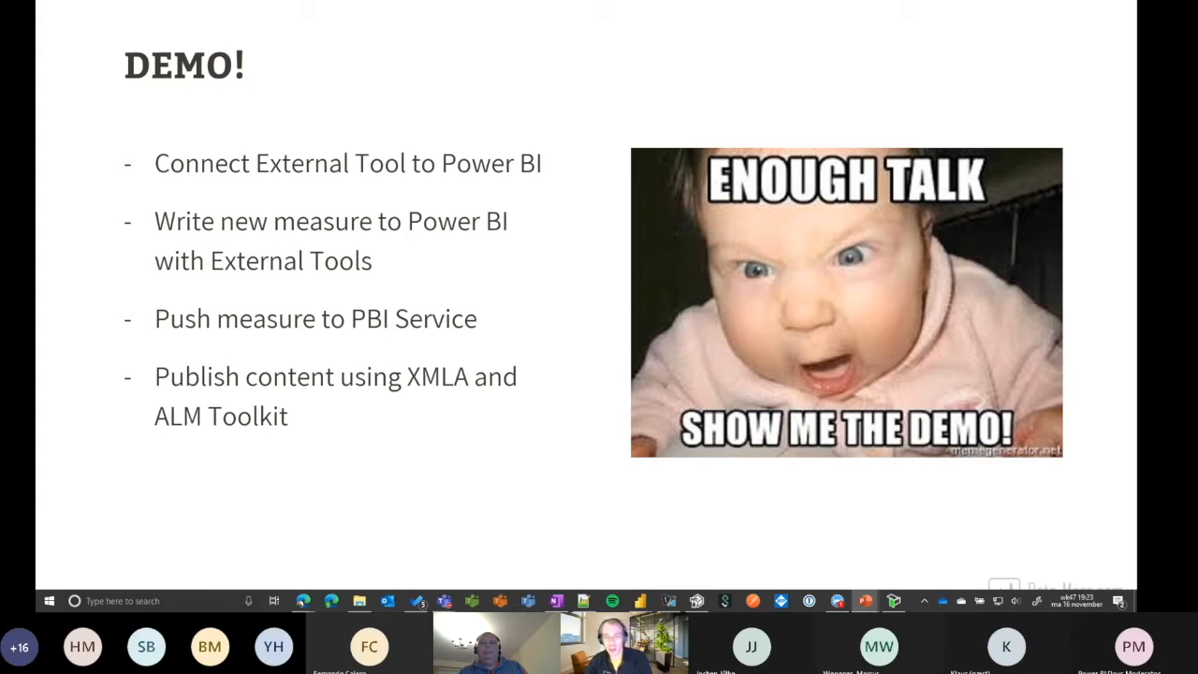
click(716, 542)
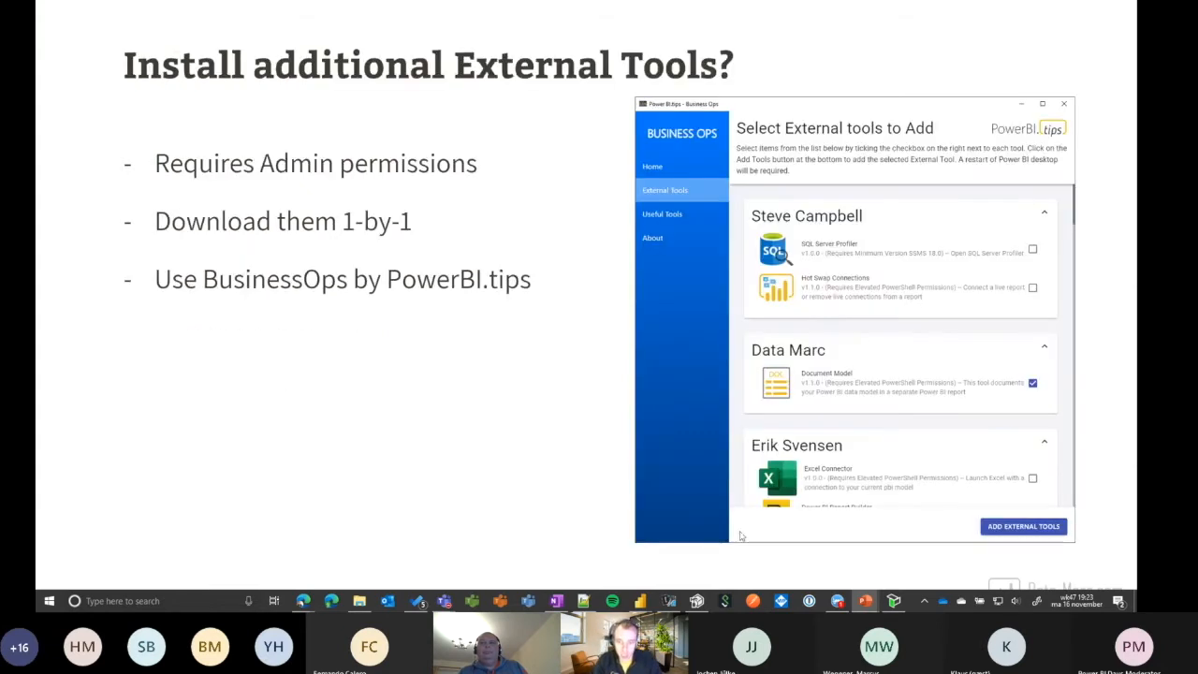
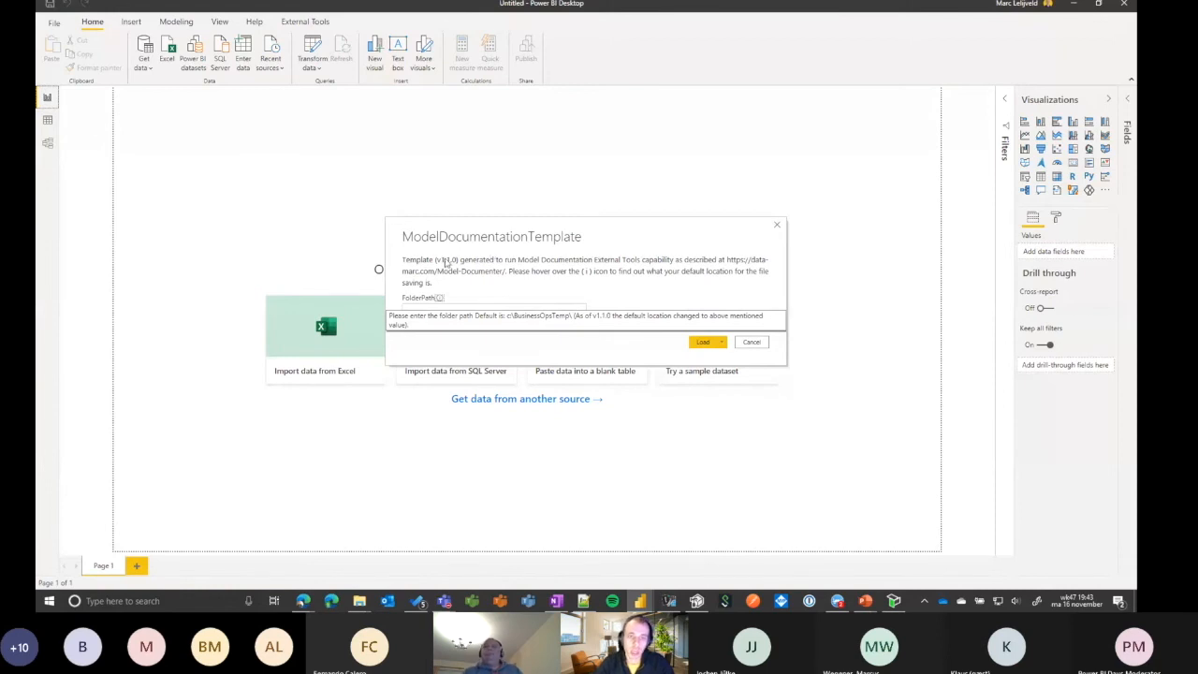
Set the ModelDocumentationTemplate folder path to c:\BusinessOpsTemp and load the template
click(420, 308)
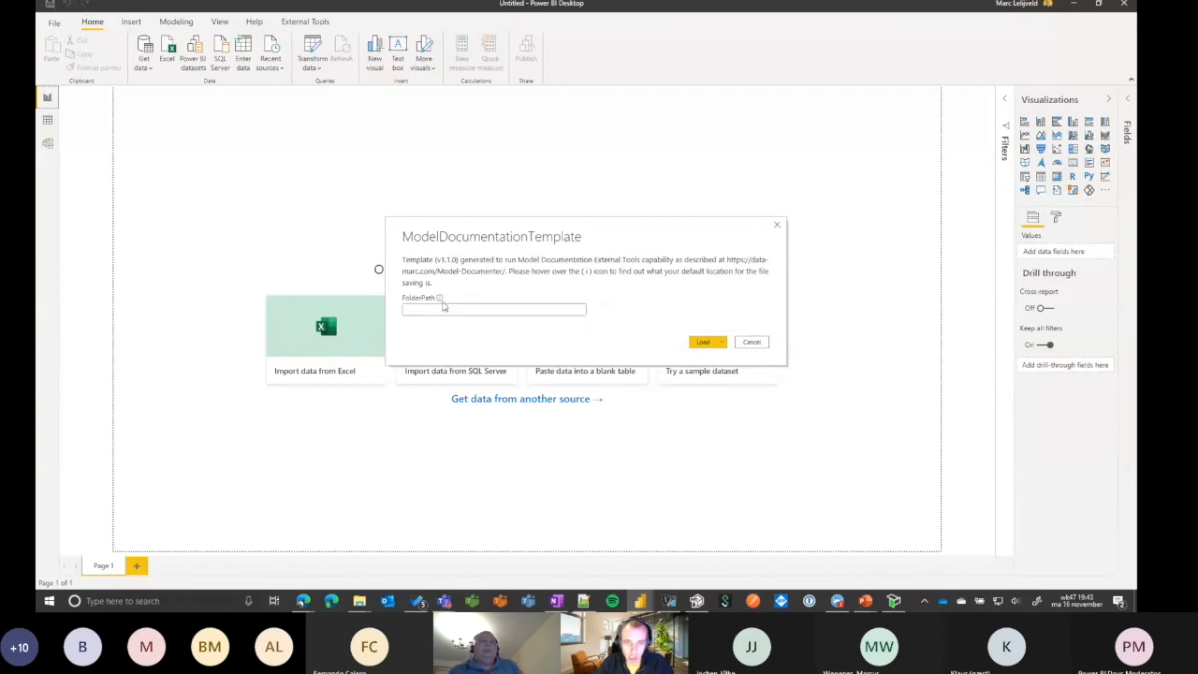
mouse_move(439, 299)
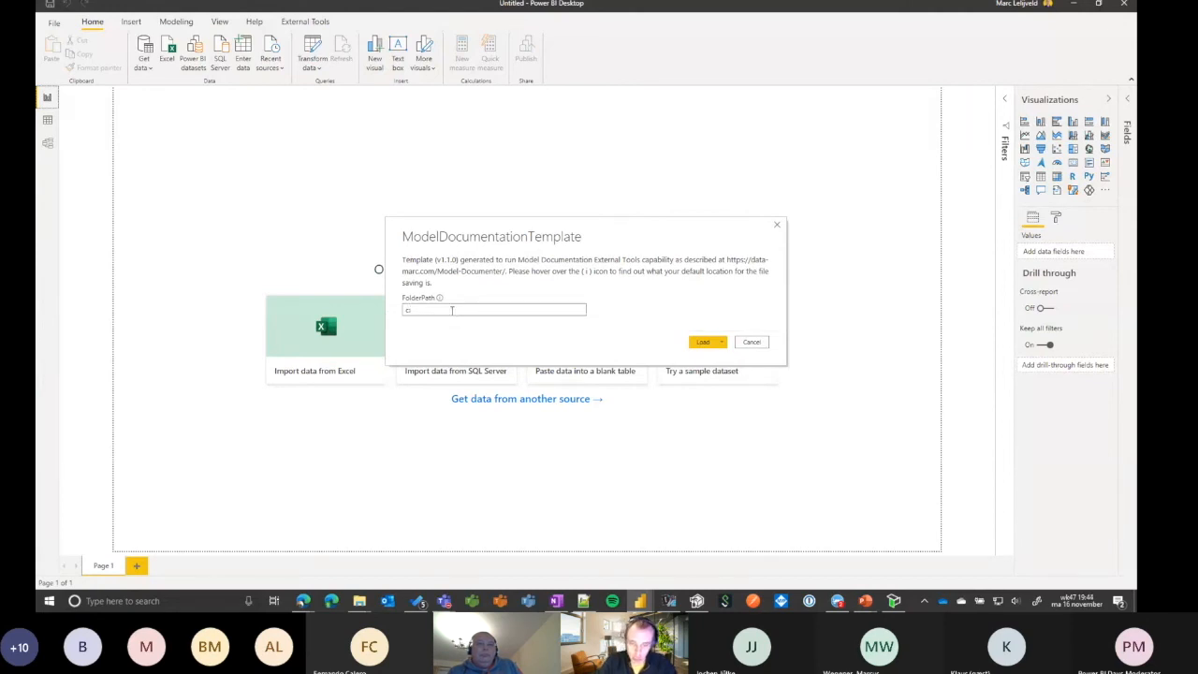
text(Bus)
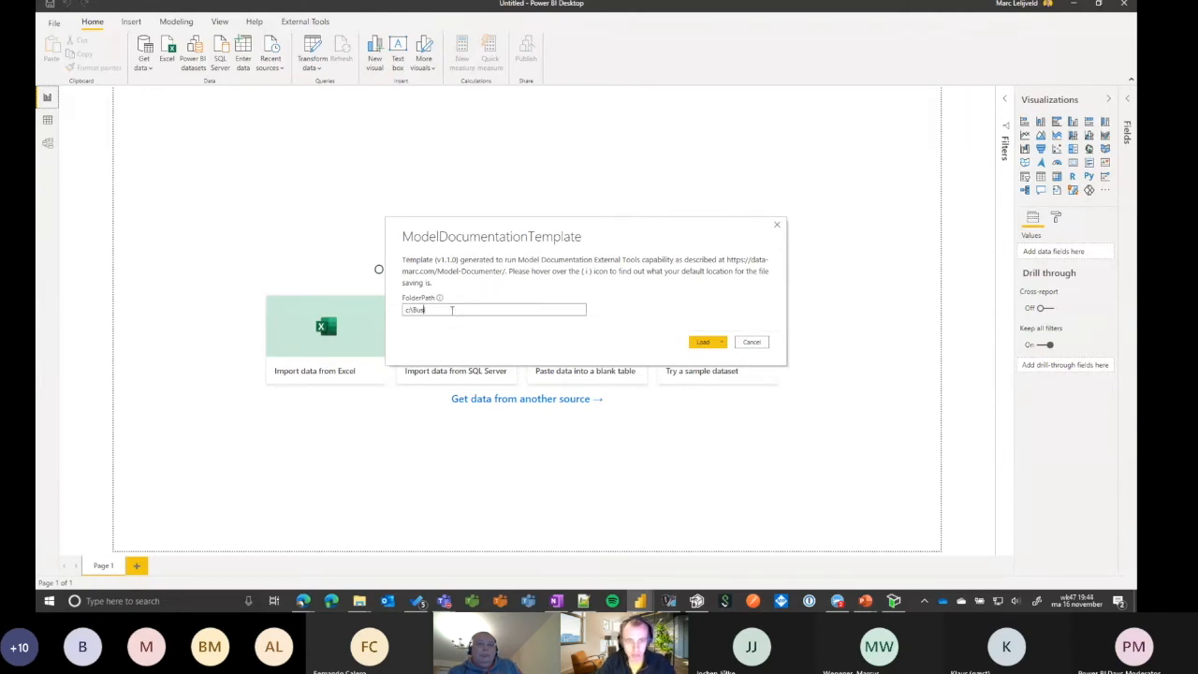
text(inessOpsTe)
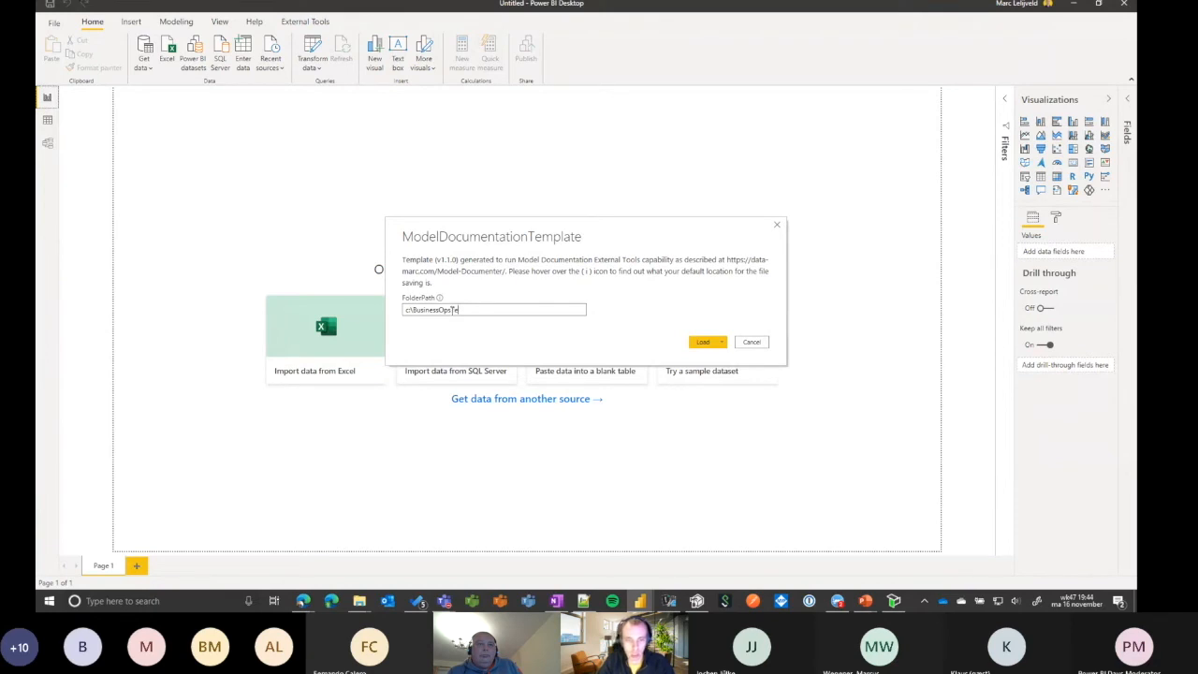
text(mp)
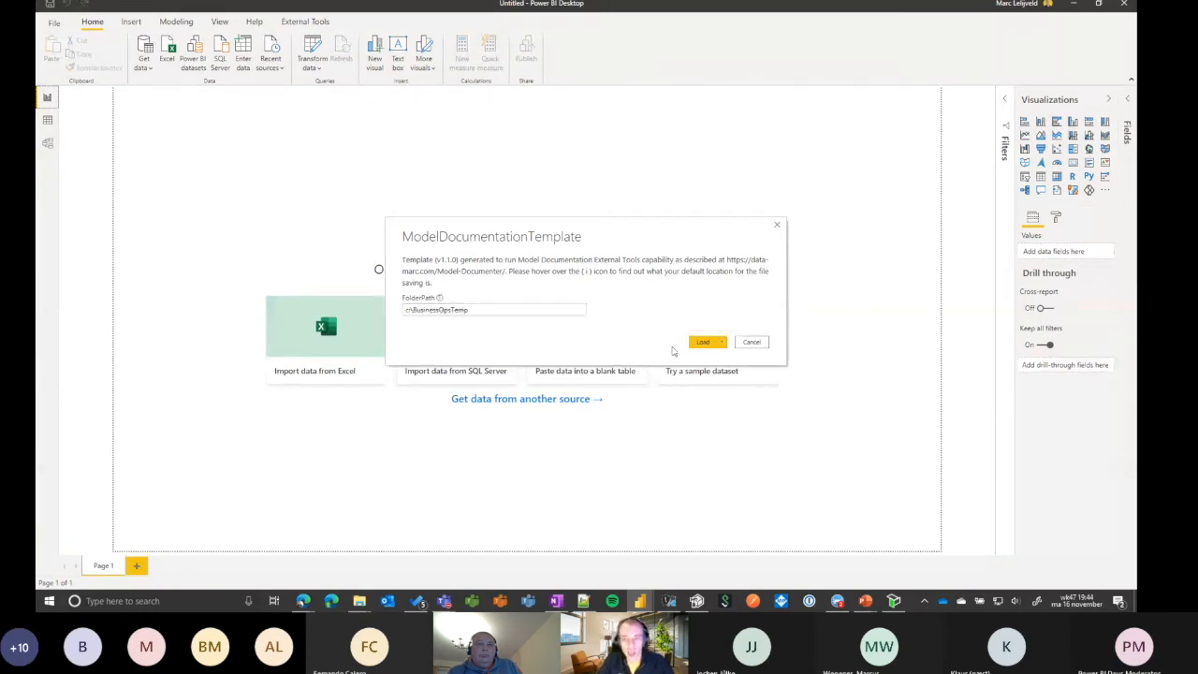
click(702, 342)
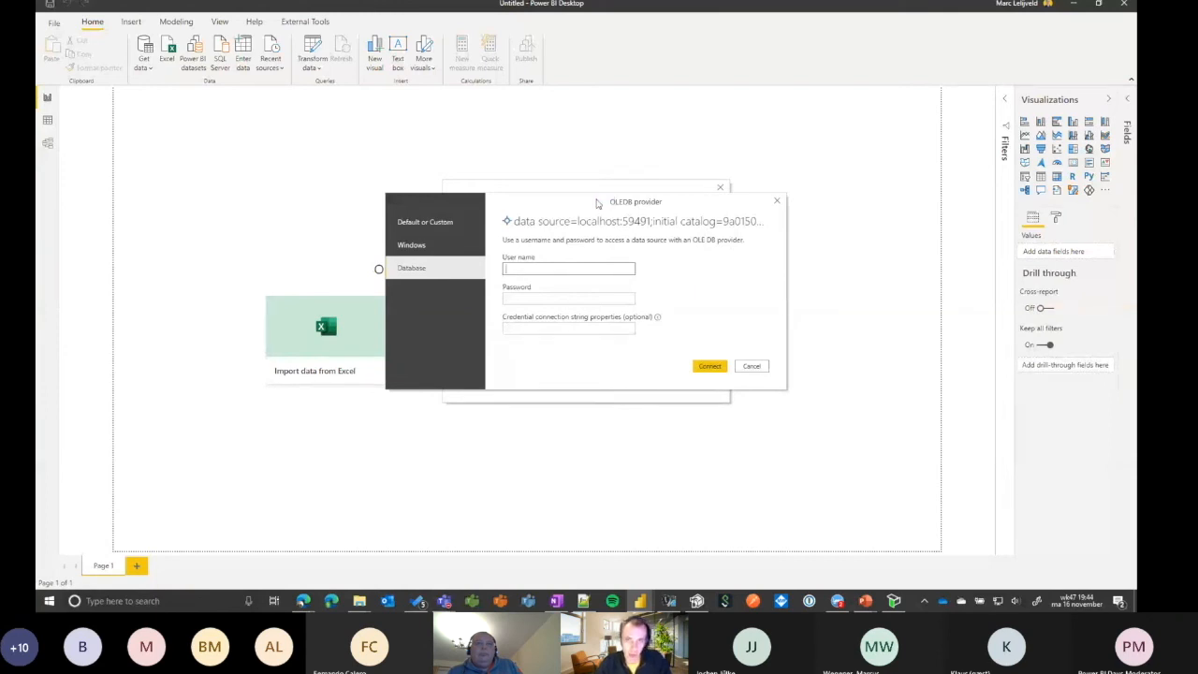
Connect to the OLE DB data source with the current Windows credentials
drag(596, 203, 576, 196)
click(391, 238)
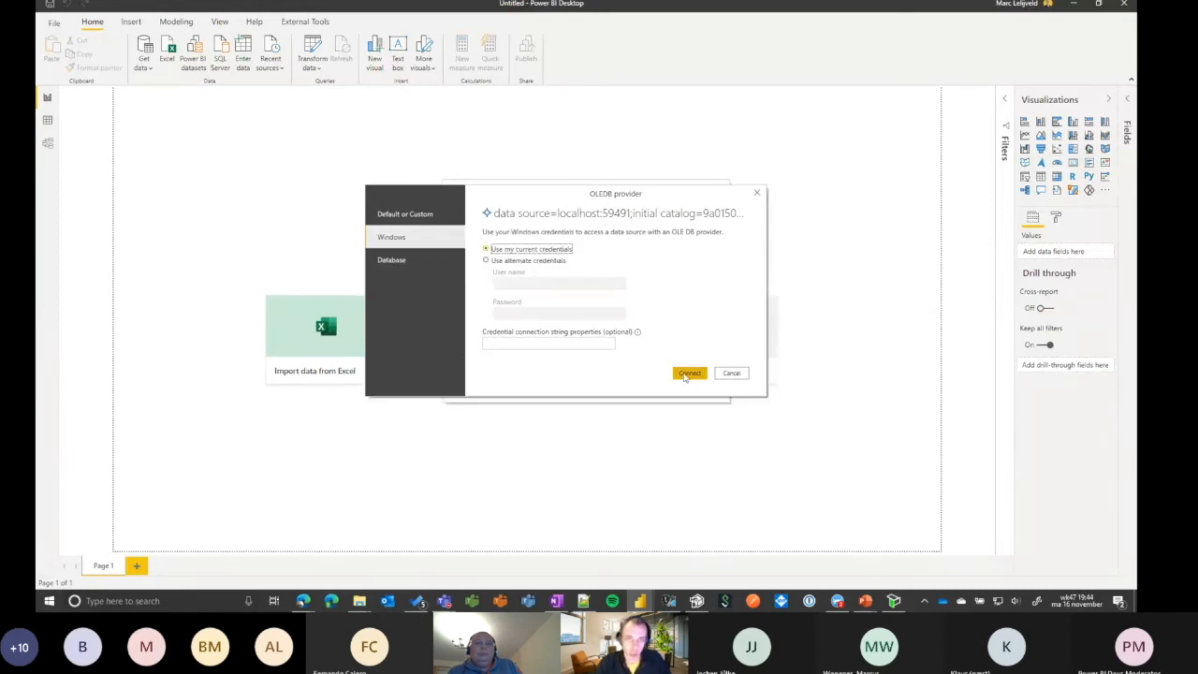
click(688, 373)
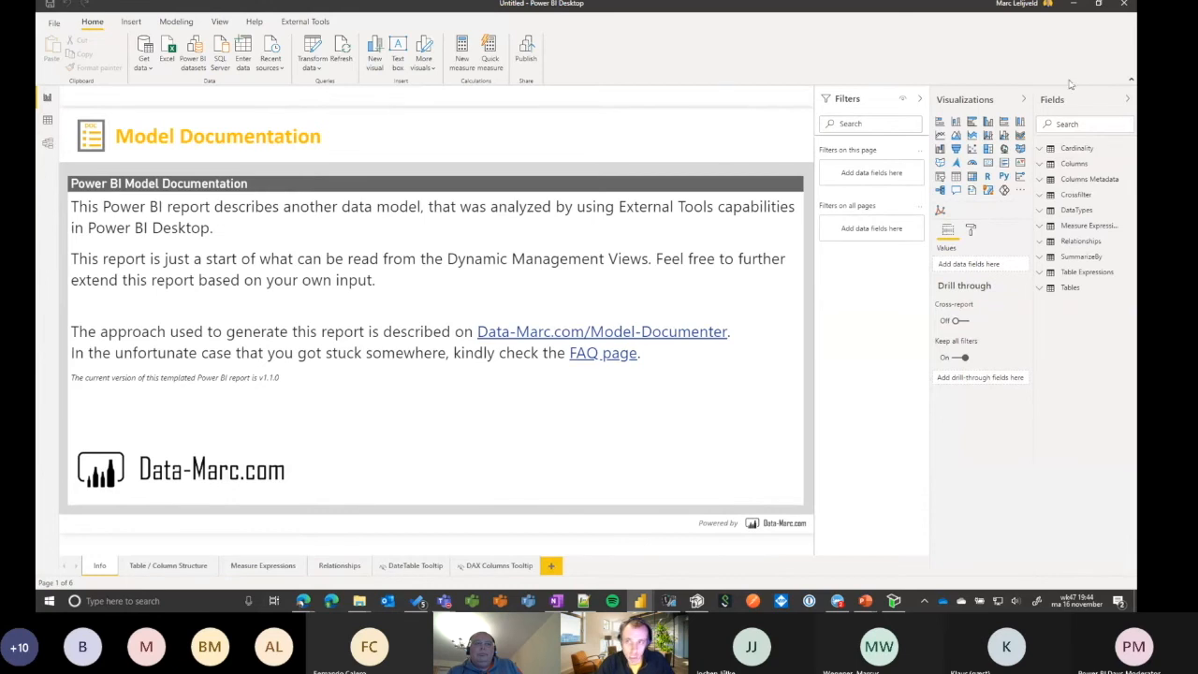
Collapse the Filters, Visualizations and Fields panes and the ribbon to enlarge the report canvas
click(921, 99)
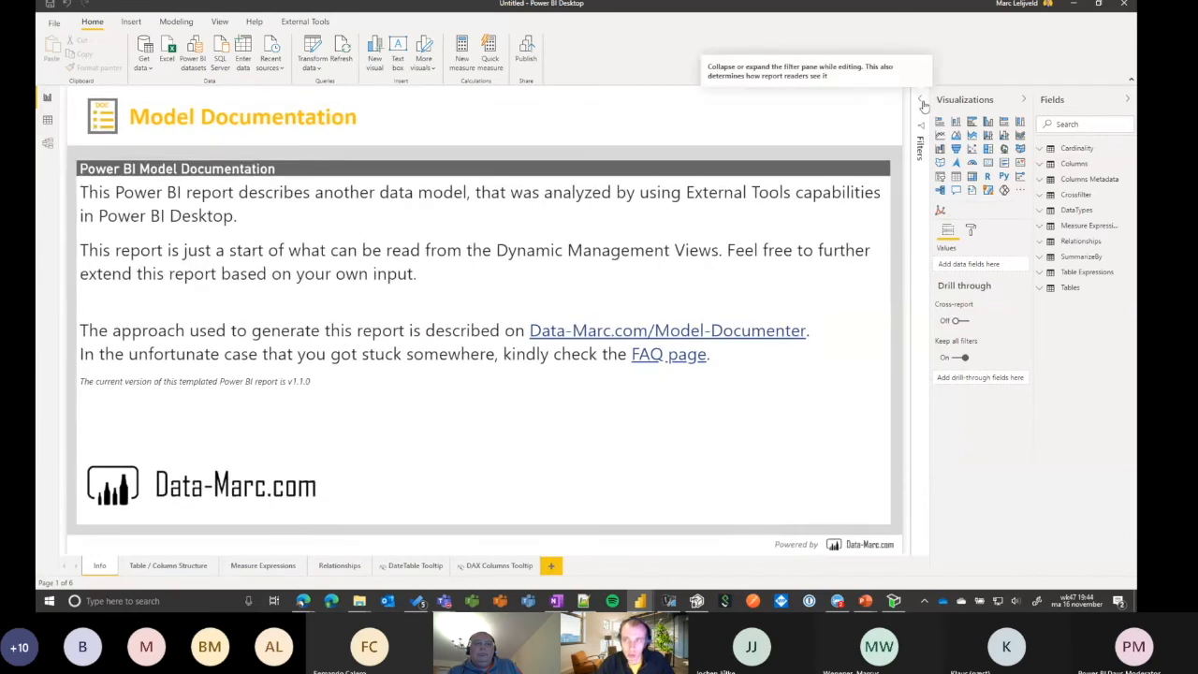
click(1023, 100)
click(1126, 99)
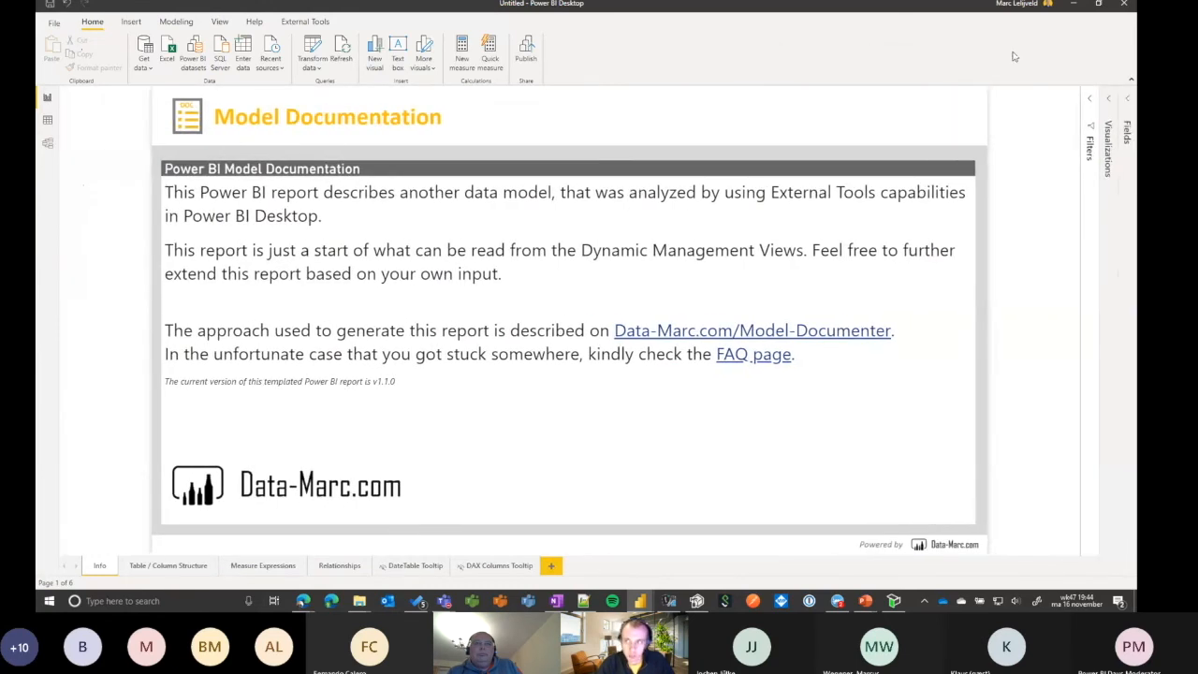
click(1130, 81)
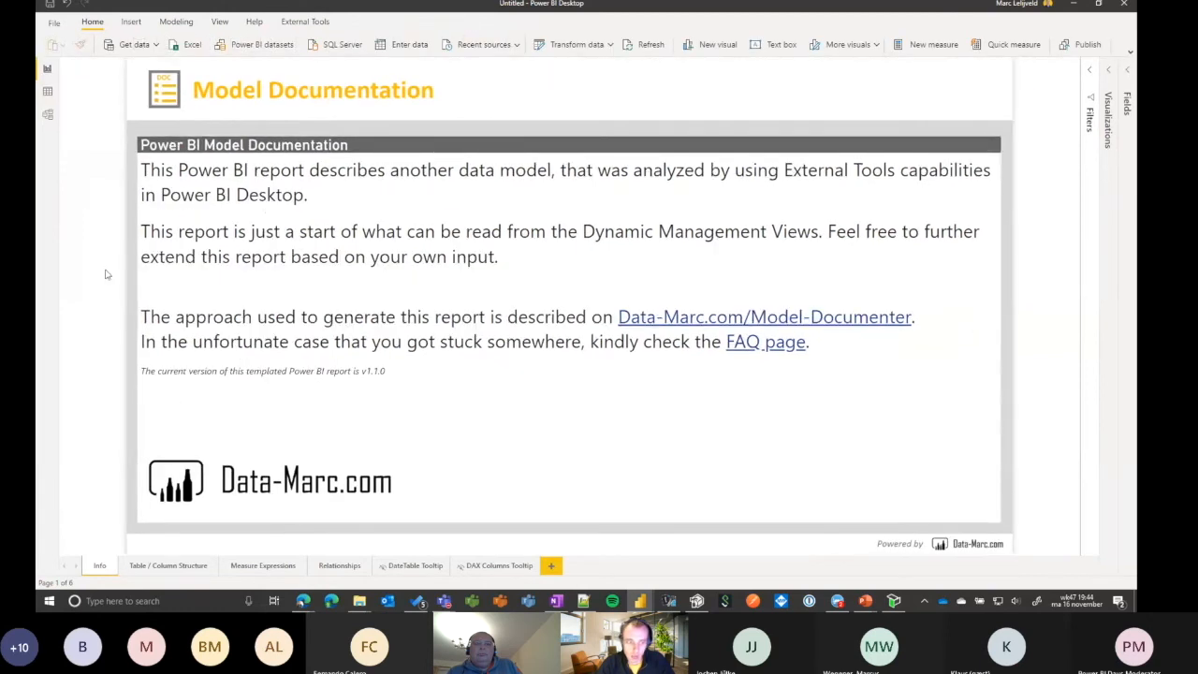
Examine the tables, table types, columns and encodings on the Table / Column Structure page
click(161, 567)
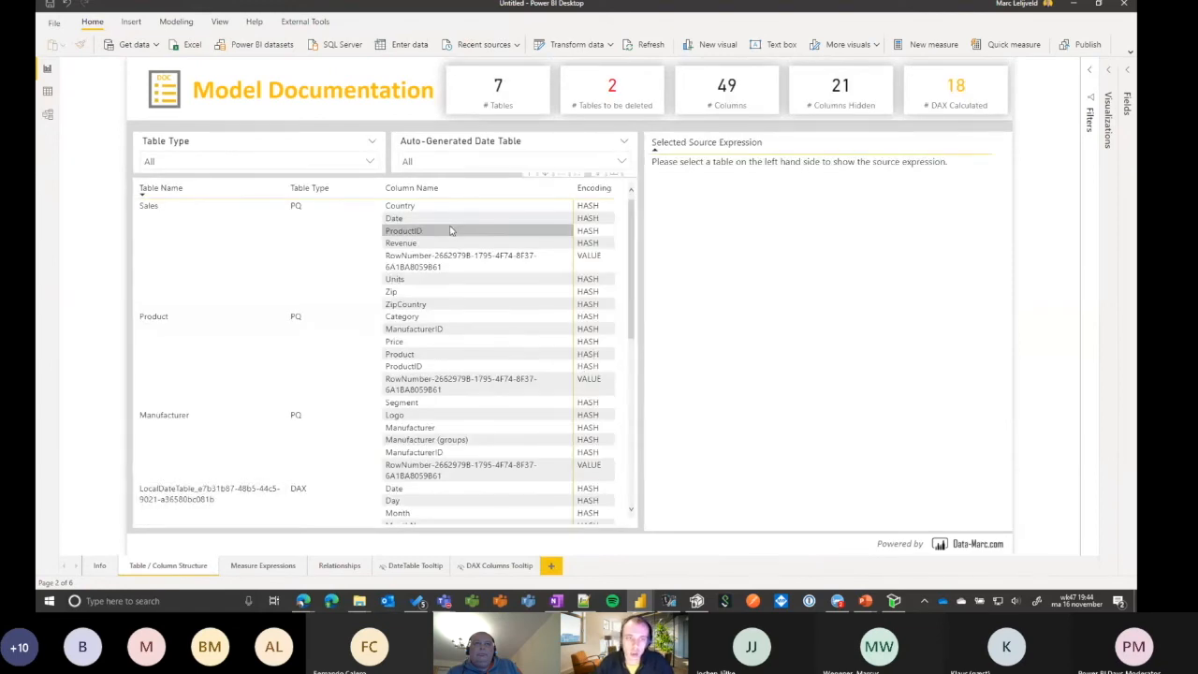
scroll(295, 328, down, 3)
scroll(295, 327, down, 2)
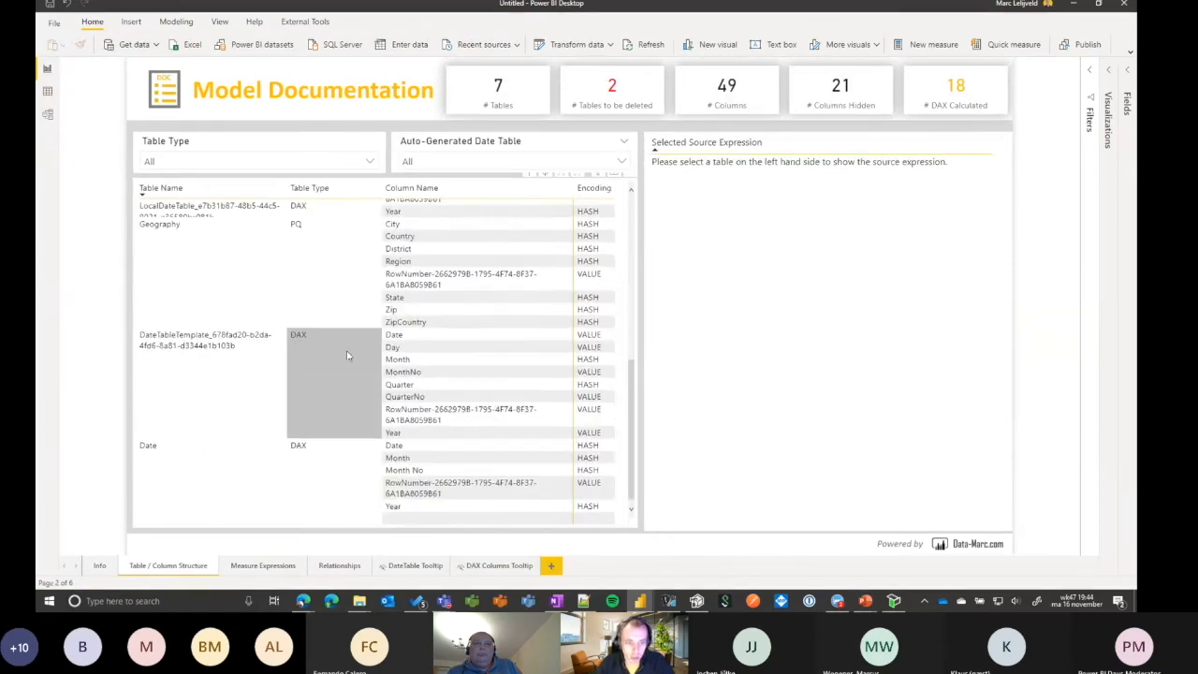
scroll(337, 346, up, 6)
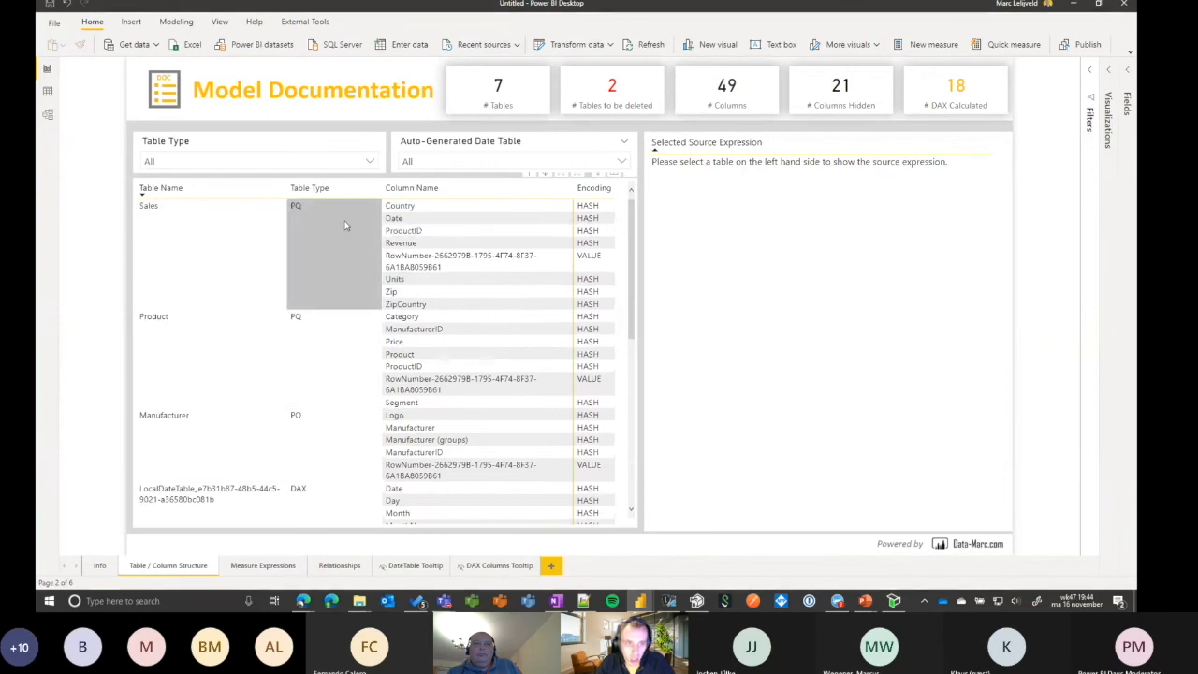
scroll(331, 225, down, 2)
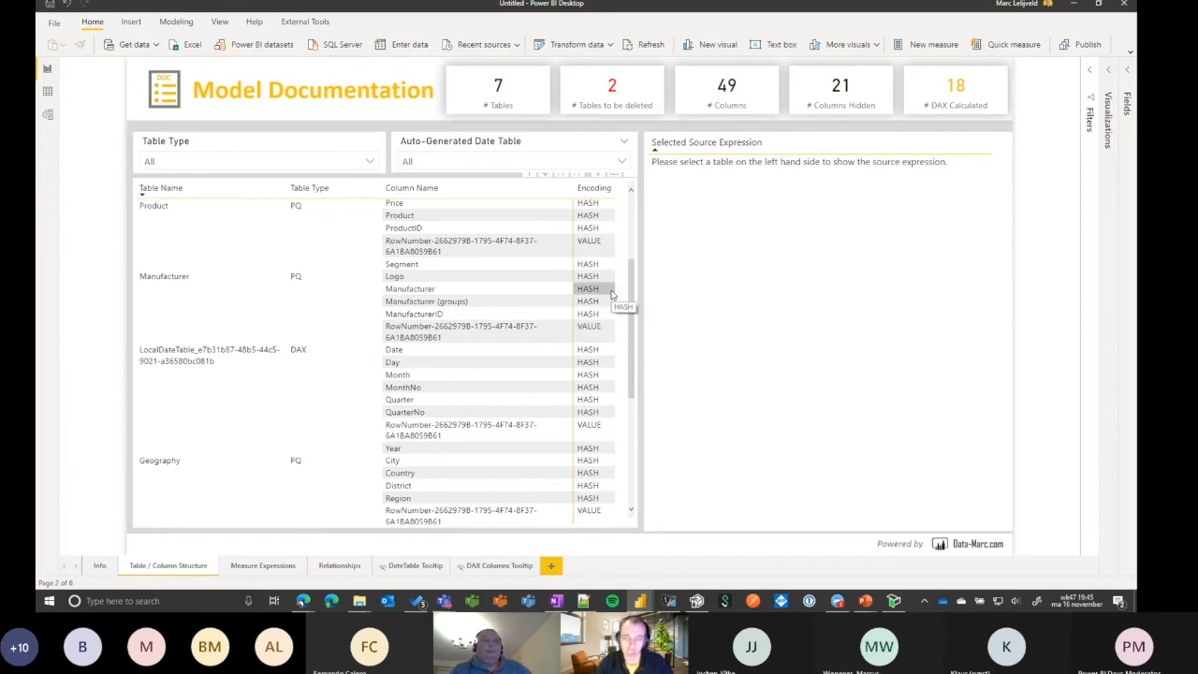
scroll(608, 300, down, 5)
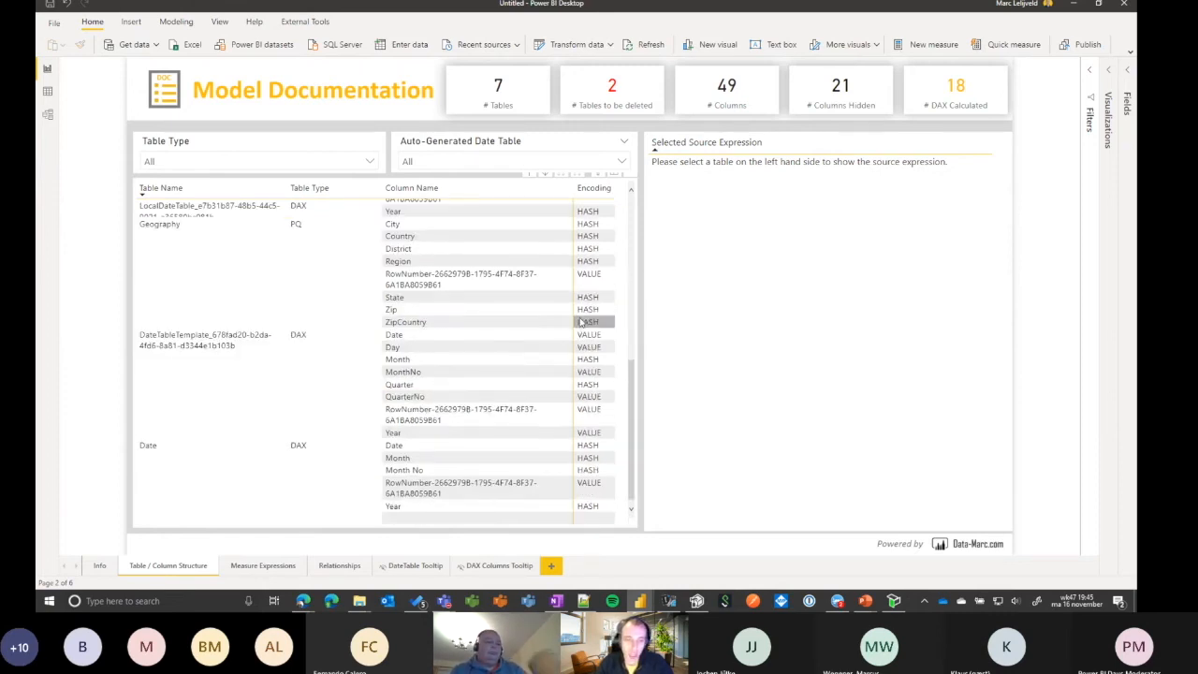
scroll(581, 321, up, 9)
Show the source expression of the Sales table, and select and clear the LocalDateTable entry
click(220, 234)
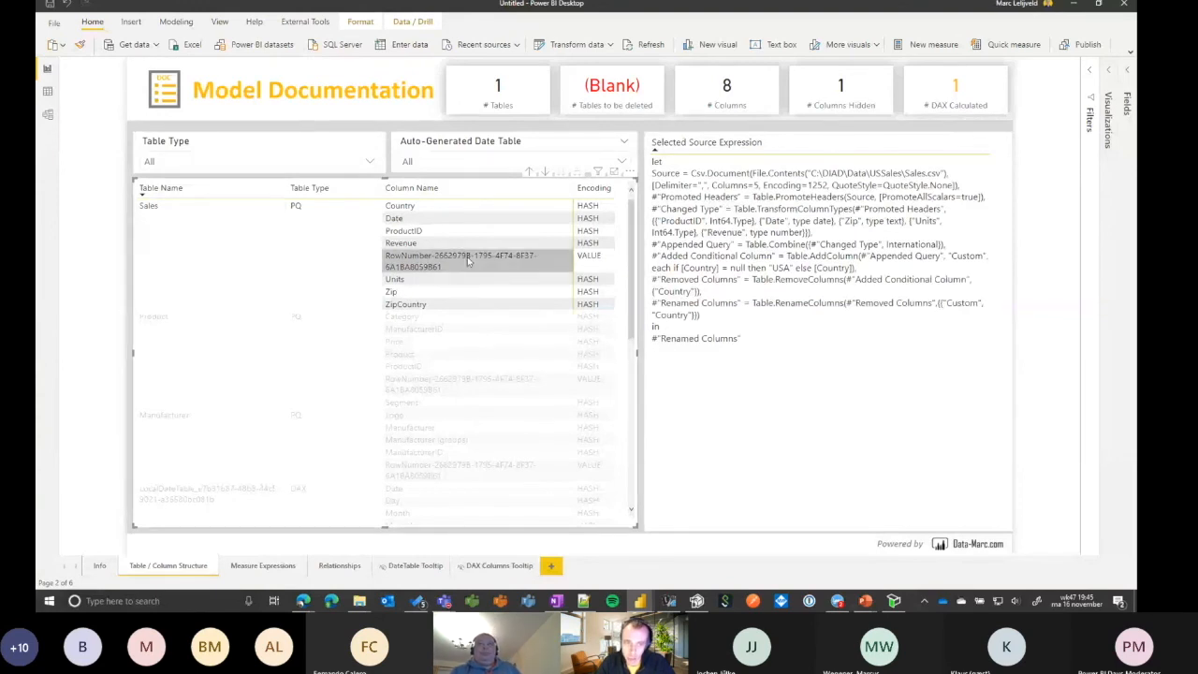
scroll(331, 395, down, 3)
click(216, 455)
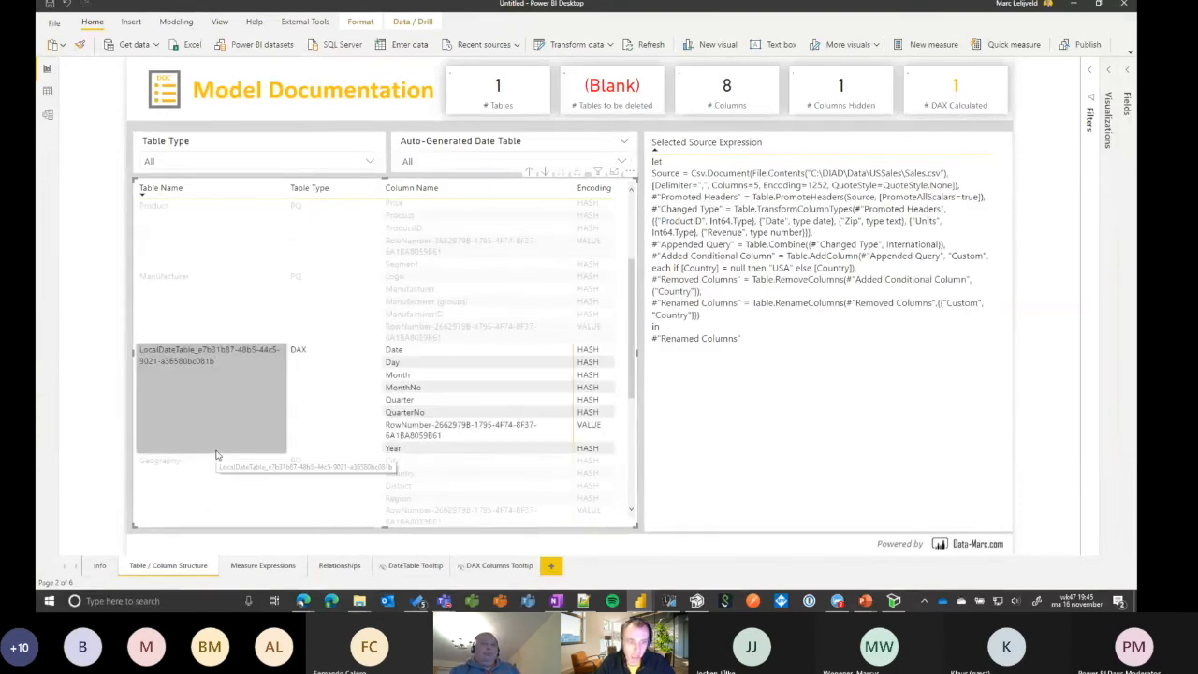
click(165, 379)
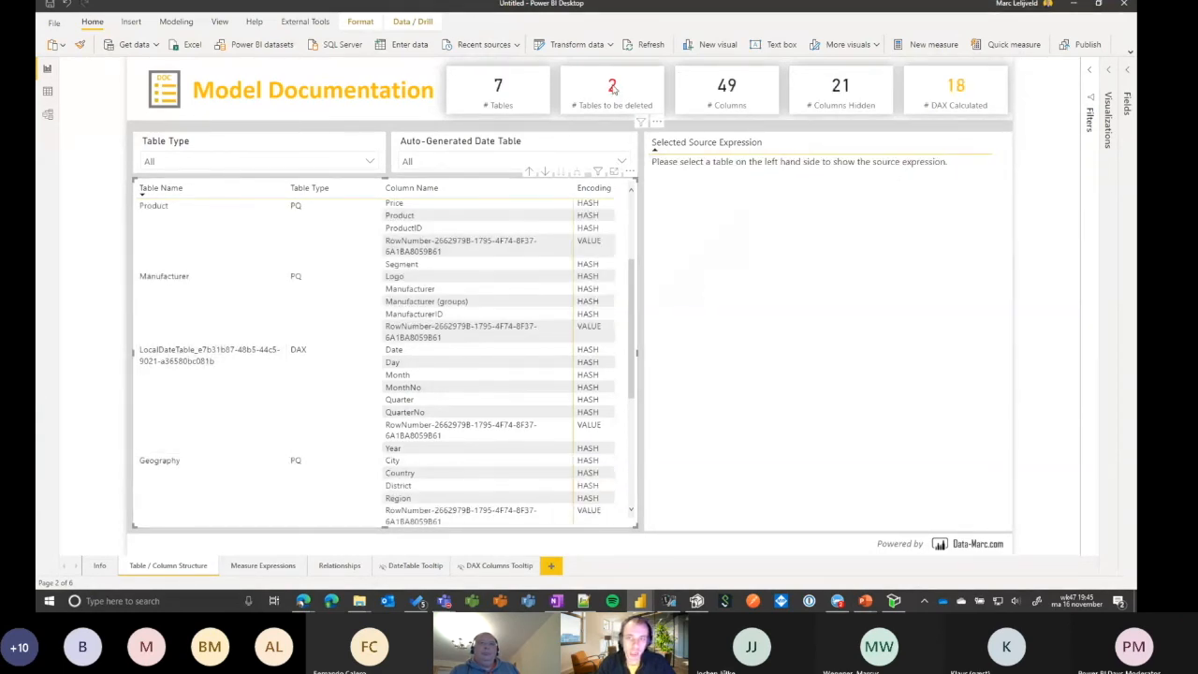
Open the Measure Expressions page and review each measure's expression, display folder and missing description flag
mouse_move(613, 88)
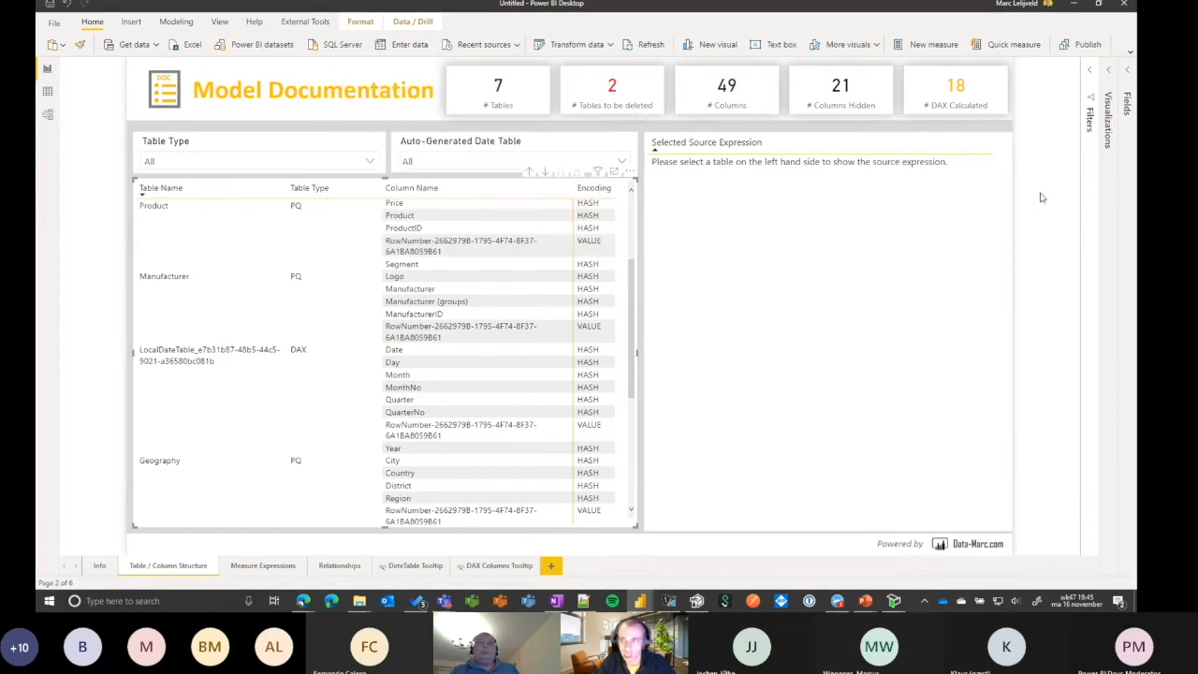
mouse_move(961, 86)
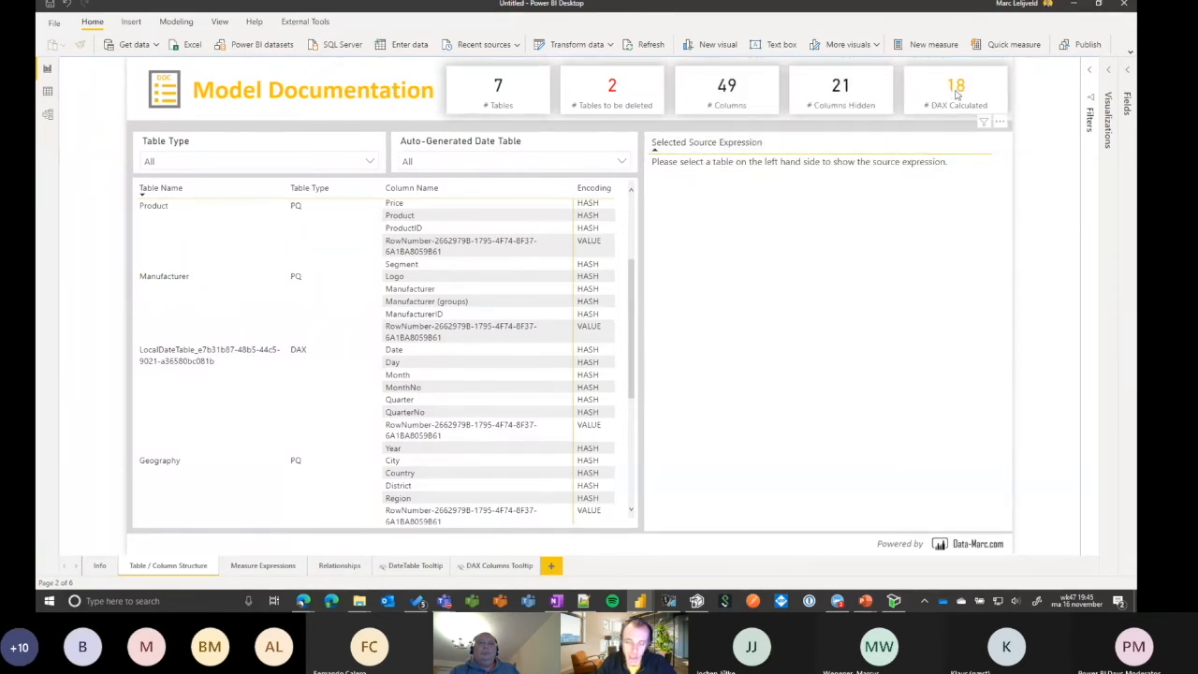
click(264, 565)
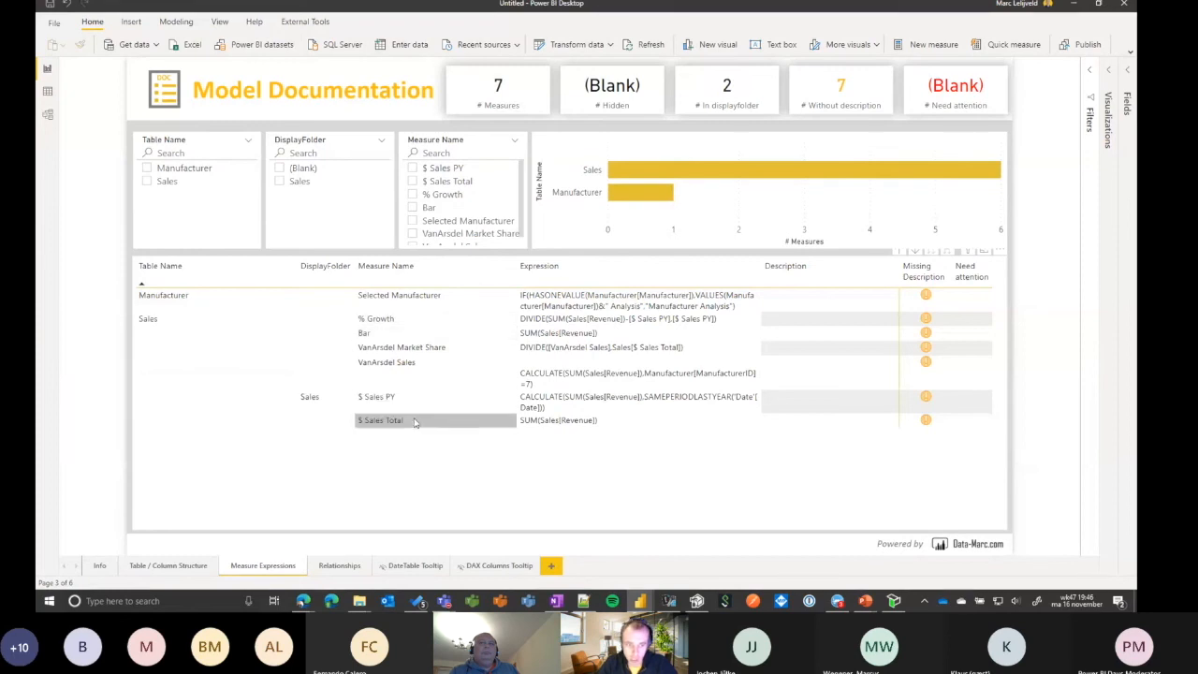
Cross-filter the Measure Expressions page by the Sales display folder in the table, and clear the selection
click(323, 413)
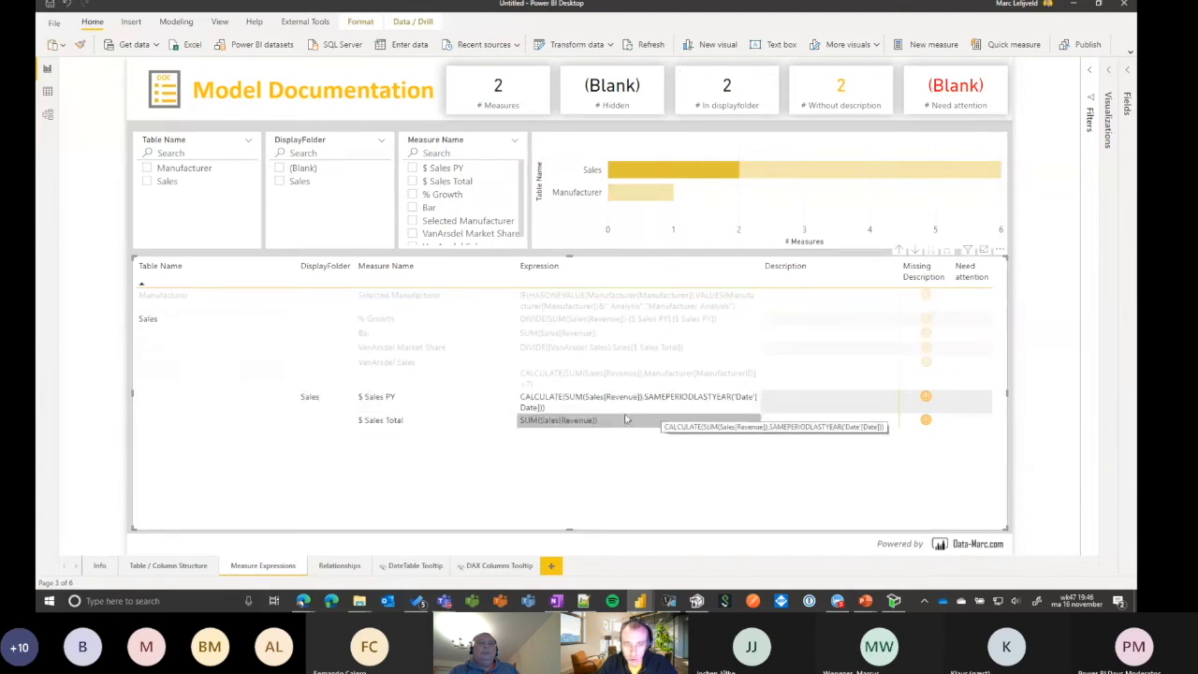
click(327, 406)
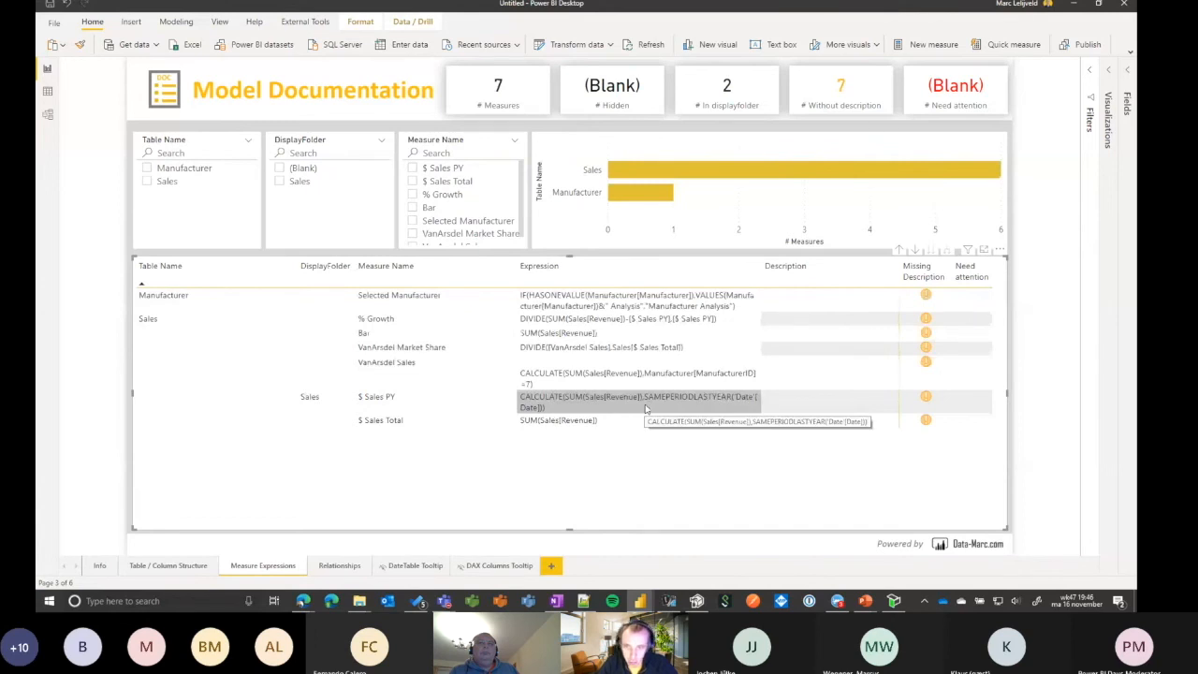
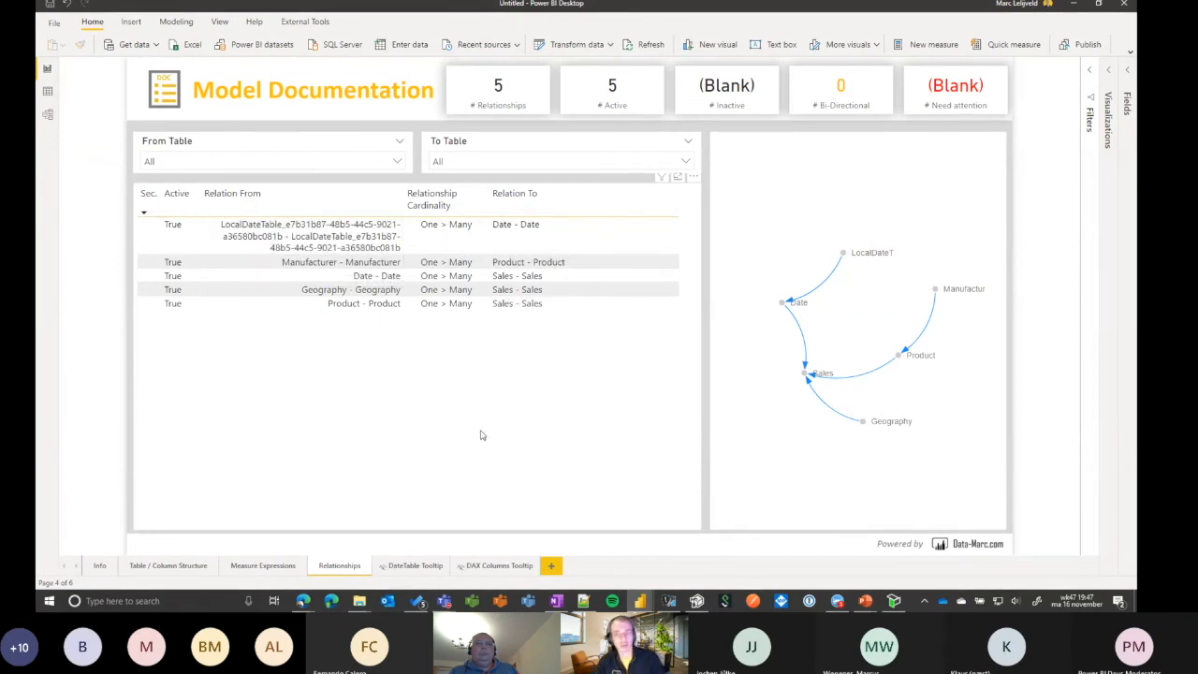
Isolate the Date to Sales relationship on the Relationships page, clear the selection, and return to the Table / Column Structure page
click(365, 277)
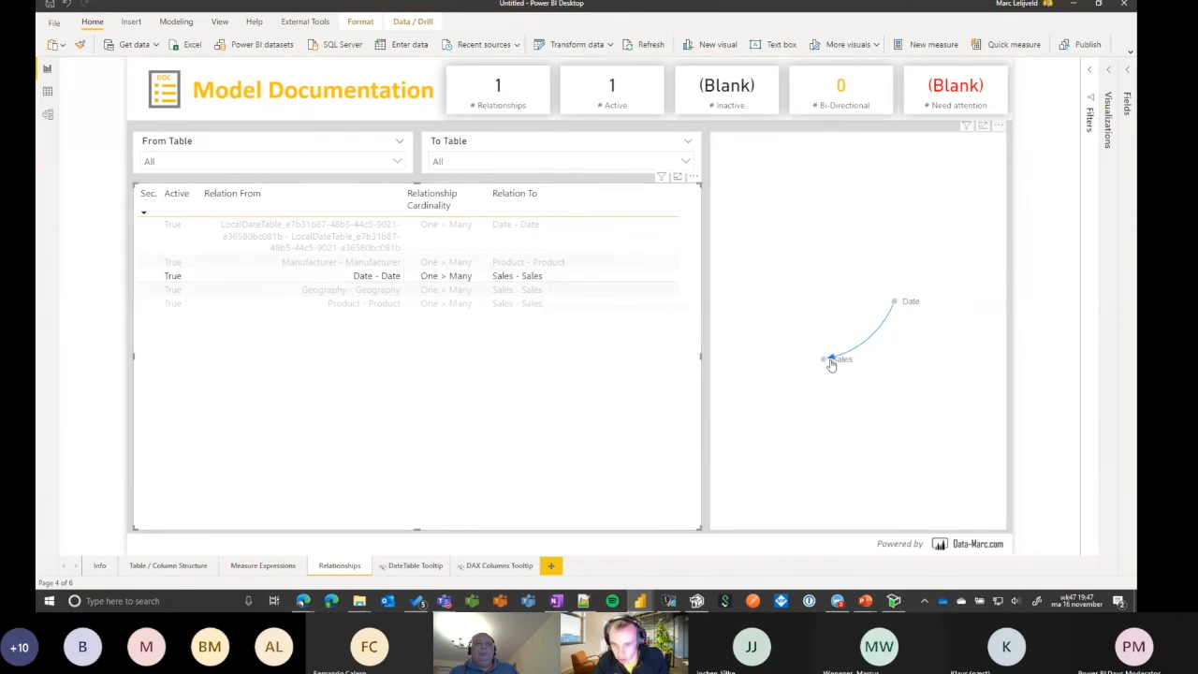
click(327, 275)
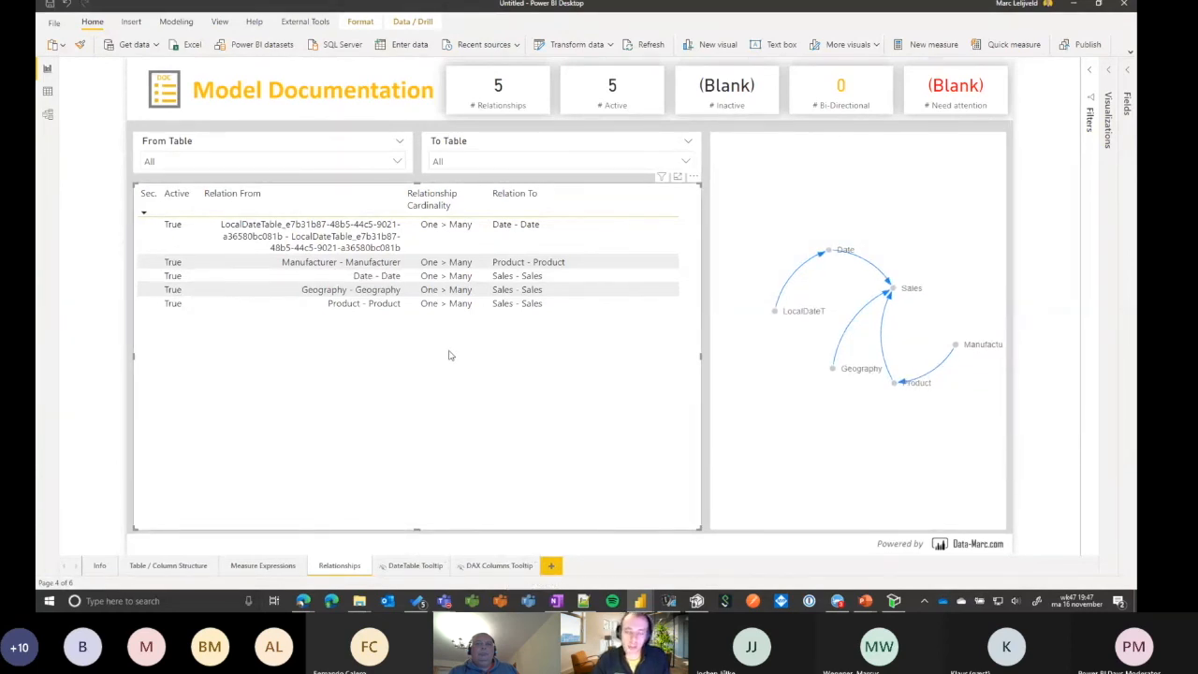
click(112, 405)
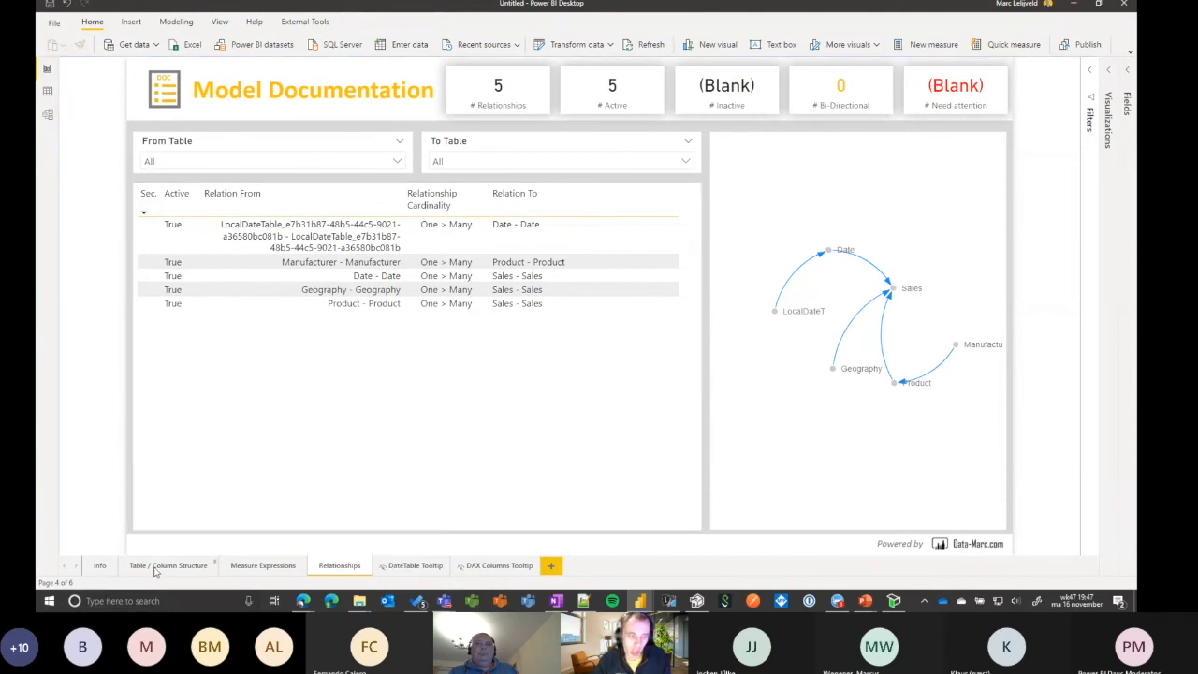
click(157, 566)
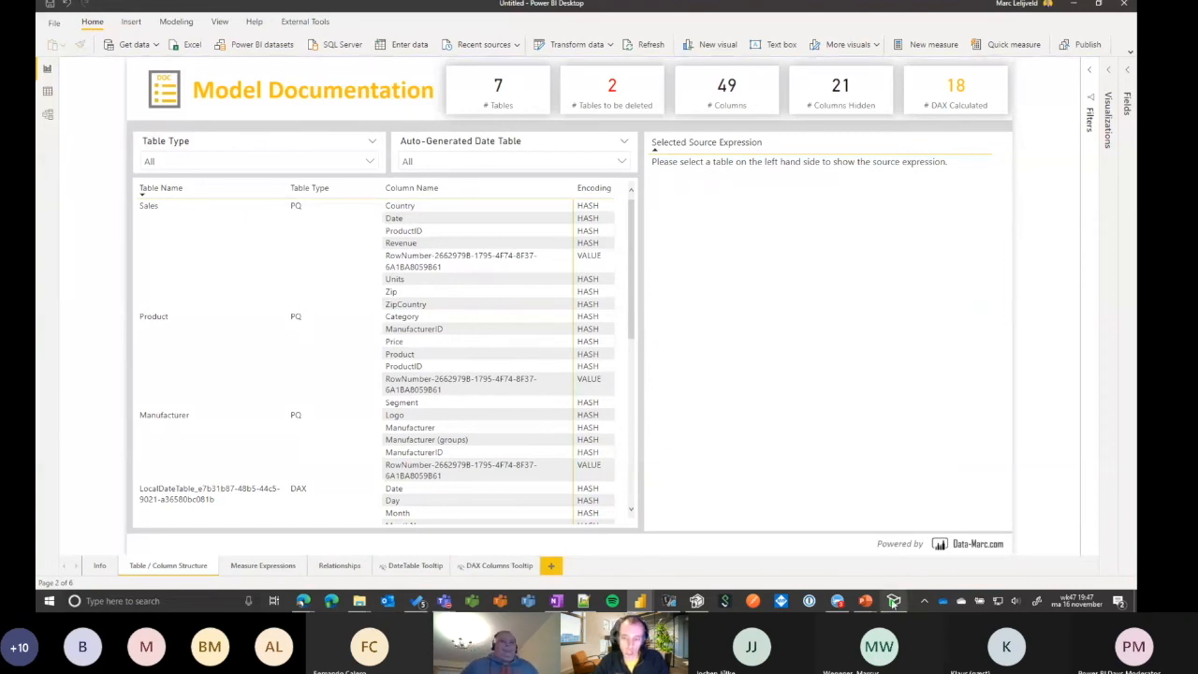
Switch to the running PowerPoint slide show and advance to the "I want to hear from you!" slide
mouse_move(866, 603)
click(926, 555)
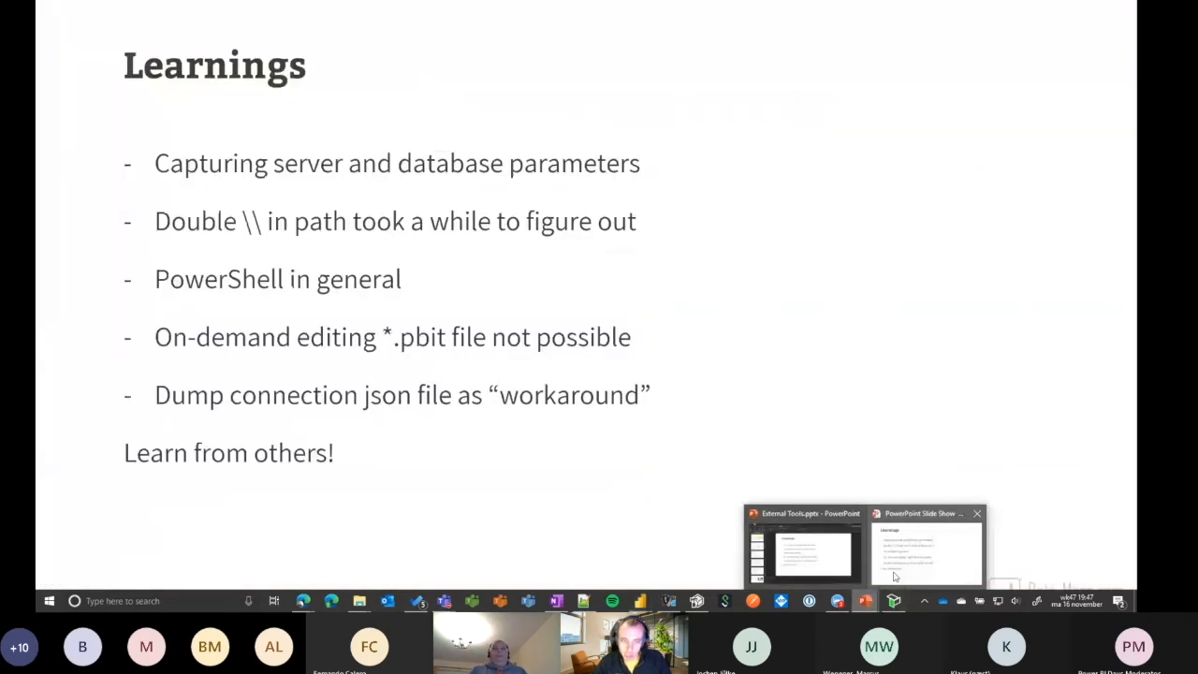
click(869, 494)
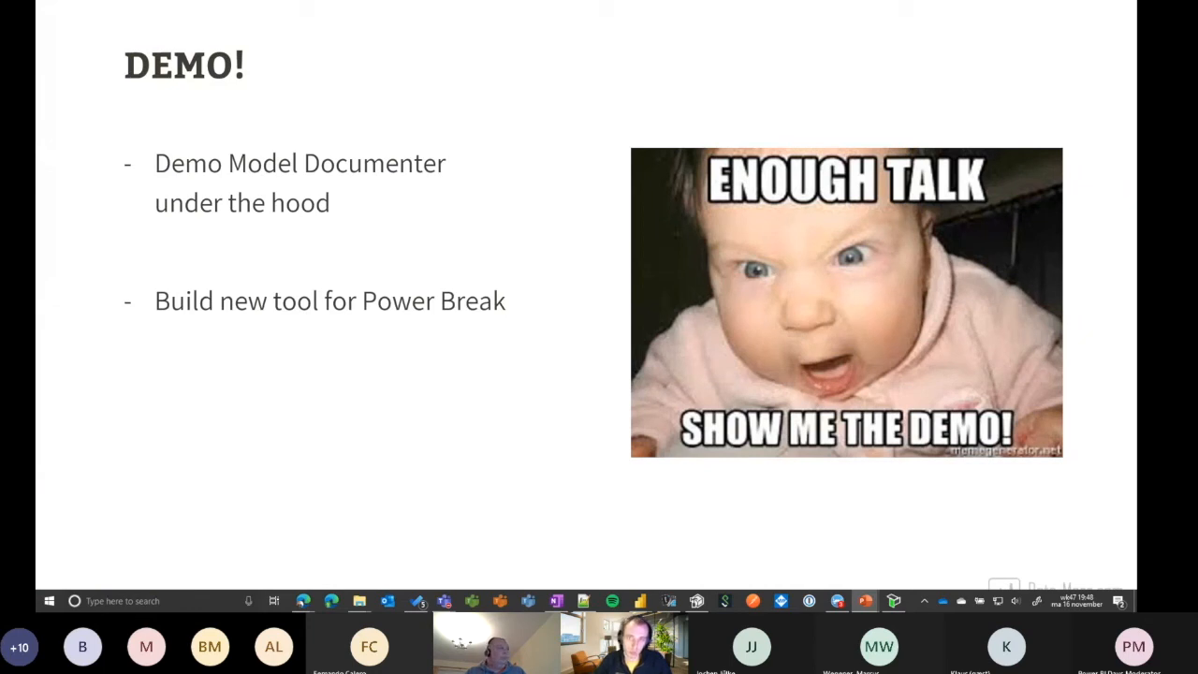
key(Right)
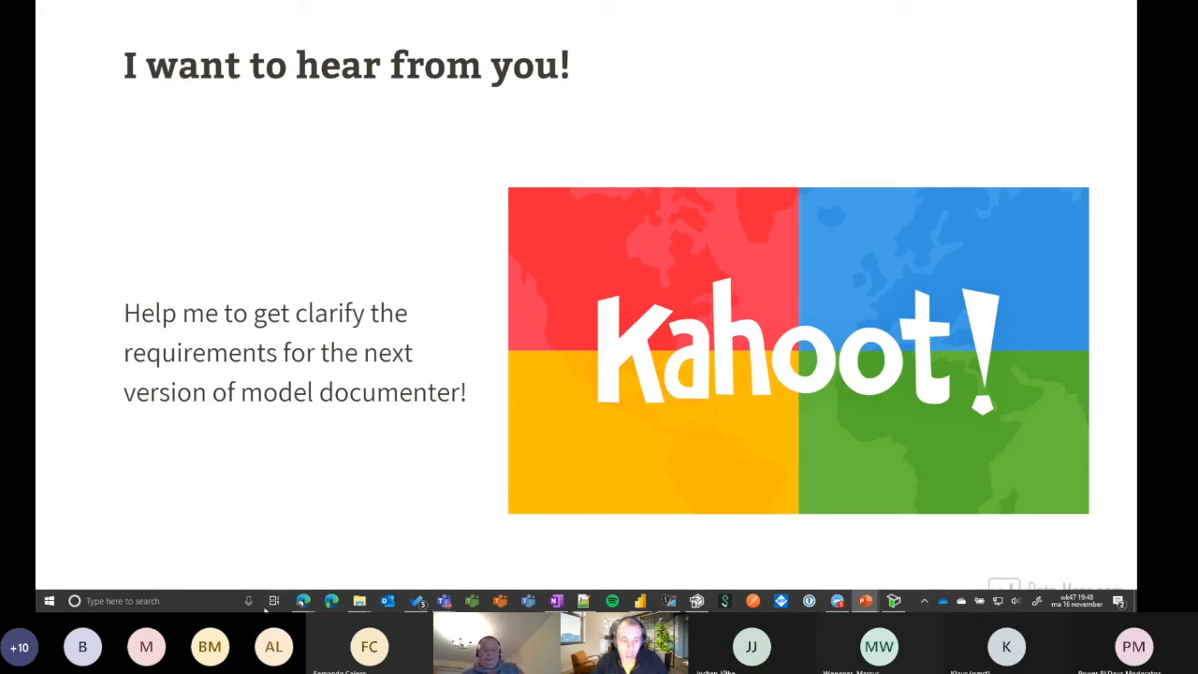
Switch to the Kahoot page in Edge and host "External Tools - model documentation" as a live presentation in Classic mode
mouse_move(303, 600)
click(348, 563)
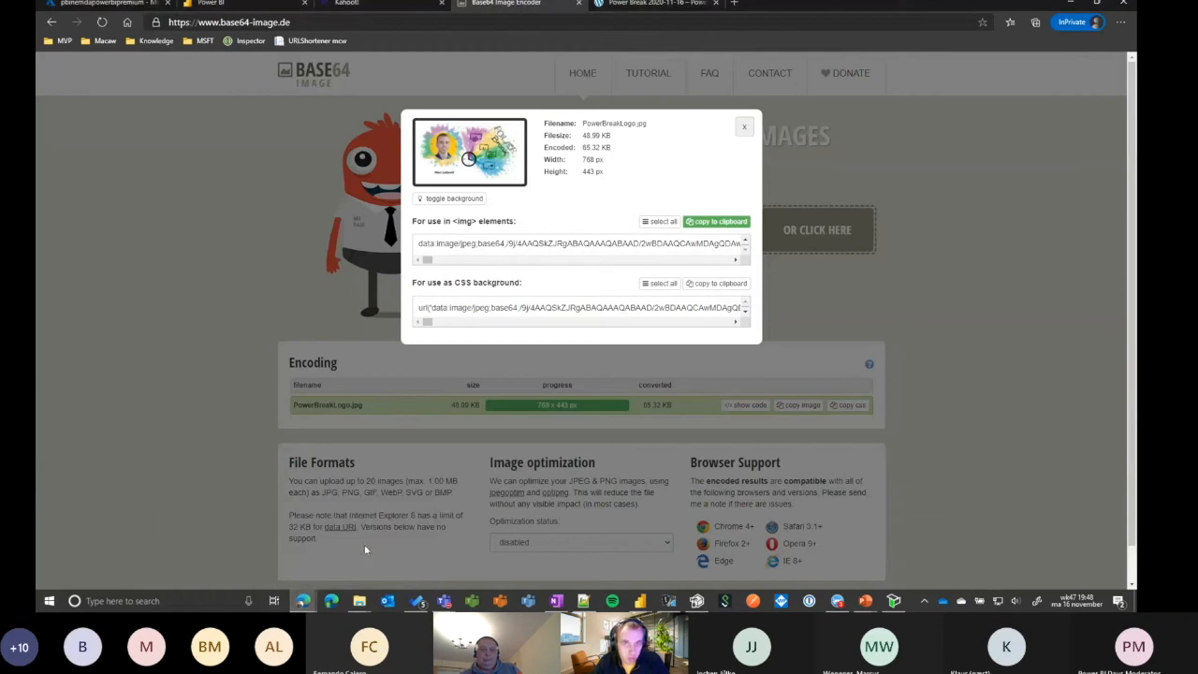
click(345, 4)
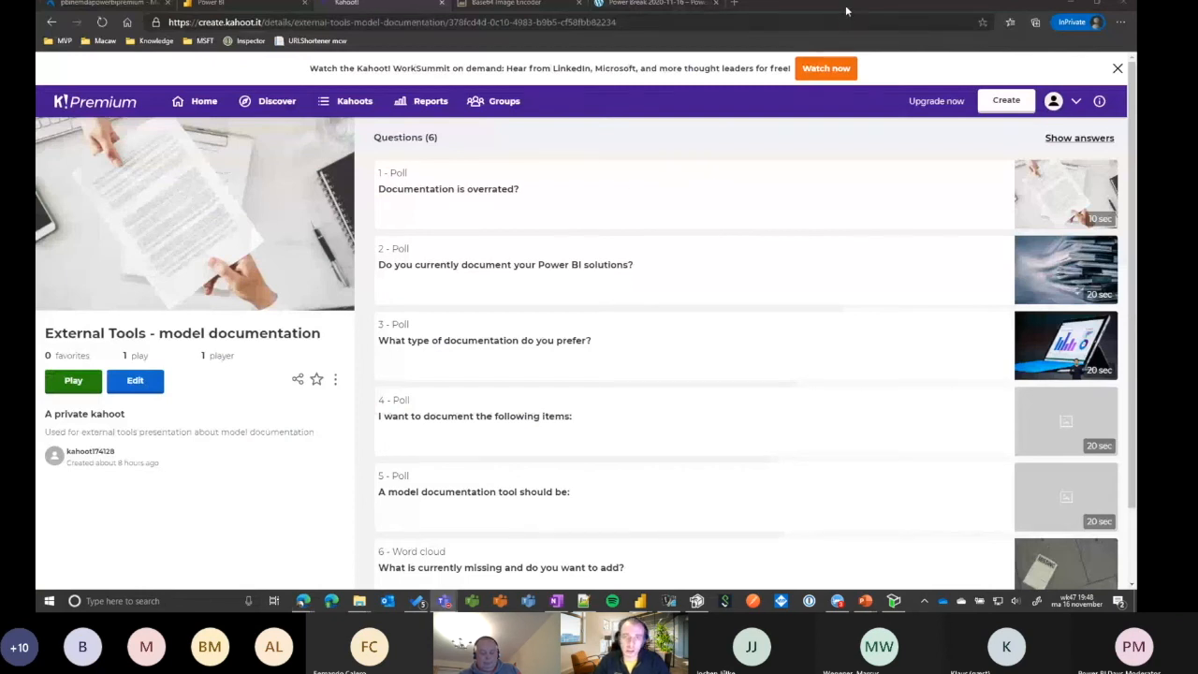
click(73, 380)
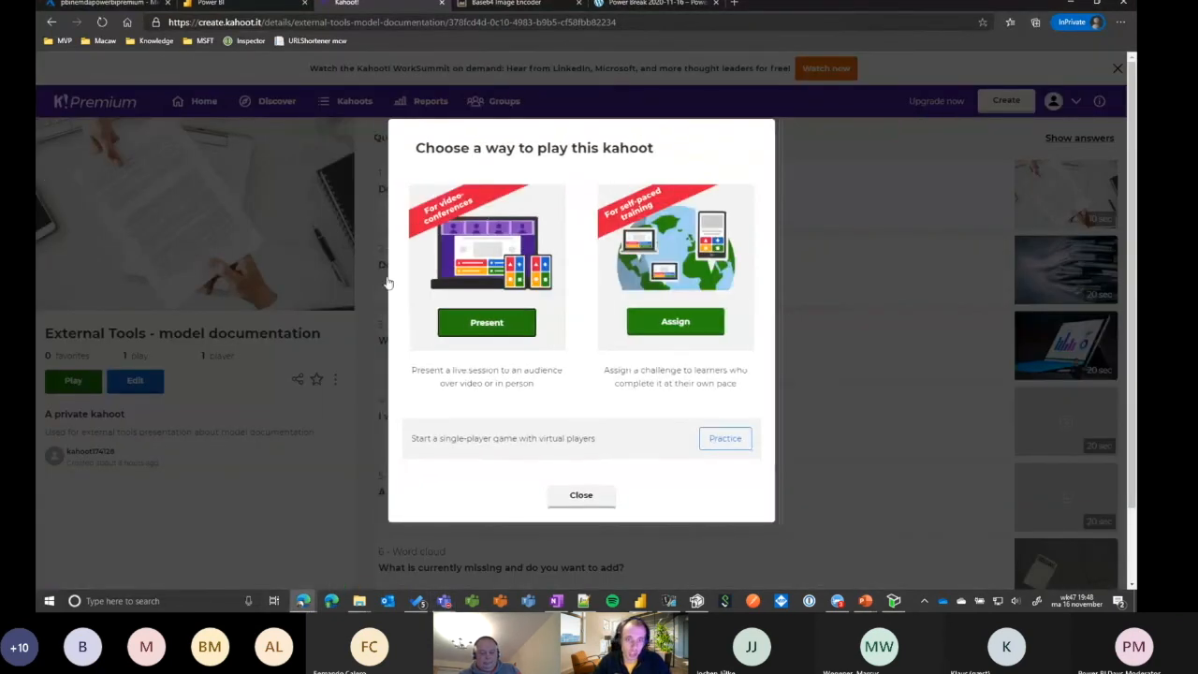
click(515, 326)
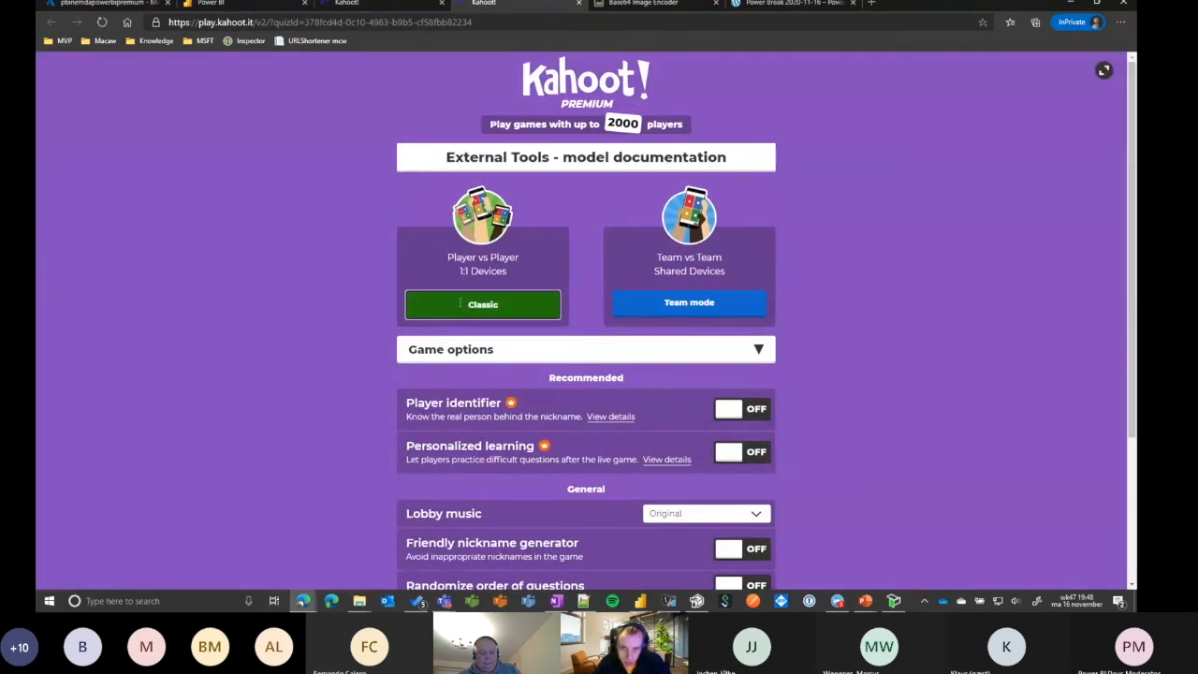
click(460, 303)
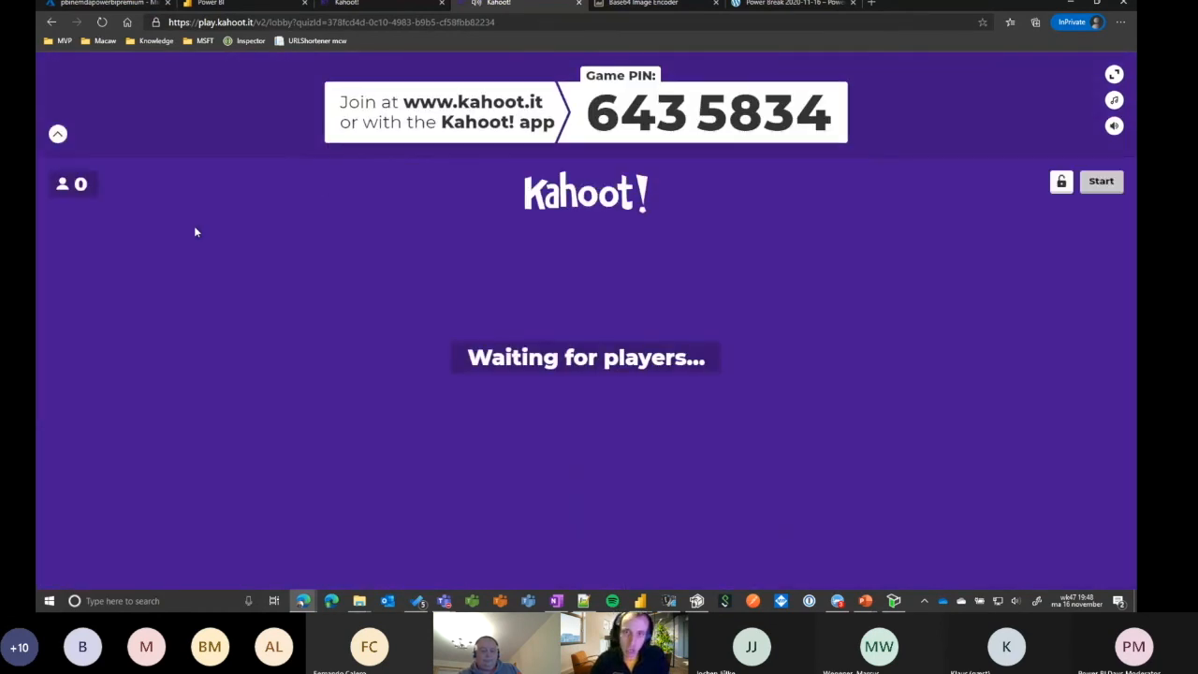
Select the game PIN in the Kahoot lobby, switch to the Teams meeting, and return to the lobby
drag(590, 123, 835, 119)
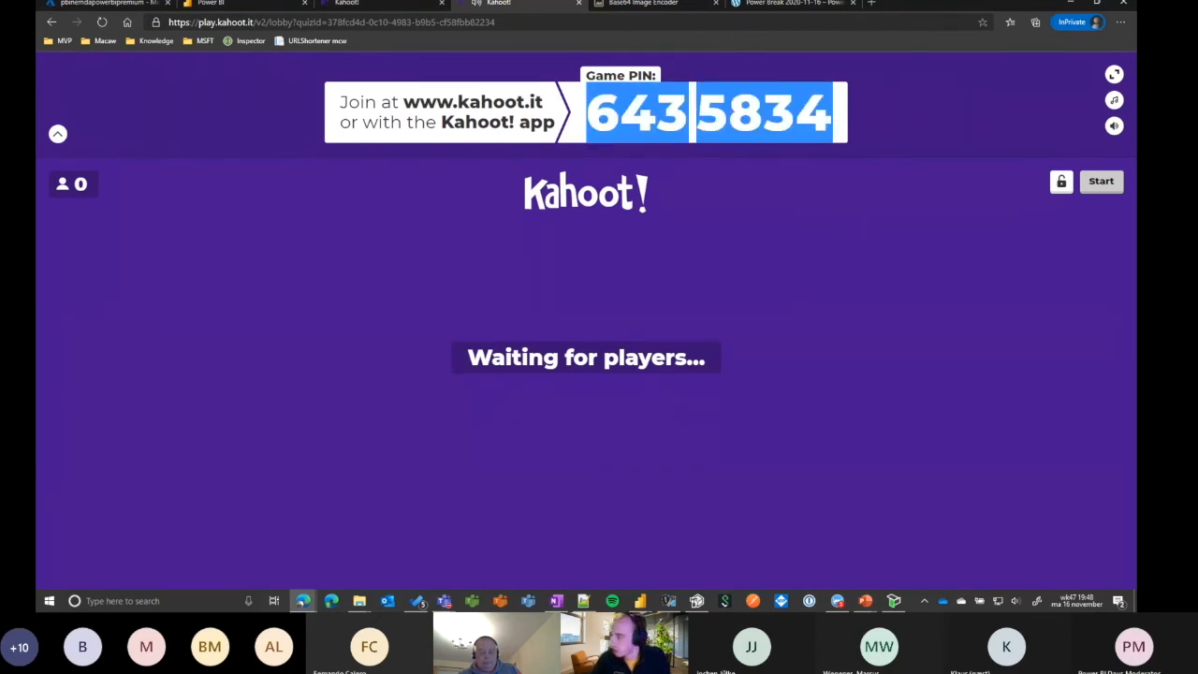
key(alt+Tab)
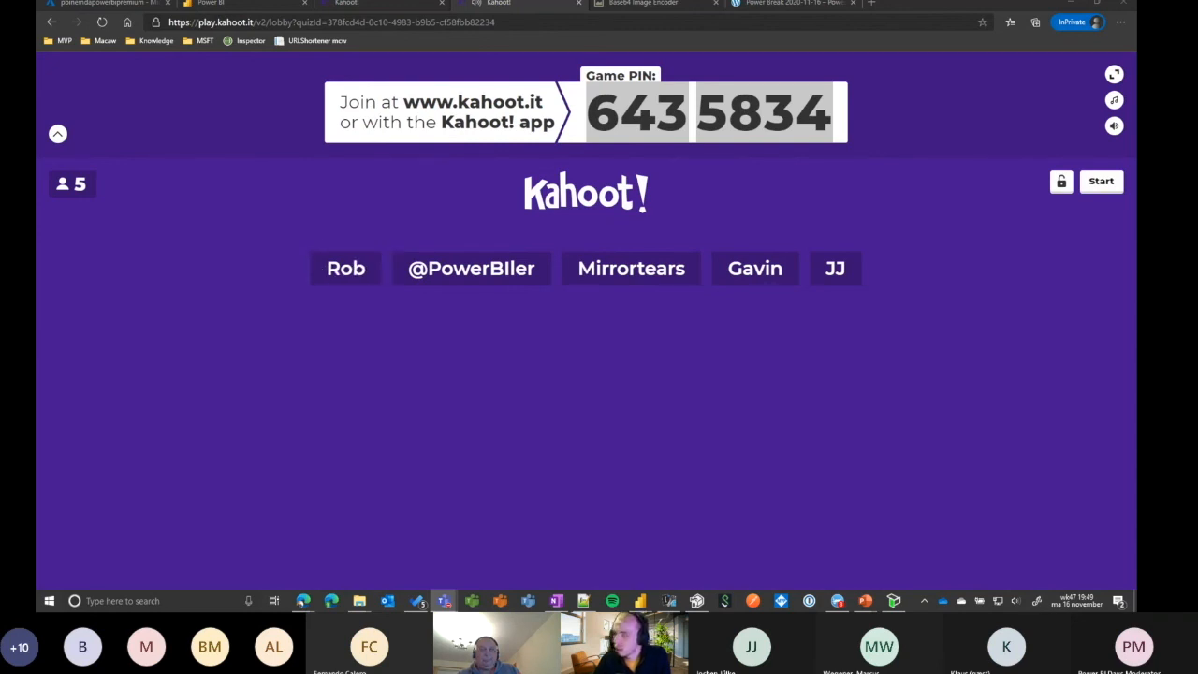
click(778, 443)
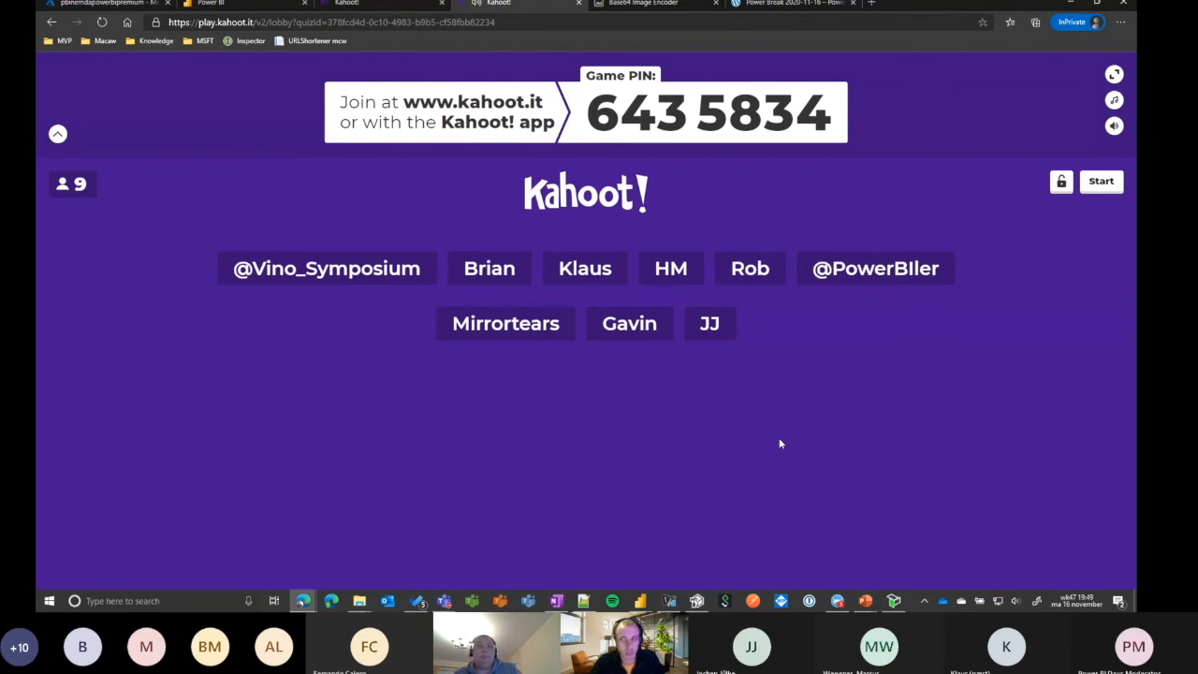
Start the Kahoot game, run the "Documentation is overrated?" poll, and advance to the second question
click(1101, 181)
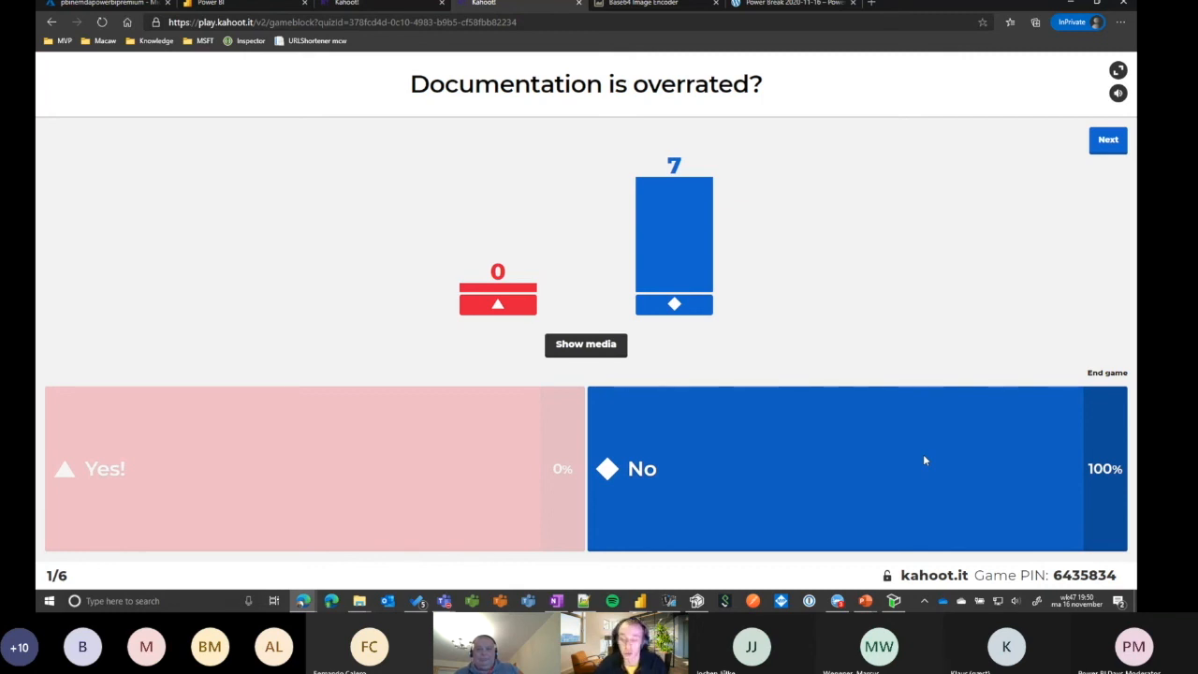
click(1106, 140)
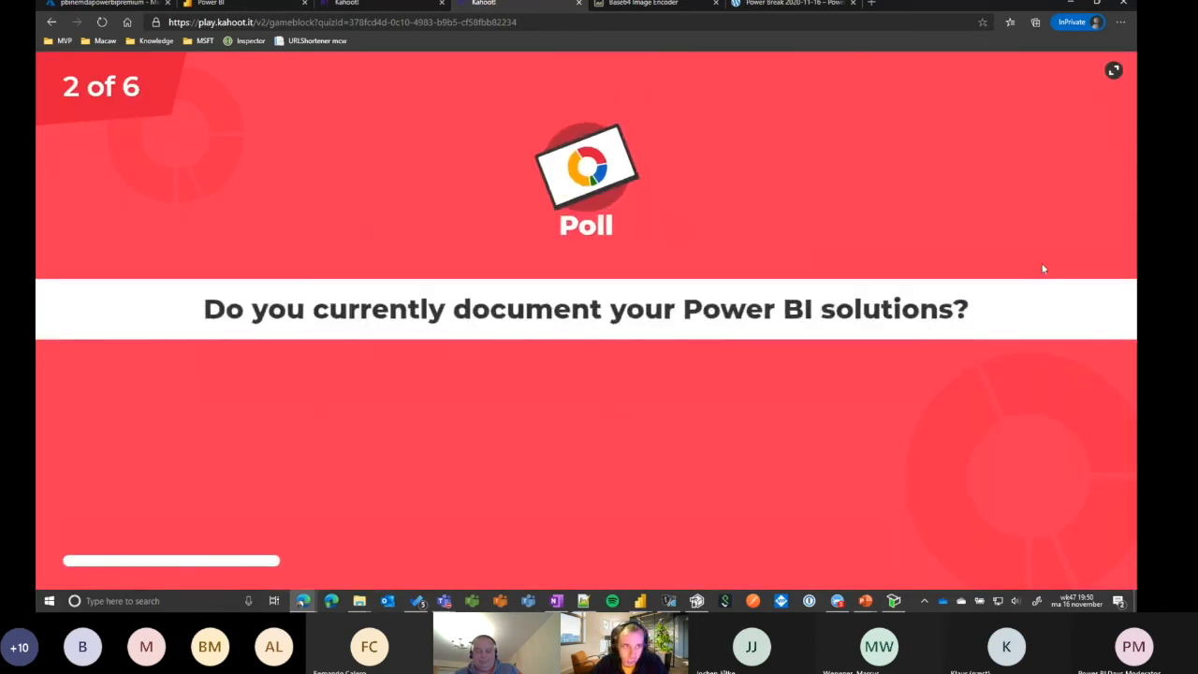